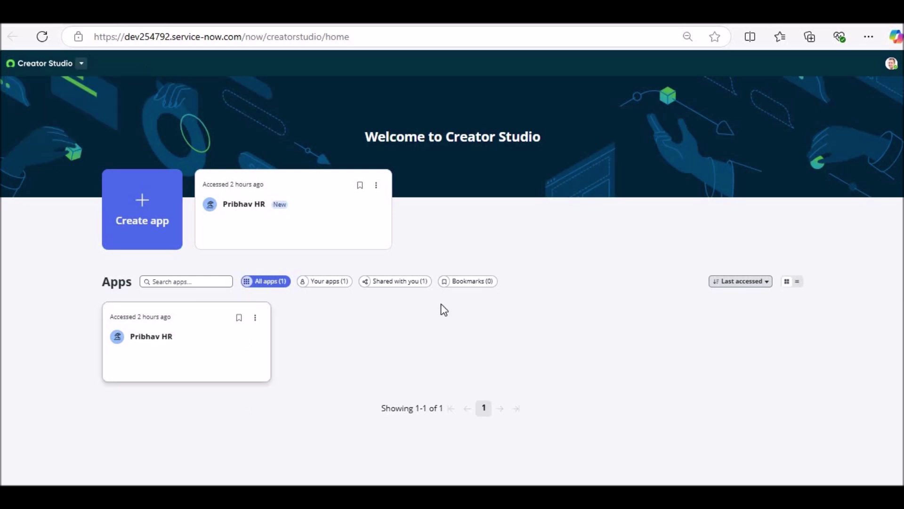
Step: Bookmark the Pribhav HR app and filter the app list to show only bookmarked apps
{"action": "left_click", "coordinate": [239, 318]}
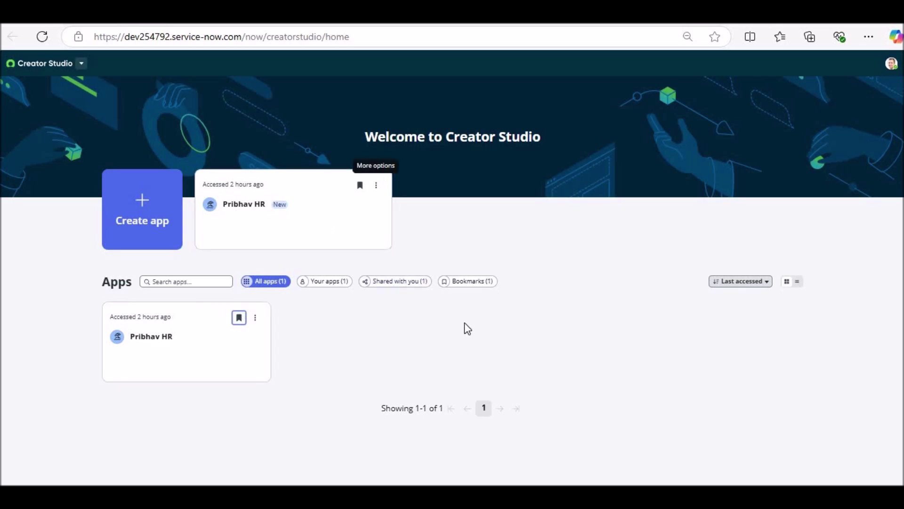
{"action": "left_click", "coordinate": [474, 283]}
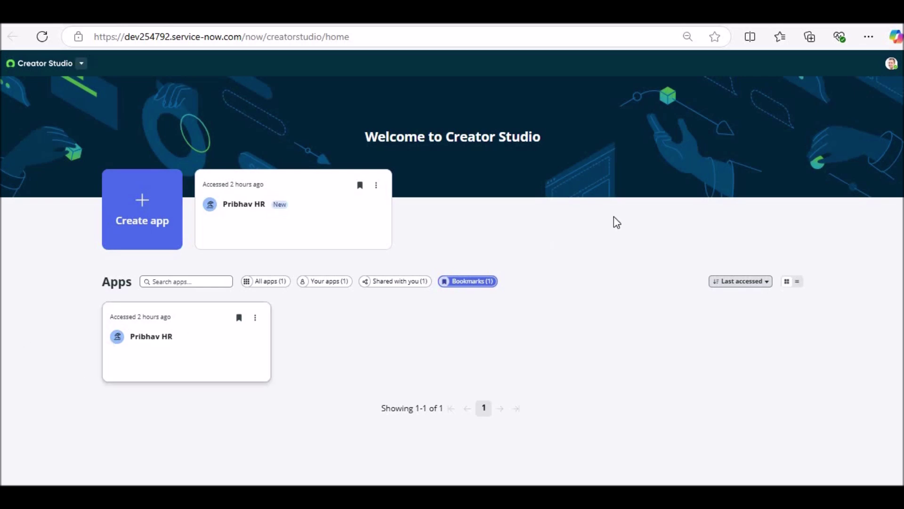
Step: Check the enhancements slide in PowerPoint, return to the ServiceNow page and examine the Theme, Accessibility and User Experience preferences
{"action": "key", "text": "alt+Tab"}
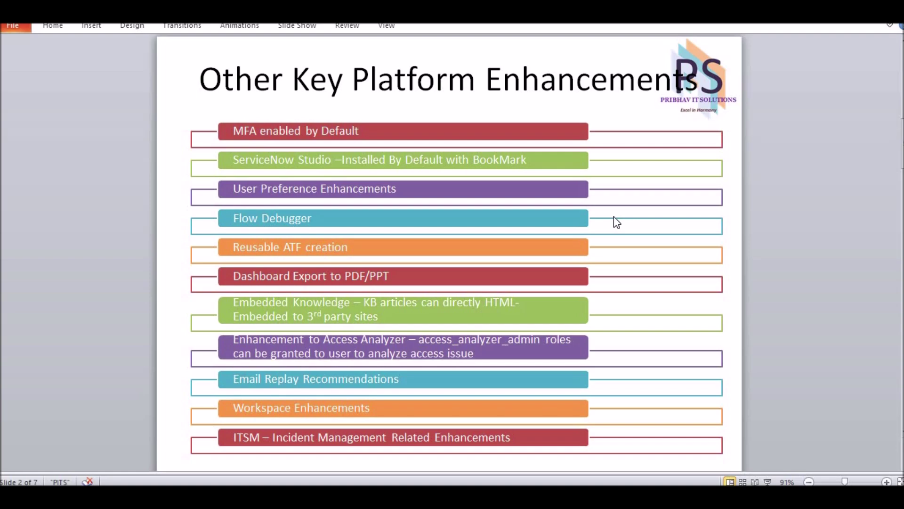
{"action": "key", "text": "alt+Tab"}
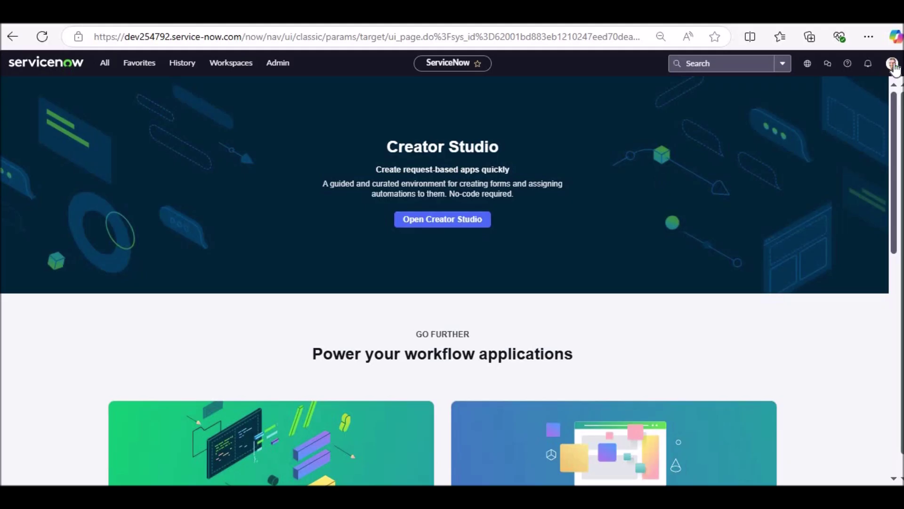
{"action": "left_click", "coordinate": [892, 63]}
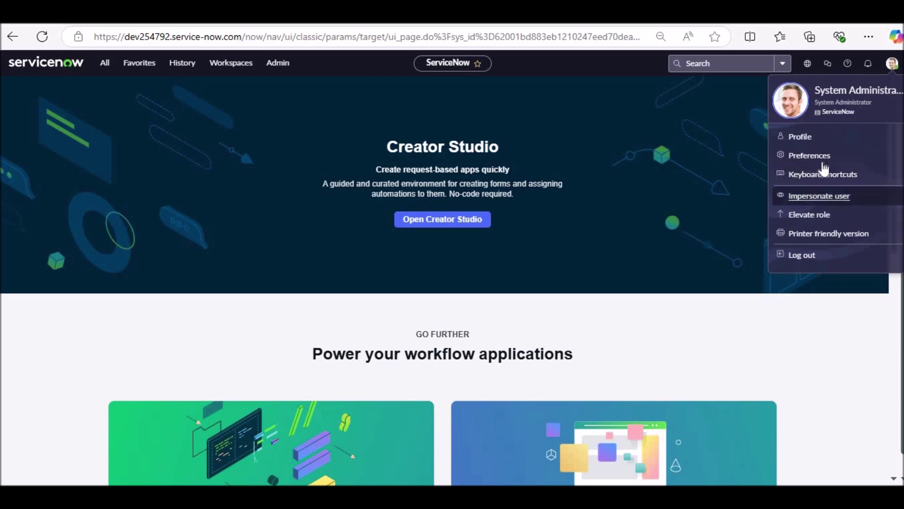
{"action": "left_click", "coordinate": [809, 155]}
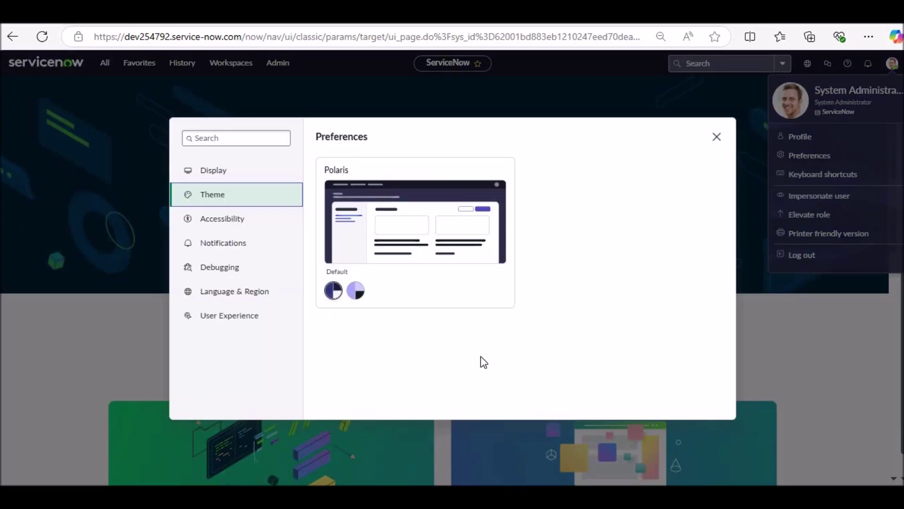
{"action": "left_click", "coordinate": [357, 294]}
{"action": "left_click", "coordinate": [222, 221]}
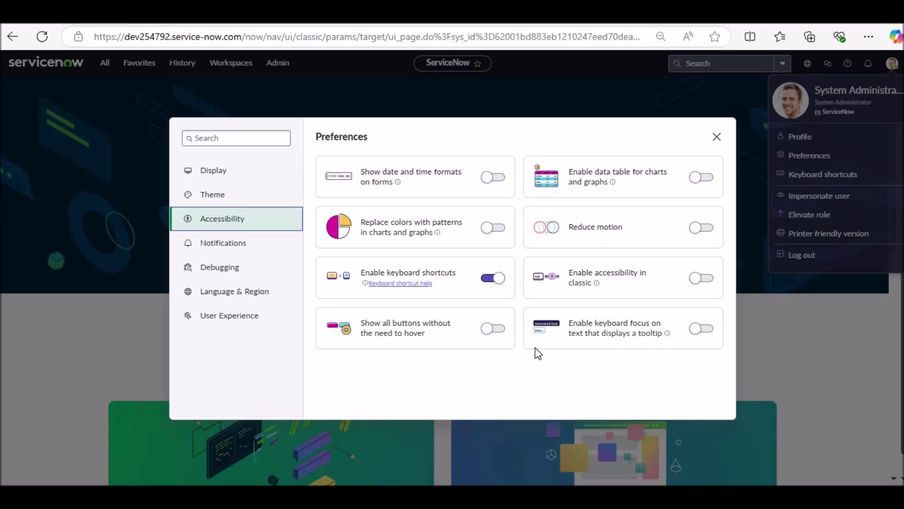
{"action": "left_click", "coordinate": [230, 315]}
{"action": "left_click", "coordinate": [716, 137]}
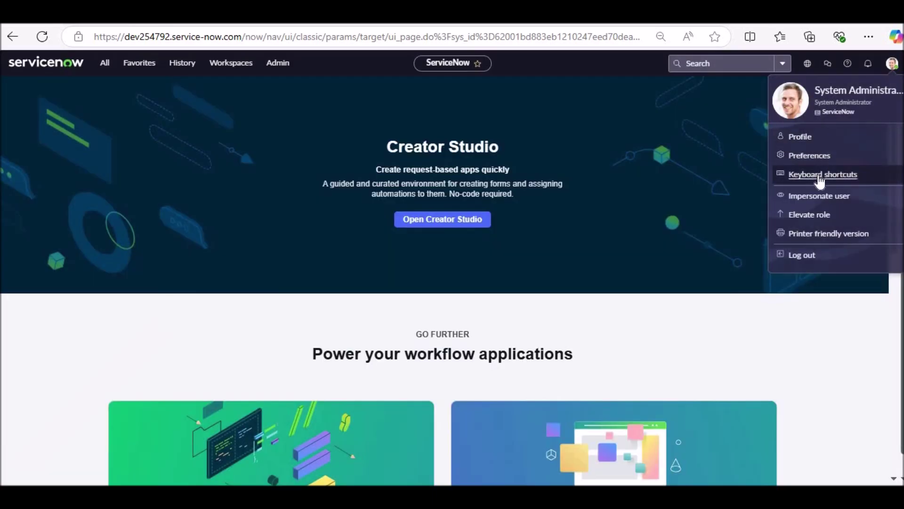
Step: Look up the keyboard shortcut for impersonating a user and try out the Impersonate user dialog, dismissing it without choosing anyone
{"action": "left_click", "coordinate": [820, 175]}
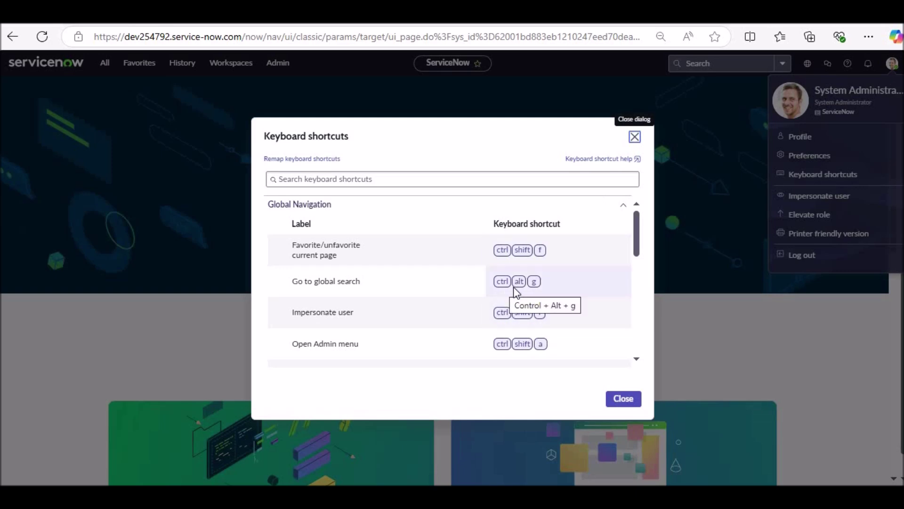
{"action": "left_click", "coordinate": [635, 138]}
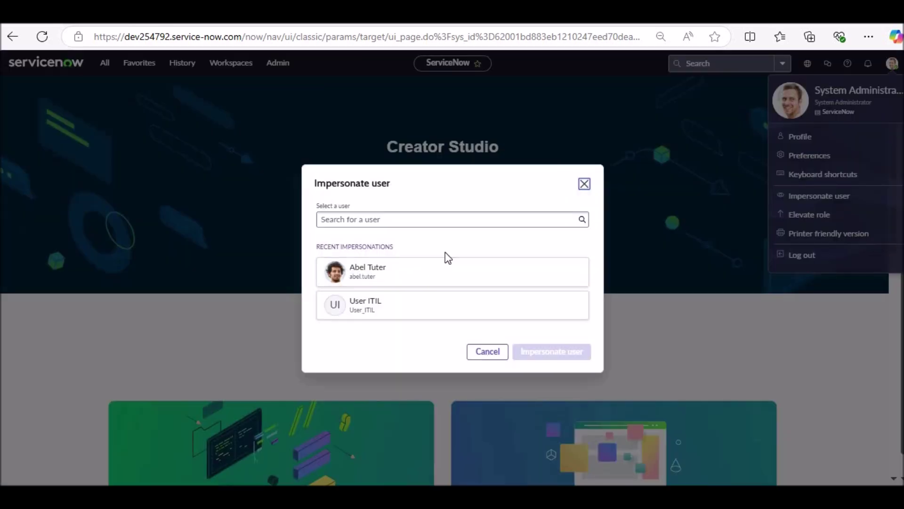
{"action": "left_click", "coordinate": [586, 184]}
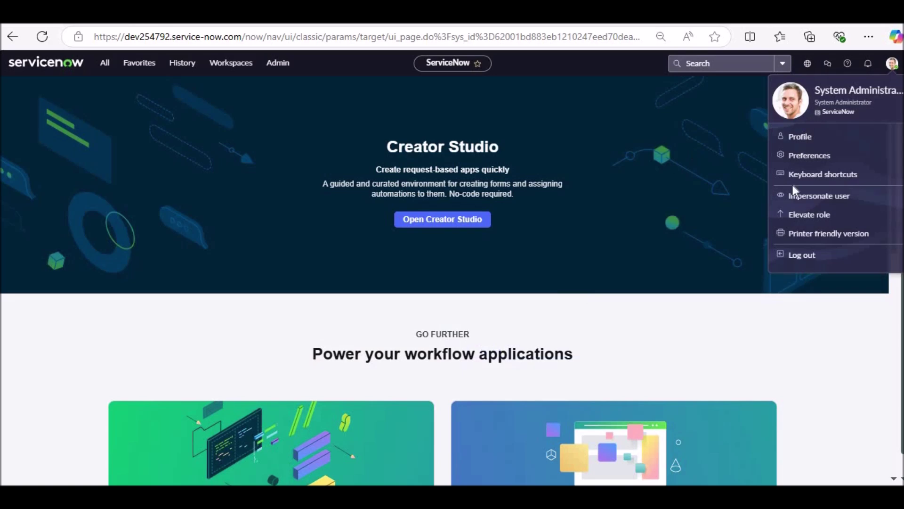
{"action": "left_click", "coordinate": [892, 64]}
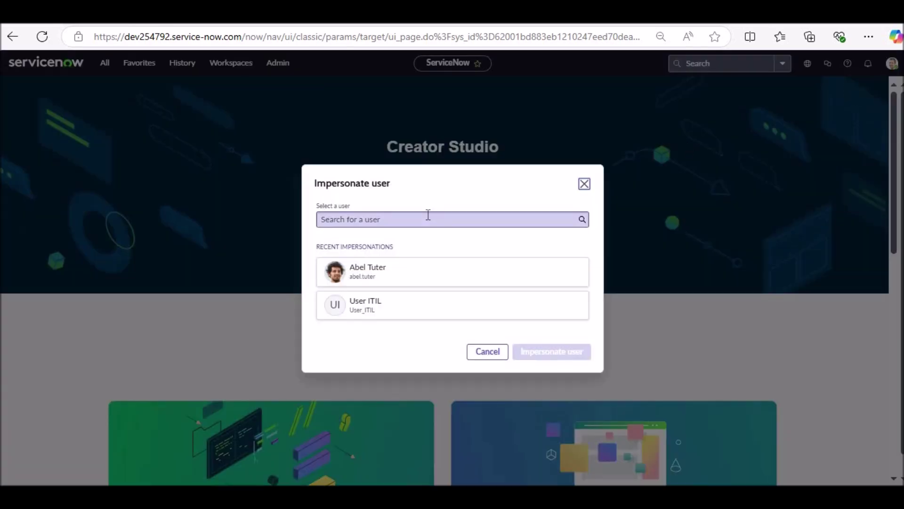
{"action": "left_click", "coordinate": [585, 184]}
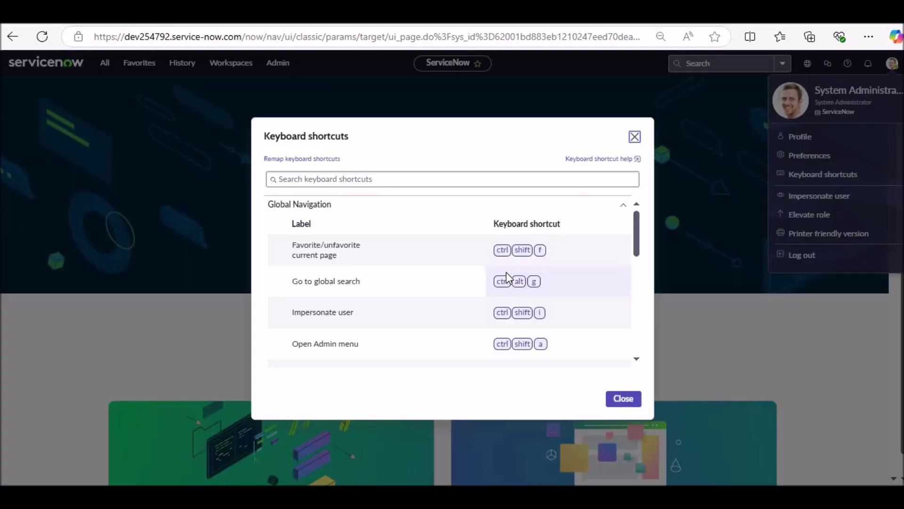
Step: Examine the rest of the Global Navigation keyboard shortcuts and close the list
{"action": "scroll", "coordinate": [422, 280], "scroll_direction": "down", "scroll_amount": 3}
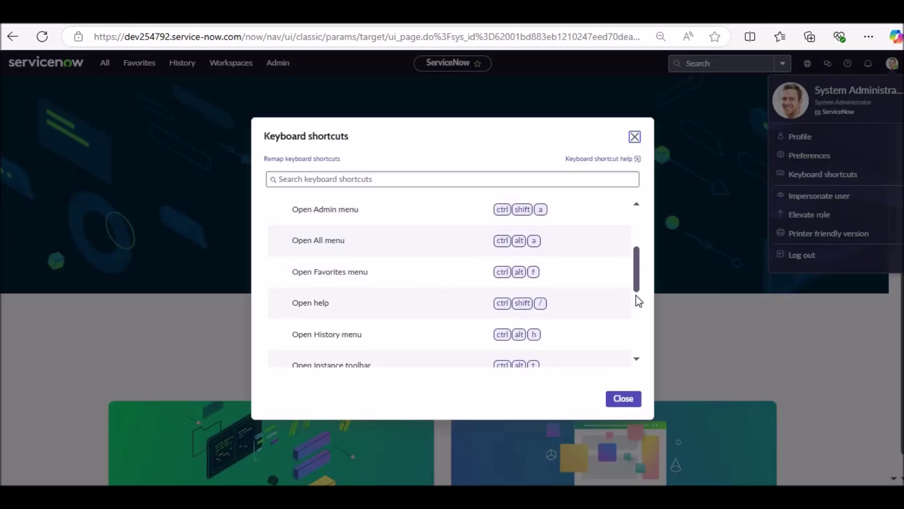
{"action": "scroll", "coordinate": [636, 295], "scroll_direction": "down", "scroll_amount": 5}
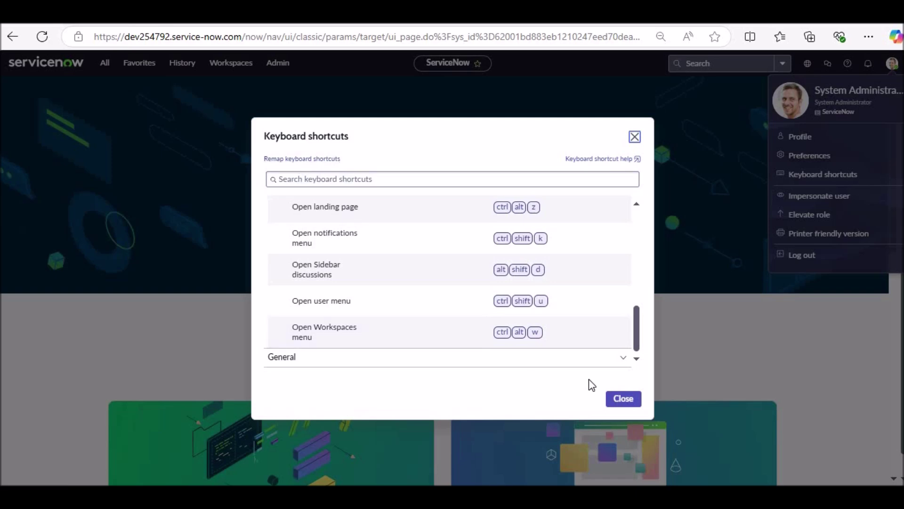
{"action": "left_click", "coordinate": [623, 399]}
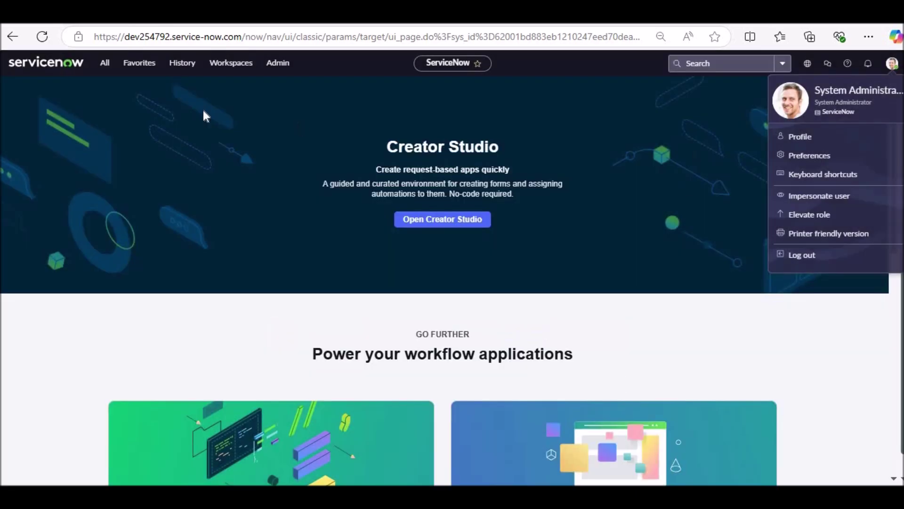
Step: Go to the Service Operations Workspace and open incident INC0010011 from the Open incidents list
{"action": "left_click", "coordinate": [229, 66]}
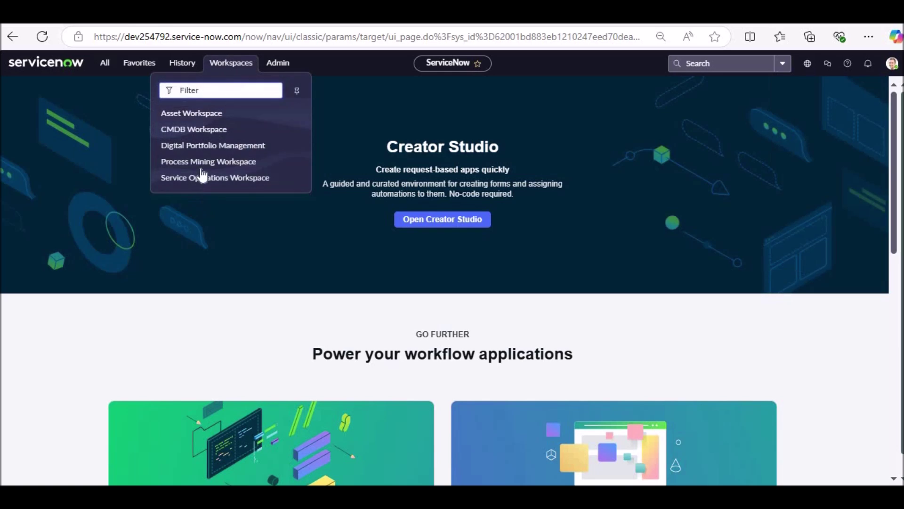
{"action": "left_click", "coordinate": [200, 177]}
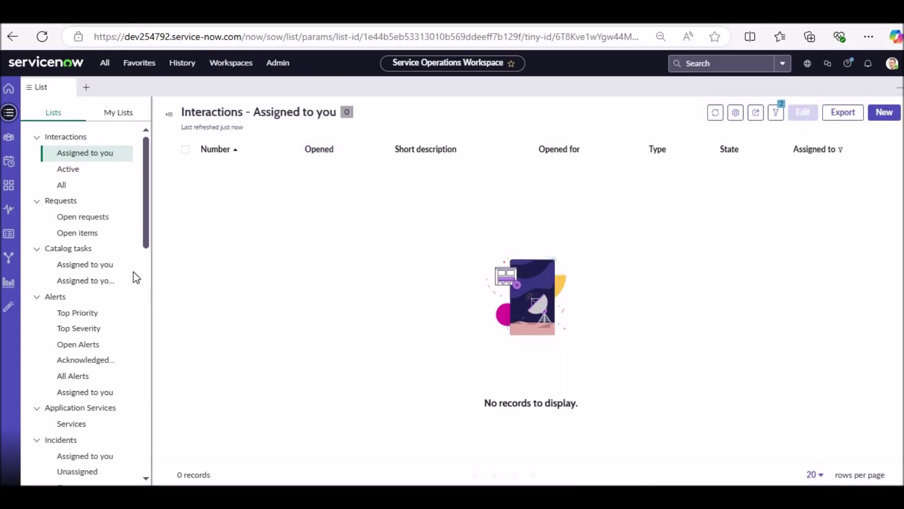
{"action": "scroll", "coordinate": [71, 268], "scroll_direction": "down", "scroll_amount": 3}
{"action": "left_click", "coordinate": [68, 353]}
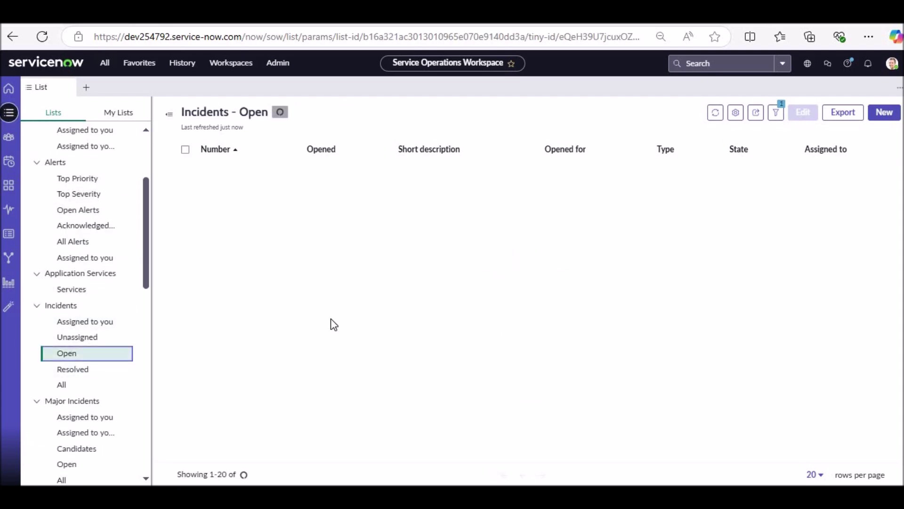
{"action": "left_click", "coordinate": [233, 208]}
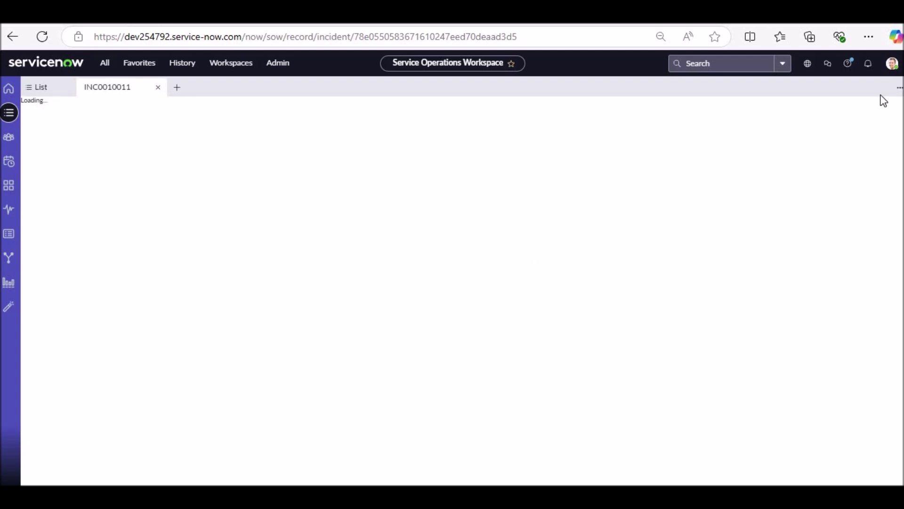
Step: Turn off showing the ribbon and the sidebar in the Workspace preferences and close the preferences
{"action": "left_click", "coordinate": [892, 65]}
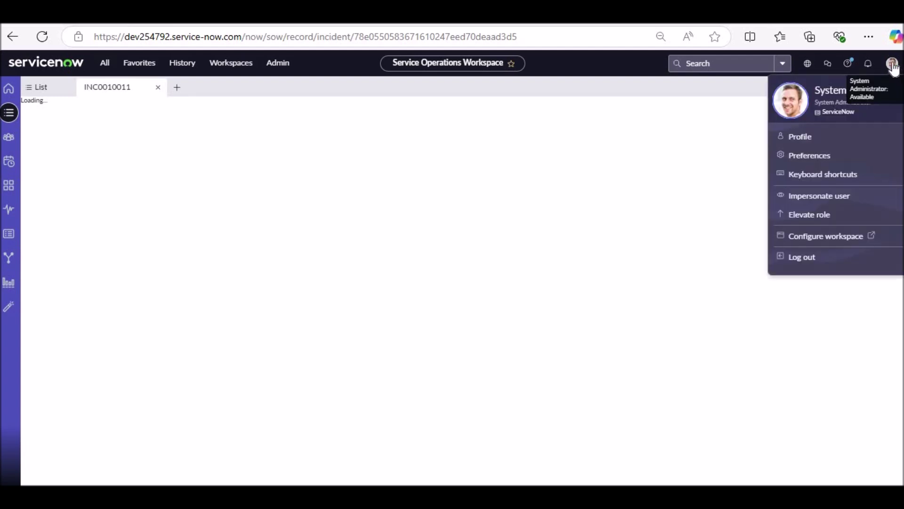
{"action": "left_click", "coordinate": [811, 156]}
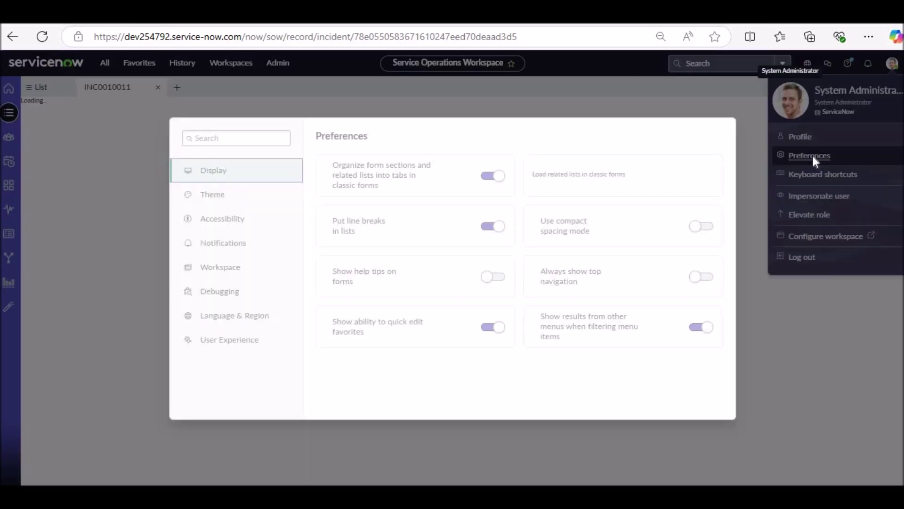
{"action": "left_click", "coordinate": [228, 272]}
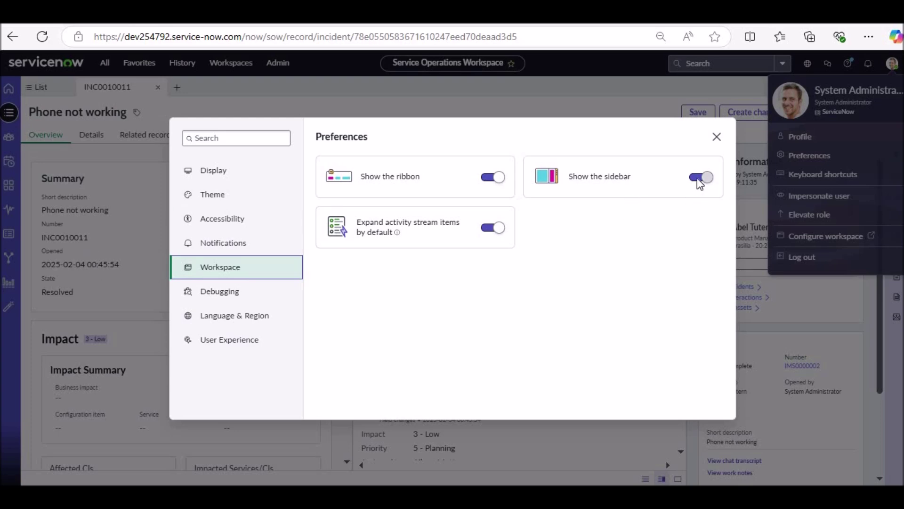
{"action": "left_click", "coordinate": [493, 179]}
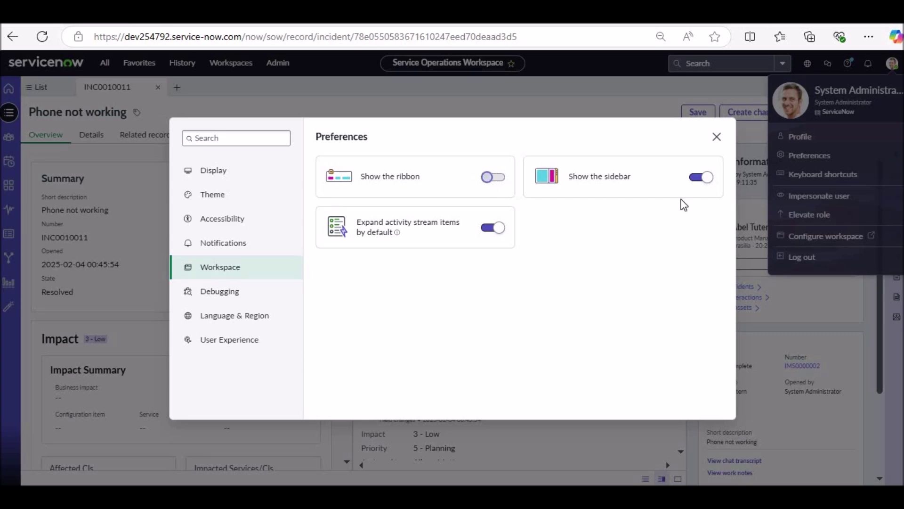
{"action": "left_click", "coordinate": [699, 180]}
{"action": "left_click", "coordinate": [490, 228]}
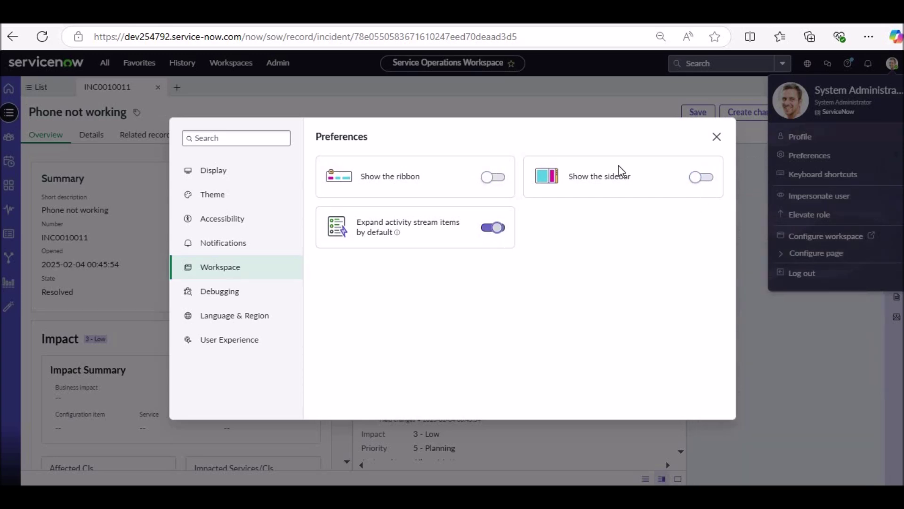
{"action": "left_click", "coordinate": [718, 136]}
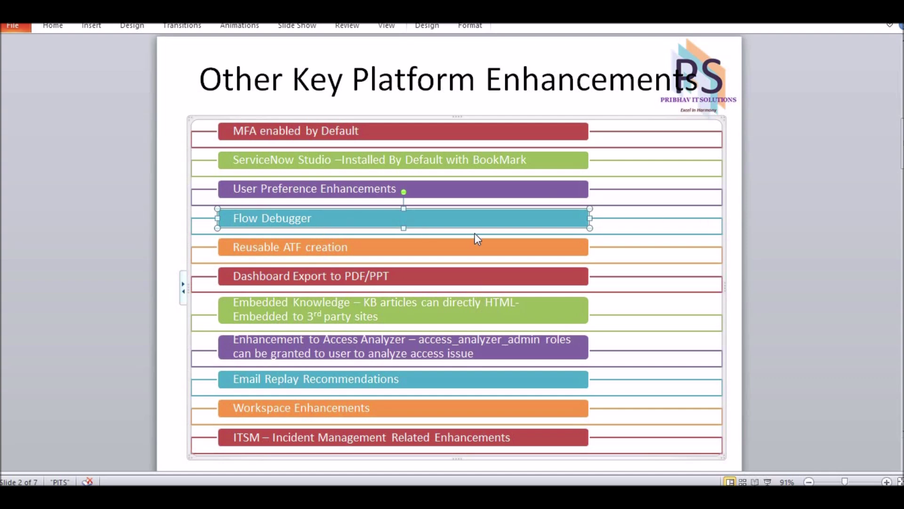
Step: Switch to Workflow Studio and start debugging the Create Problem from Major Incident flow with incident record INC0000050
{"action": "mouse_move", "coordinate": [339, 485]}
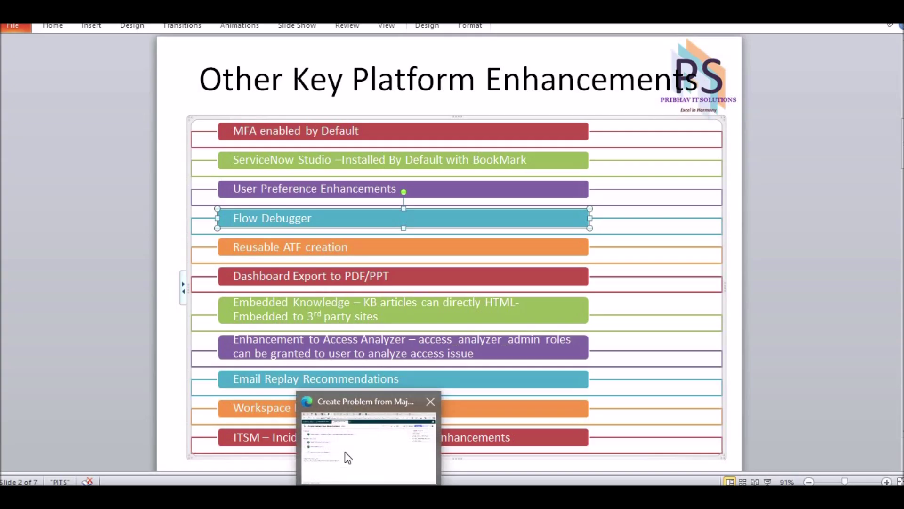
{"action": "left_click", "coordinate": [345, 451]}
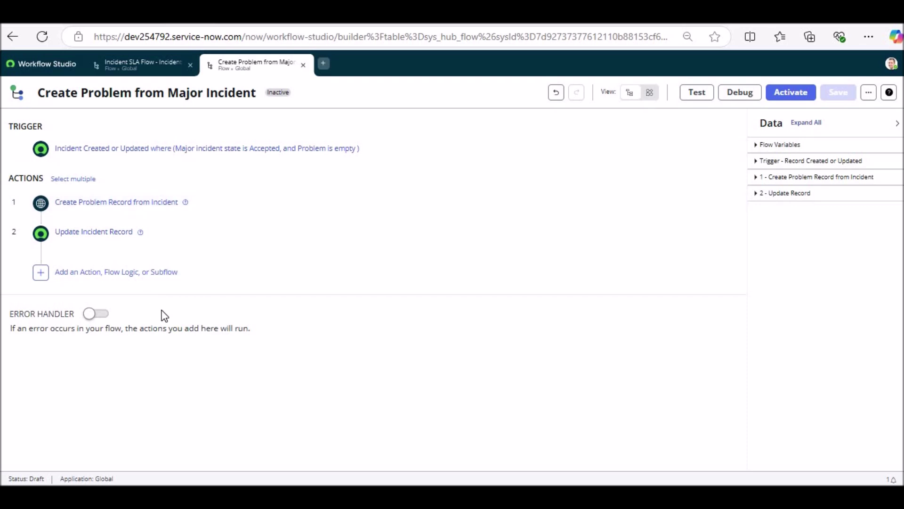
{"action": "left_click", "coordinate": [741, 92]}
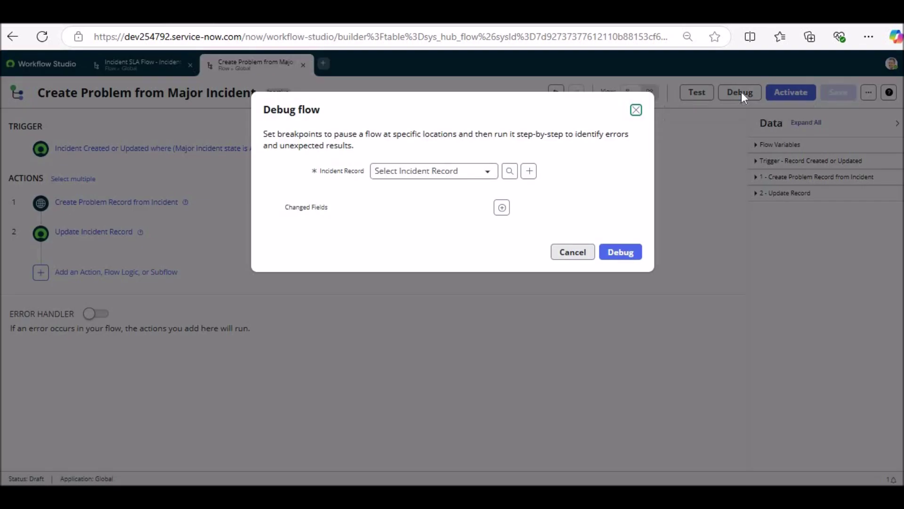
{"action": "left_click", "coordinate": [409, 171]}
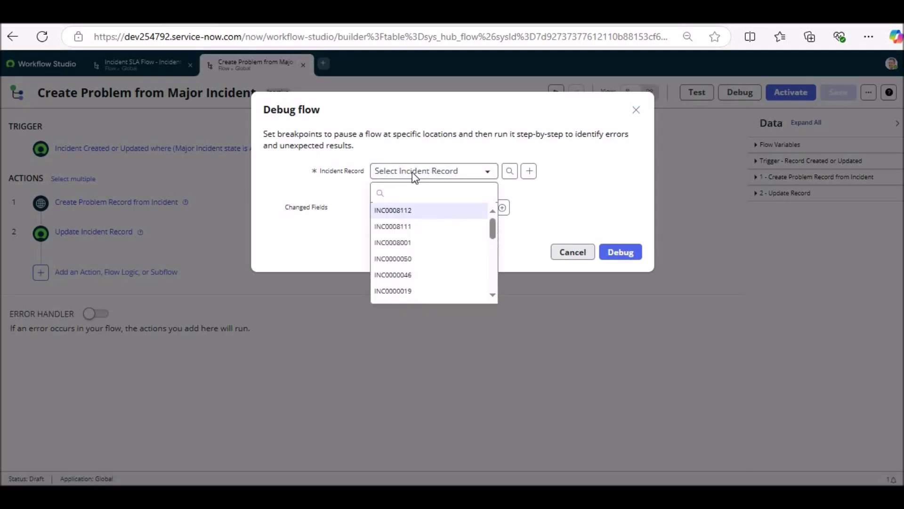
{"action": "left_click", "coordinate": [403, 259]}
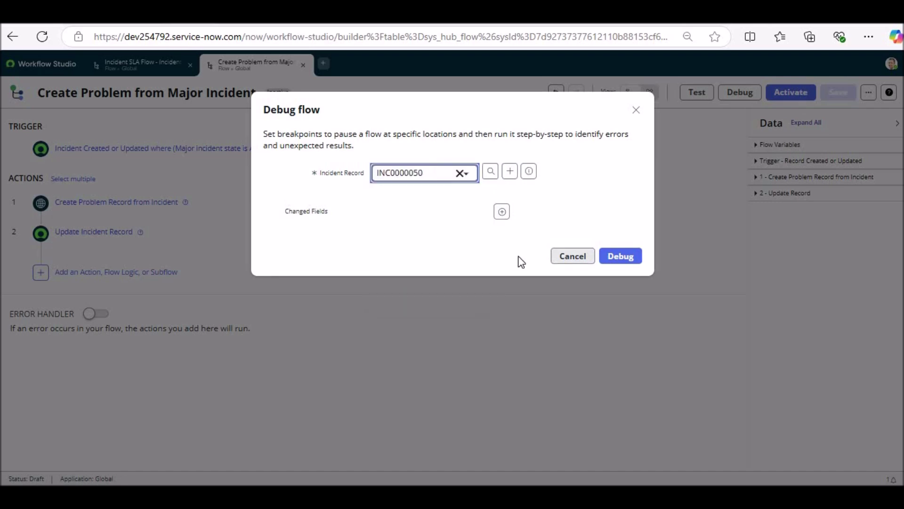
{"action": "left_click", "coordinate": [627, 259]}
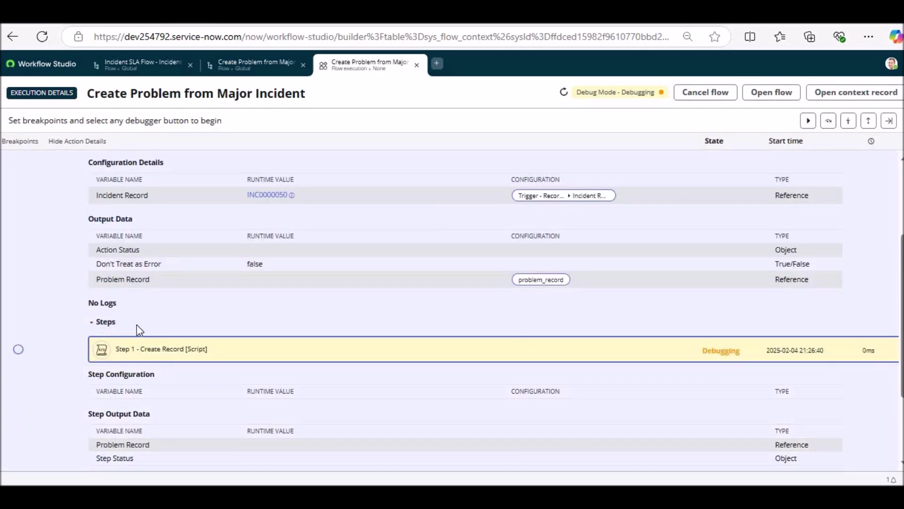
Step: Set breakpoints on the Create Problem Record from Incident action and the Update Record action
{"action": "scroll", "coordinate": [66, 315], "scroll_direction": "up", "scroll_amount": 3}
{"action": "left_click", "coordinate": [19, 271]}
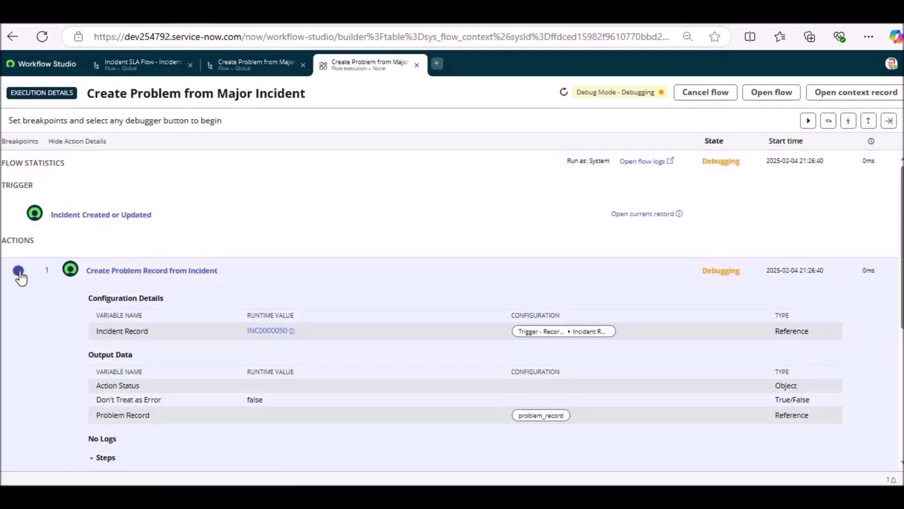
{"action": "left_click", "coordinate": [19, 271]}
{"action": "scroll", "coordinate": [145, 286], "scroll_direction": "down", "scroll_amount": 5}
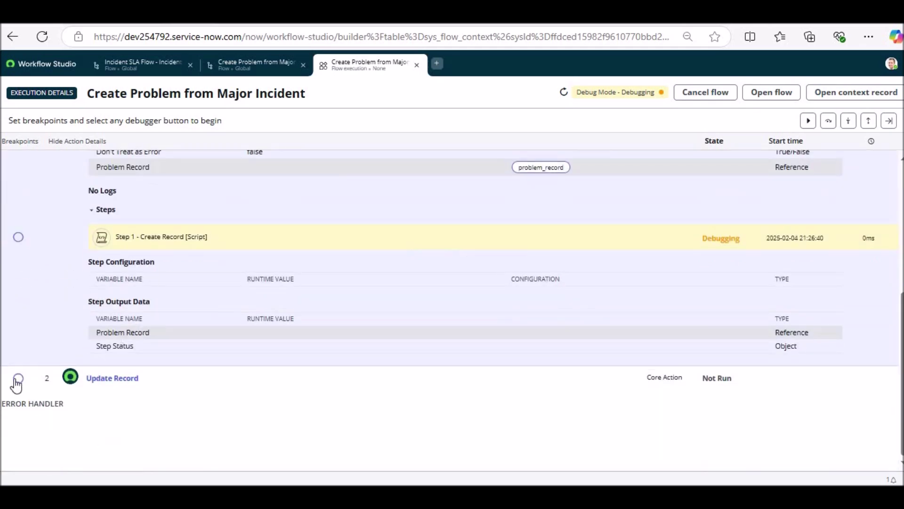
{"action": "left_click", "coordinate": [18, 378]}
{"action": "scroll", "coordinate": [357, 295], "scroll_direction": "up", "scroll_amount": 5}
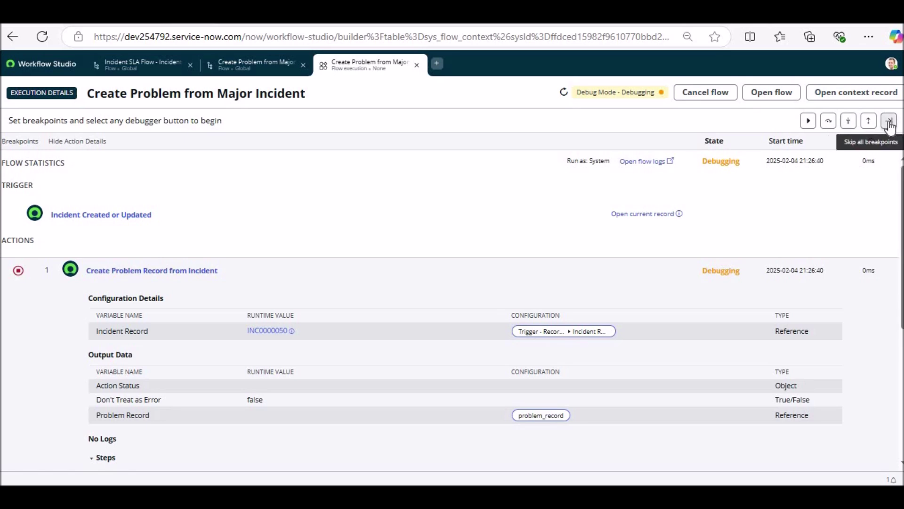
Step: Run the debugged flow up to the Update Record breakpoint and review that action's configuration details and output data
{"action": "left_click", "coordinate": [807, 123]}
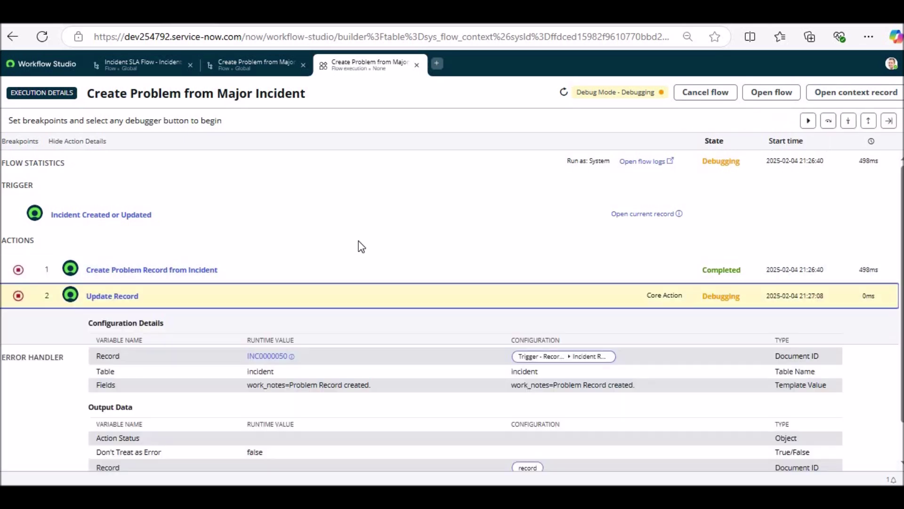
{"action": "scroll", "coordinate": [54, 299], "scroll_direction": "down", "scroll_amount": 3}
{"action": "scroll", "coordinate": [143, 219], "scroll_direction": "up", "scroll_amount": 3}
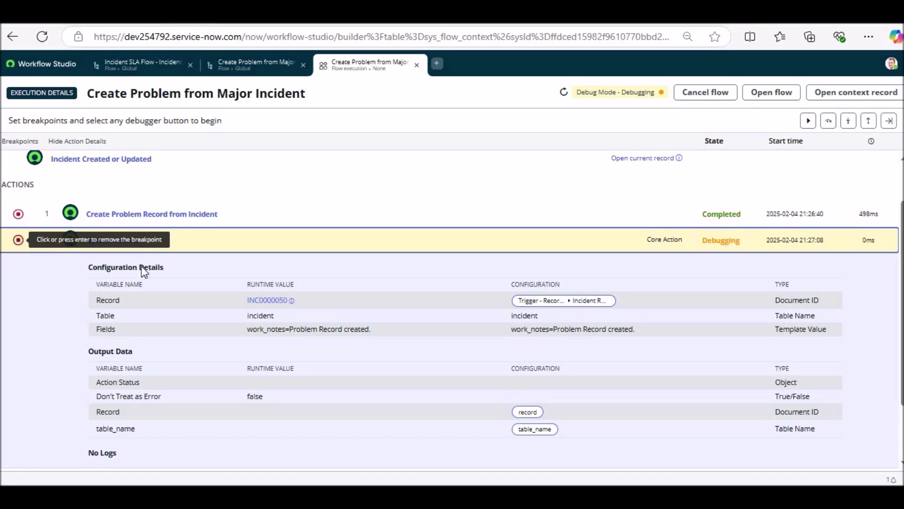
{"action": "scroll", "coordinate": [393, 222], "scroll_direction": "up", "scroll_amount": 2}
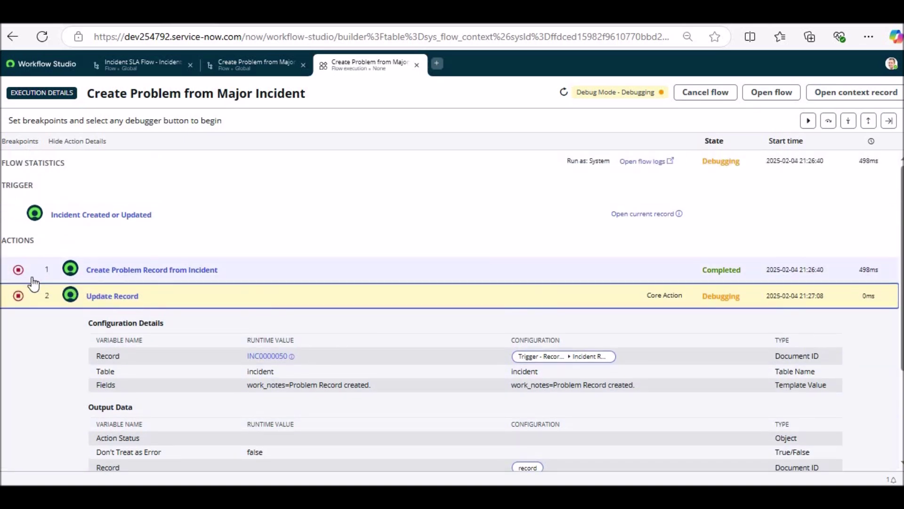
Step: Review the runtime values of the Create Problem Record from Incident action and resume the flow from the Update Record breakpoint
{"action": "left_click", "coordinate": [204, 274]}
{"action": "scroll", "coordinate": [357, 313], "scroll_direction": "down", "scroll_amount": 4}
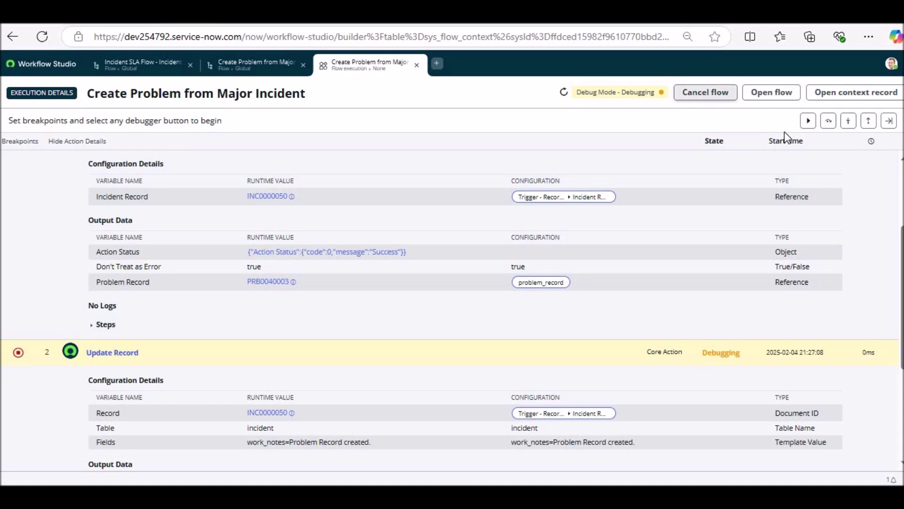
{"action": "scroll", "coordinate": [253, 273], "scroll_direction": "down", "scroll_amount": 1}
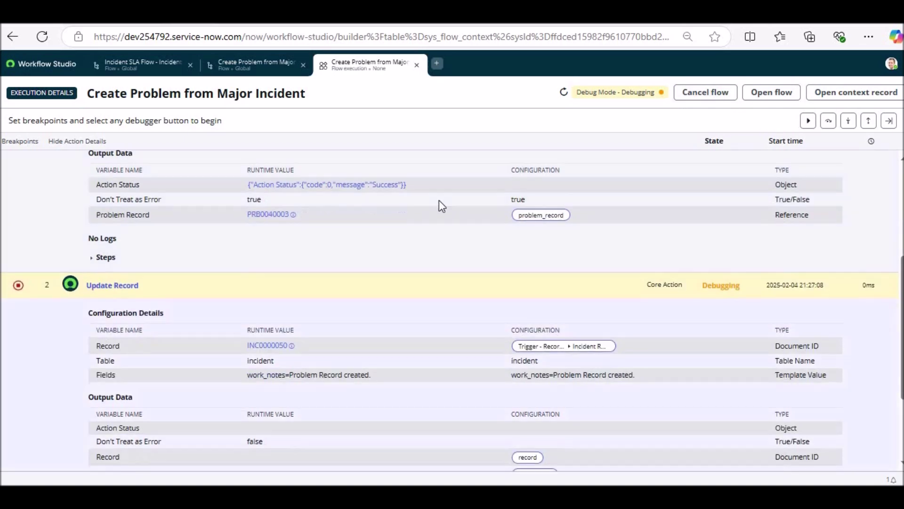
{"action": "left_click", "coordinate": [809, 122]}
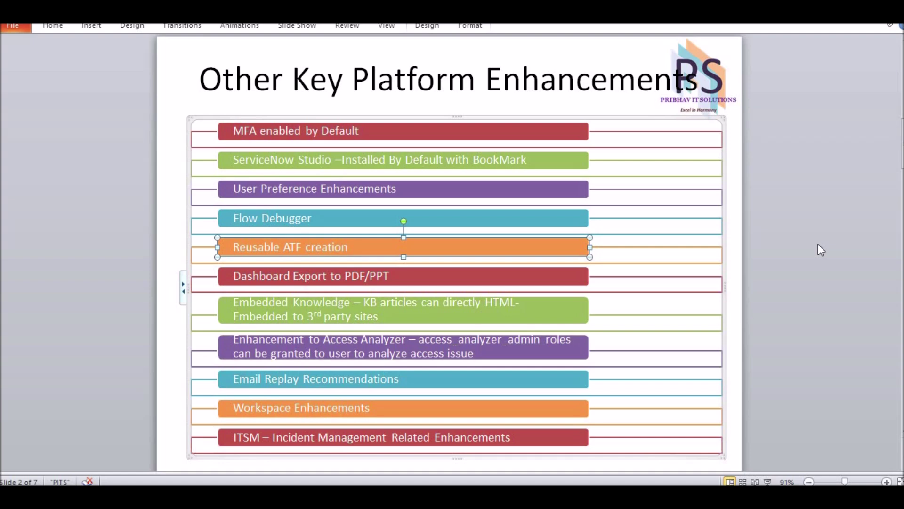
Step: Switch to the ServiceNow instance and open the Reusable Tests list of the Automated Test Framework
{"action": "left_click", "coordinate": [818, 246]}
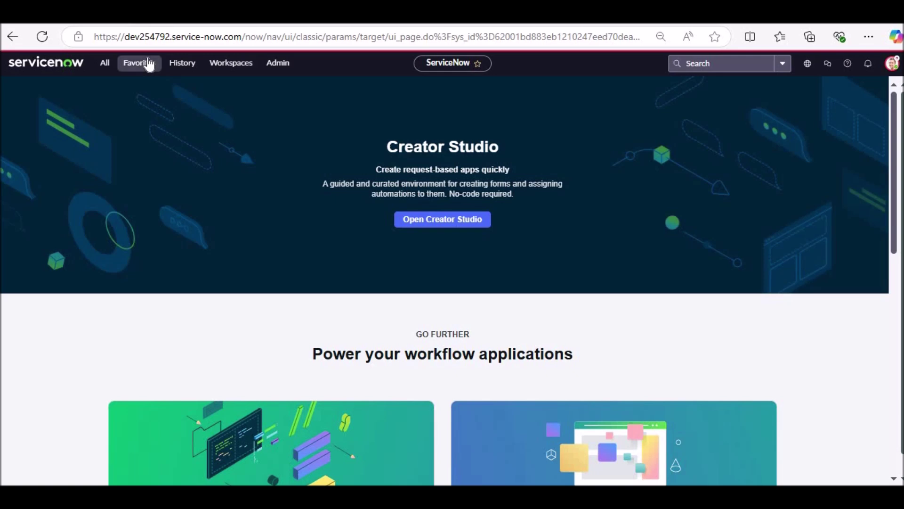
{"action": "left_click", "coordinate": [106, 64]}
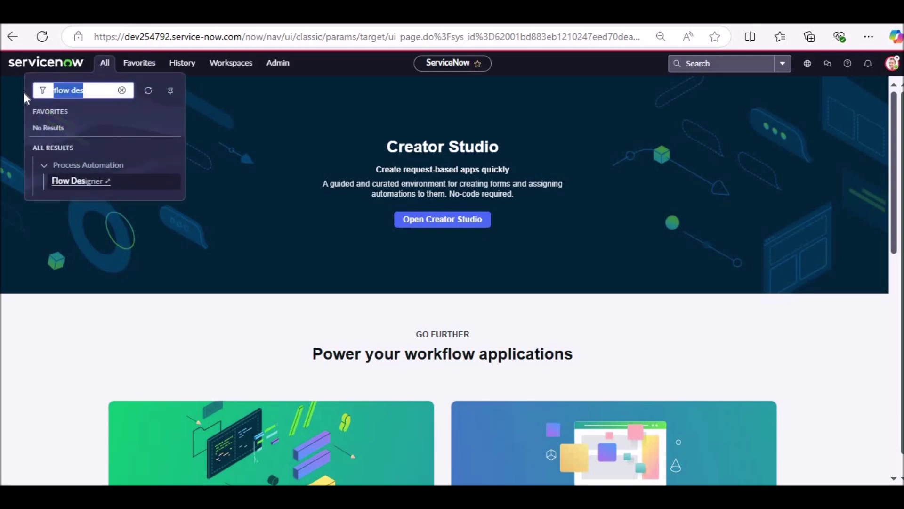
{"action": "type", "text": "re"}
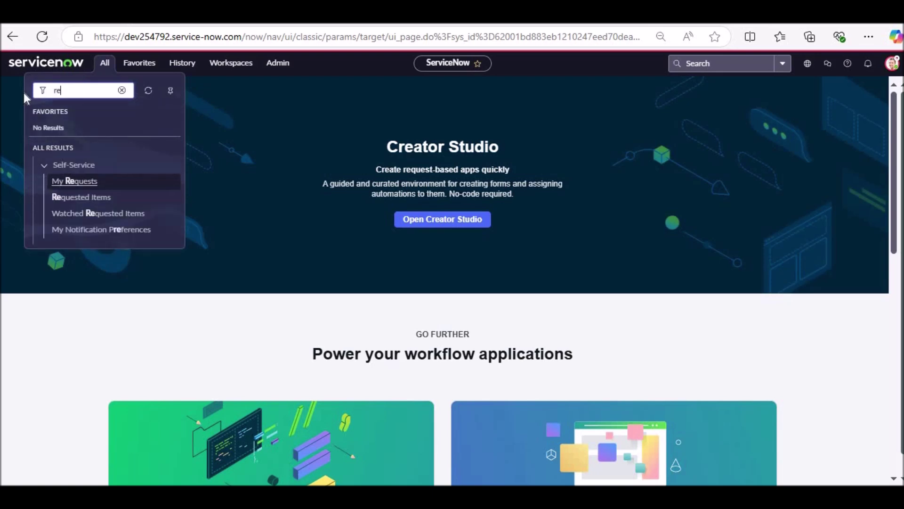
{"action": "type", "text": "usa"}
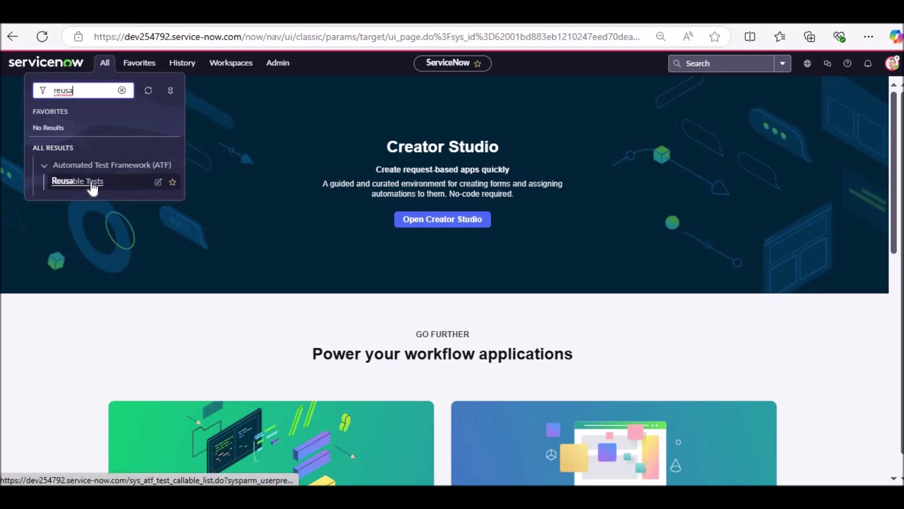
{"action": "left_click", "coordinate": [92, 186]}
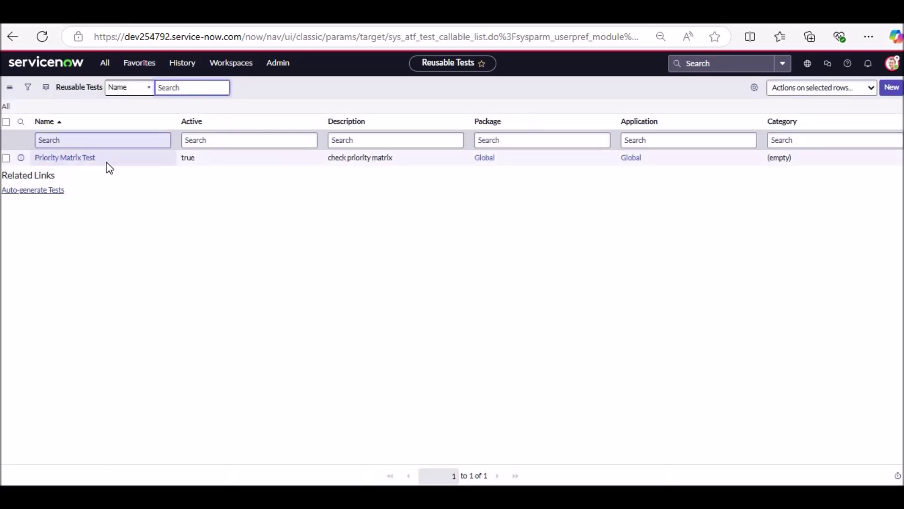
Step: Create the reusable test My New Test with the description "resolve a ticket", save it and return to the Reusable Tests list
{"action": "left_click", "coordinate": [890, 91]}
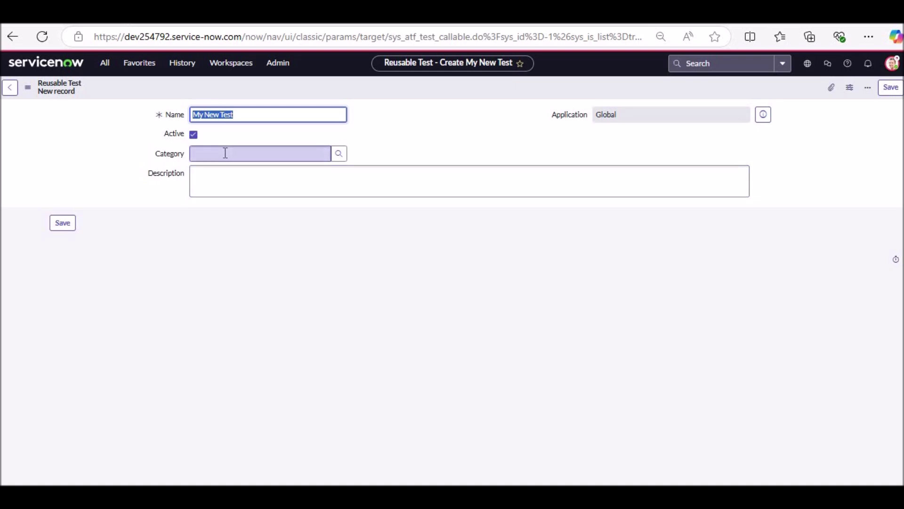
{"action": "left_click", "coordinate": [249, 190]}
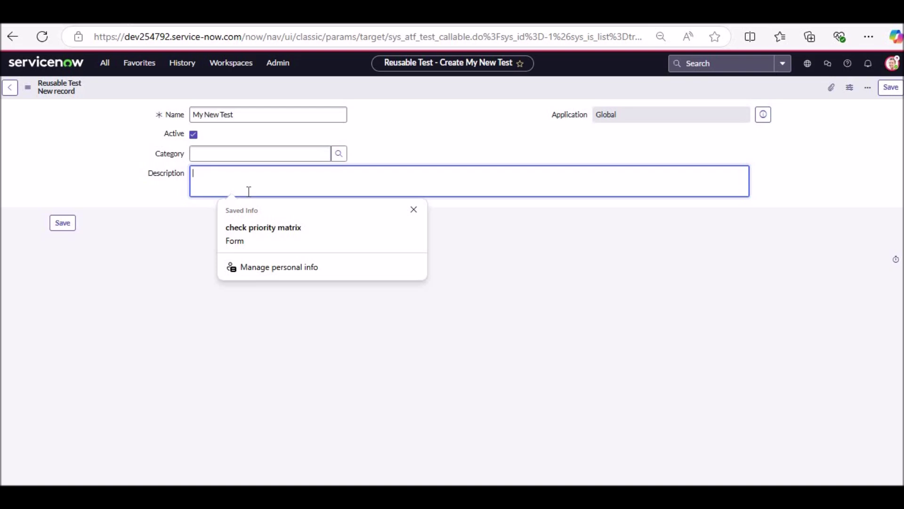
{"action": "type", "text": "resolve a ticket"}
{"action": "left_click", "coordinate": [527, 211]}
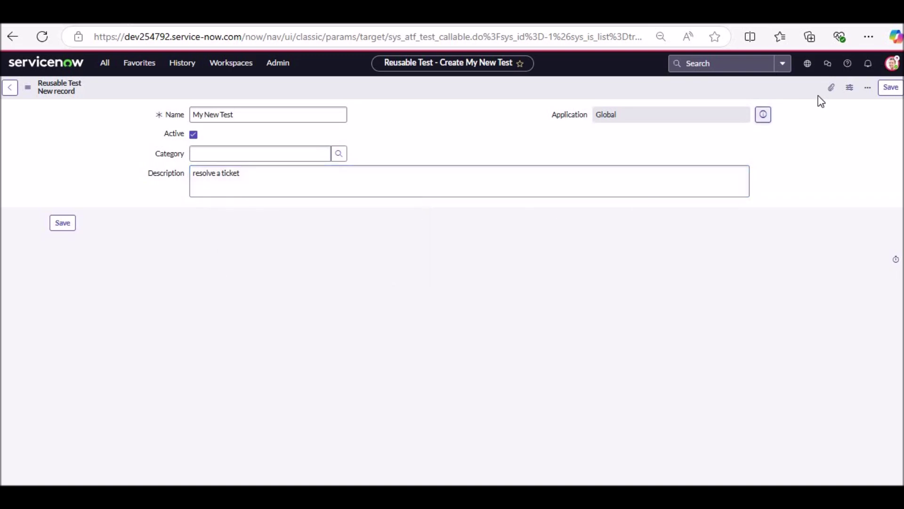
{"action": "left_click", "coordinate": [891, 88]}
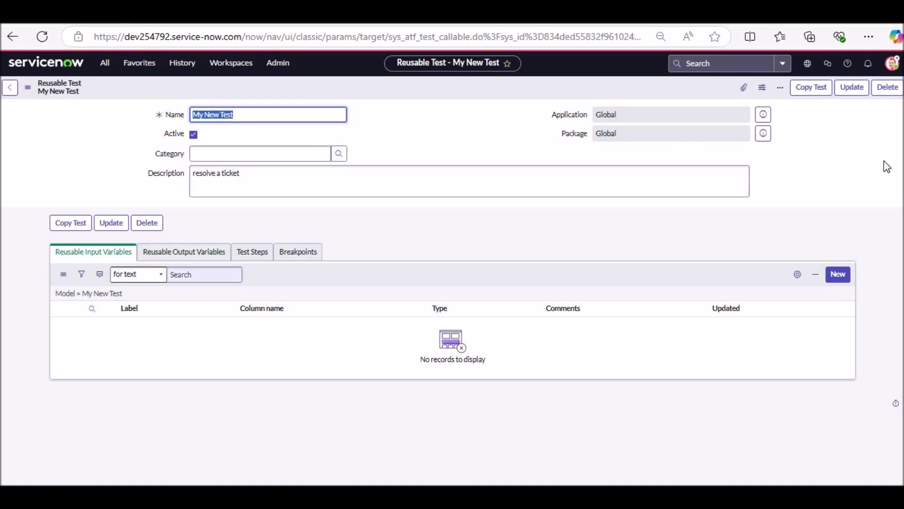
{"action": "left_click", "coordinate": [850, 89]}
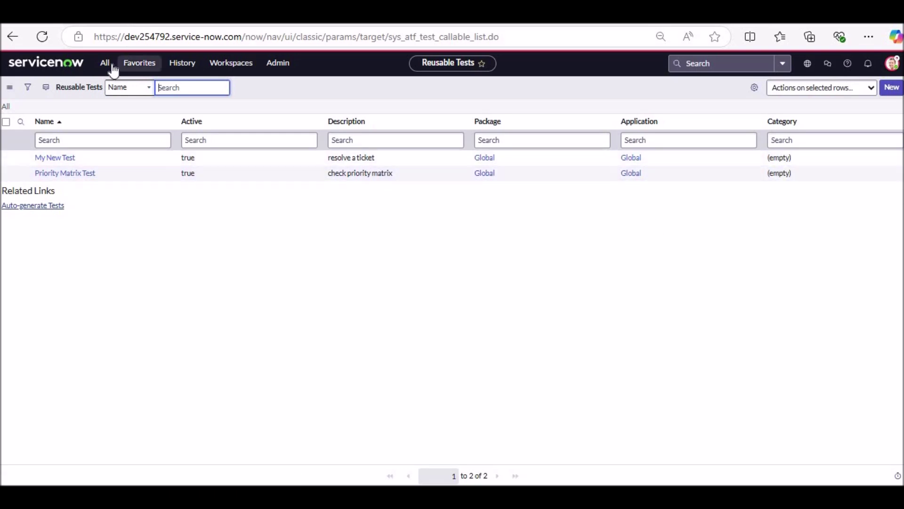
Step: Find the Automated Test Framework modules by filtering for "atf", go to Tests and start a new test record
{"action": "left_click", "coordinate": [104, 63]}
{"action": "type", "text": "reusa"}
{"action": "double_click", "coordinate": [66, 90]}
{"action": "type", "text": "atf"}
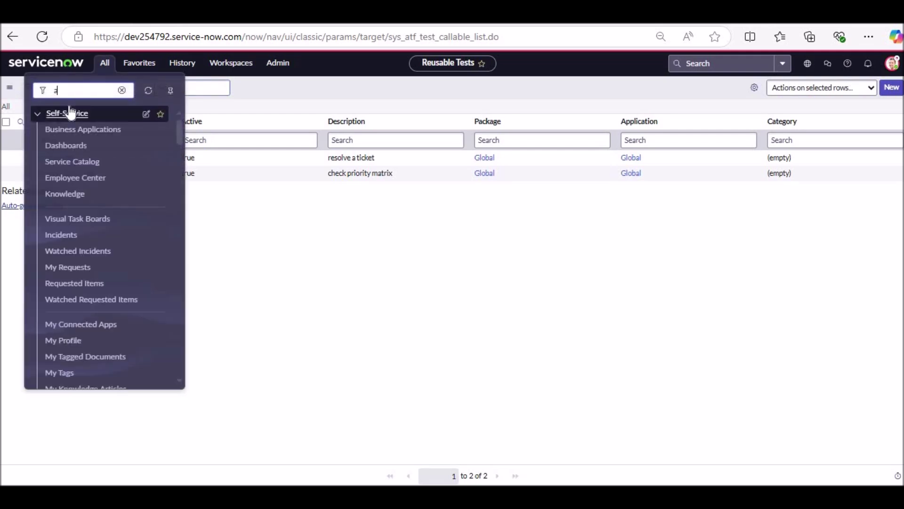
{"action": "scroll", "coordinate": [86, 240], "scroll_direction": "down", "scroll_amount": 8}
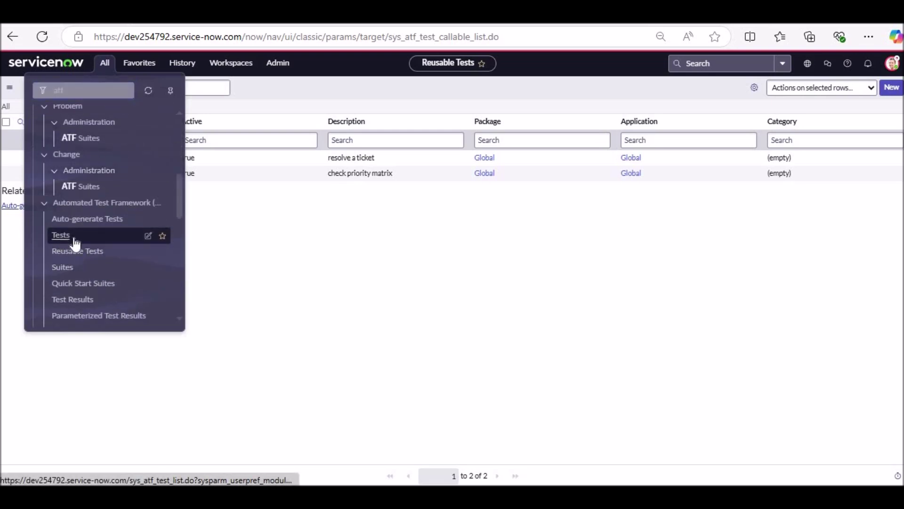
{"action": "left_click", "coordinate": [70, 237]}
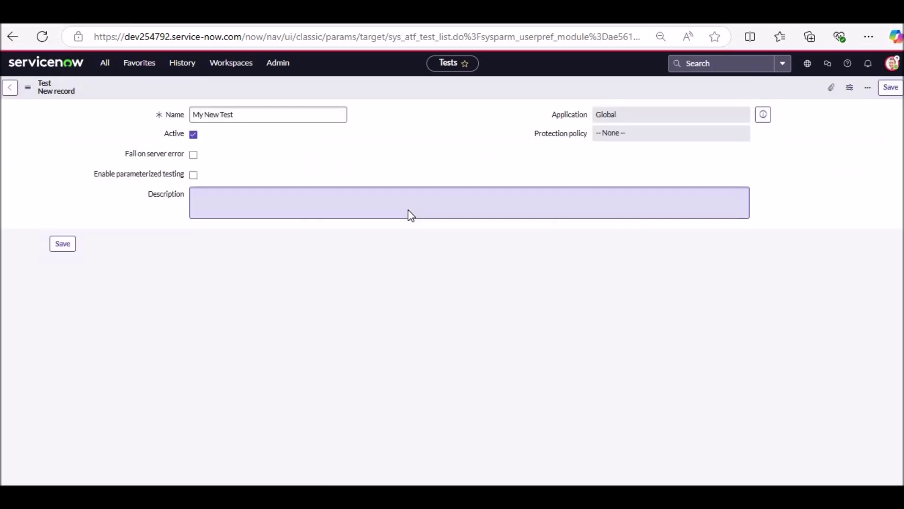
Step: Name the new test My New Test_2 and save the record
{"action": "key", "text": "ctrl+a"}
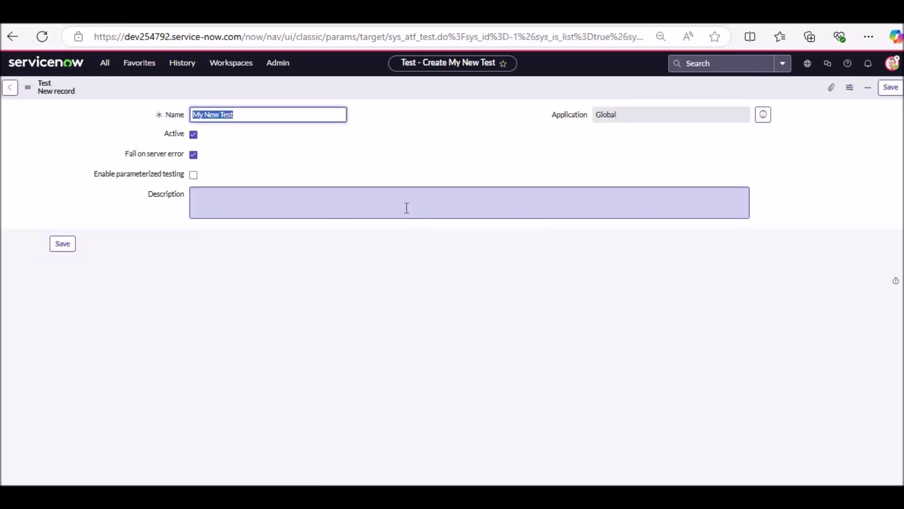
{"action": "left_click", "coordinate": [289, 116]}
{"action": "type", "text": "_2"}
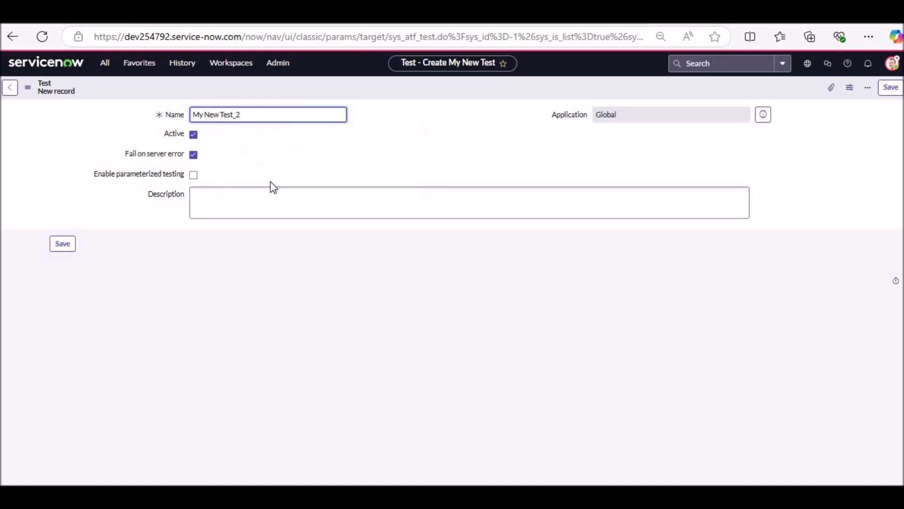
{"action": "right_click", "coordinate": [632, 86]}
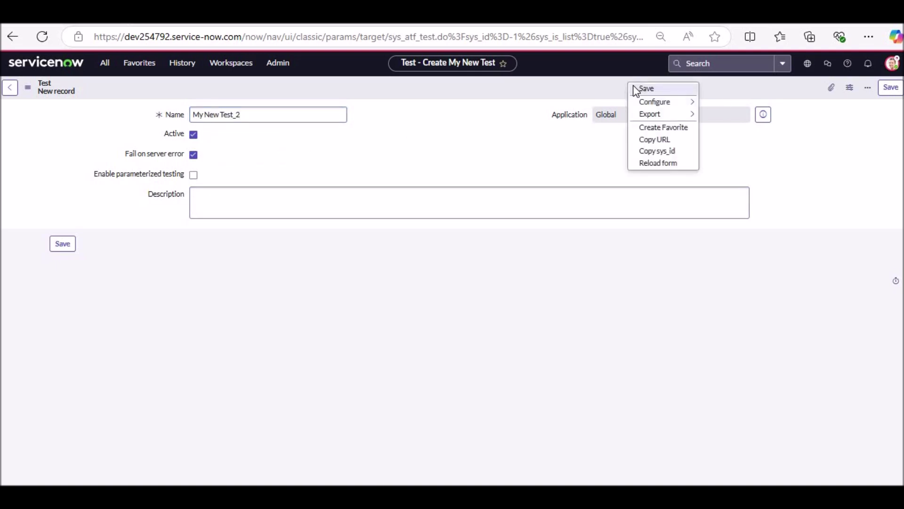
{"action": "left_click", "coordinate": [640, 89]}
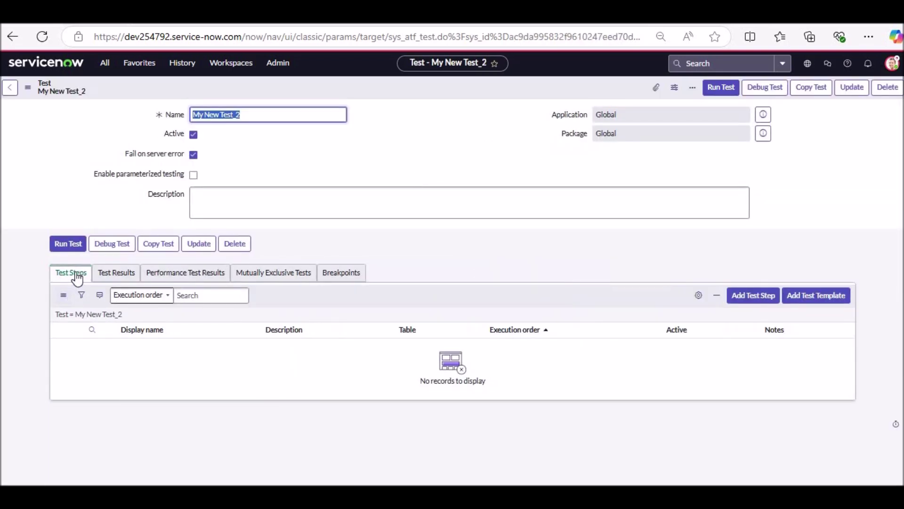
Step: Add the reusable test My New Test as a test step of My New Test_2 and submit it
{"action": "left_click", "coordinate": [75, 275]}
{"action": "left_click", "coordinate": [766, 306]}
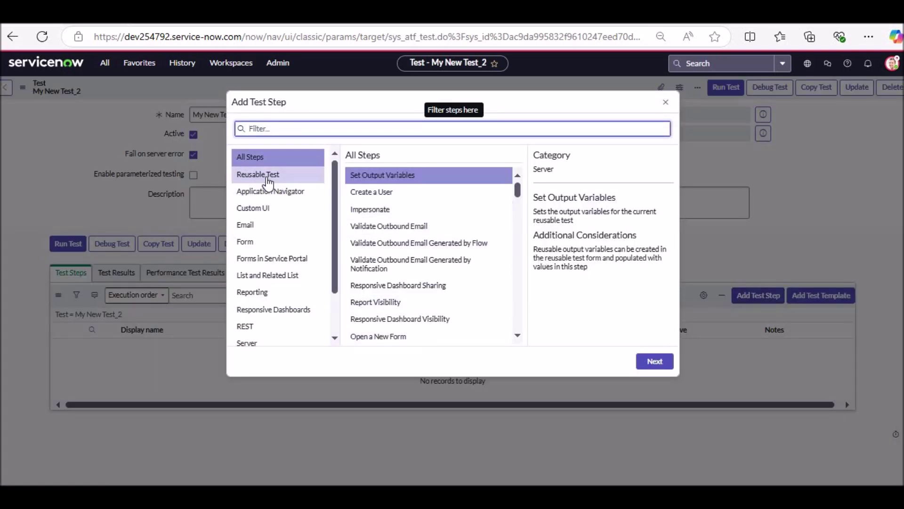
{"action": "left_click", "coordinate": [268, 176]}
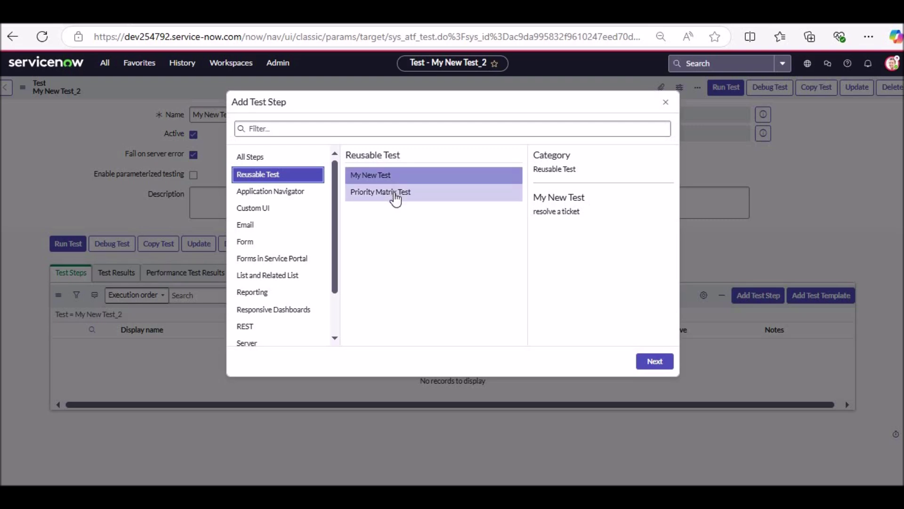
{"action": "left_click", "coordinate": [396, 177]}
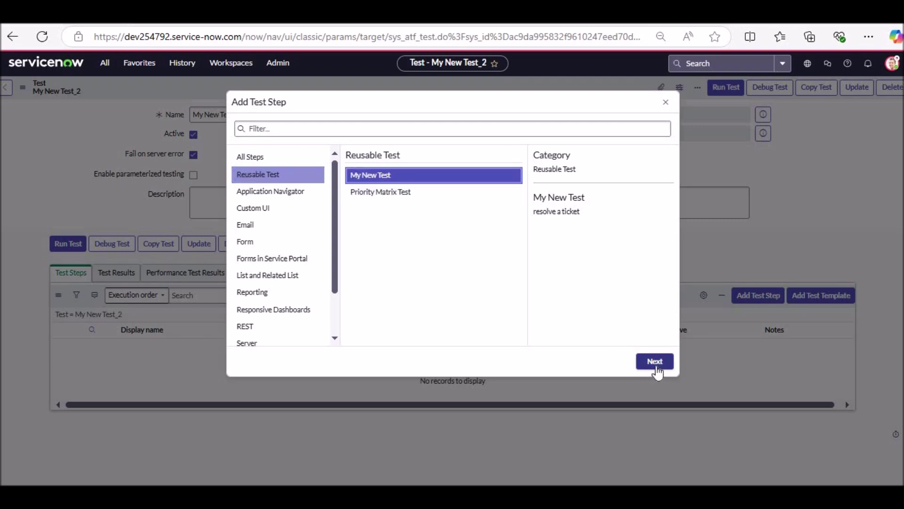
{"action": "left_click", "coordinate": [656, 370]}
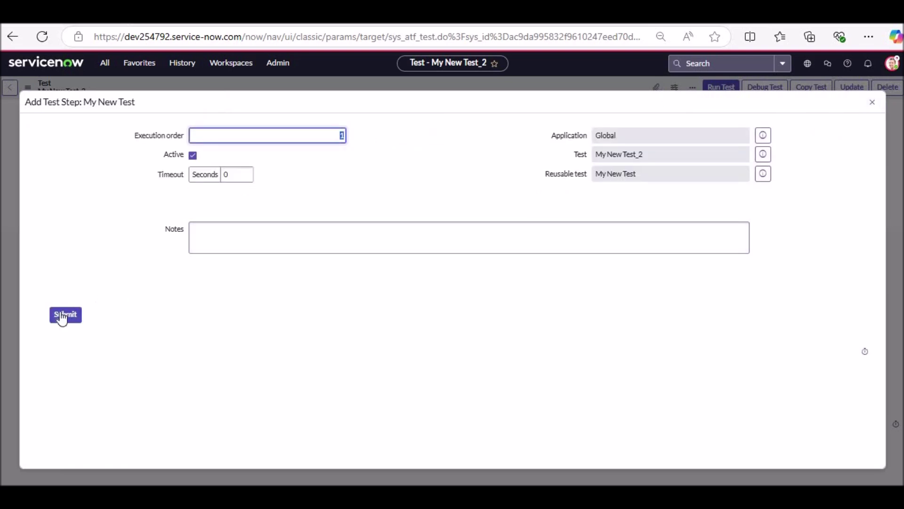
{"action": "left_click", "coordinate": [61, 317]}
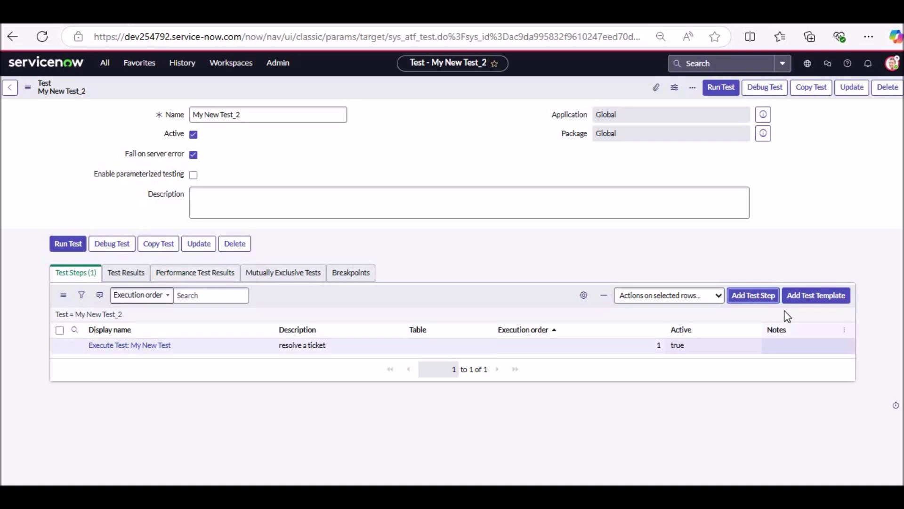
Step: Start adding another test step and look at Priority Matrix Test among the reusable tests and at the Form category
{"action": "left_click", "coordinate": [770, 307]}
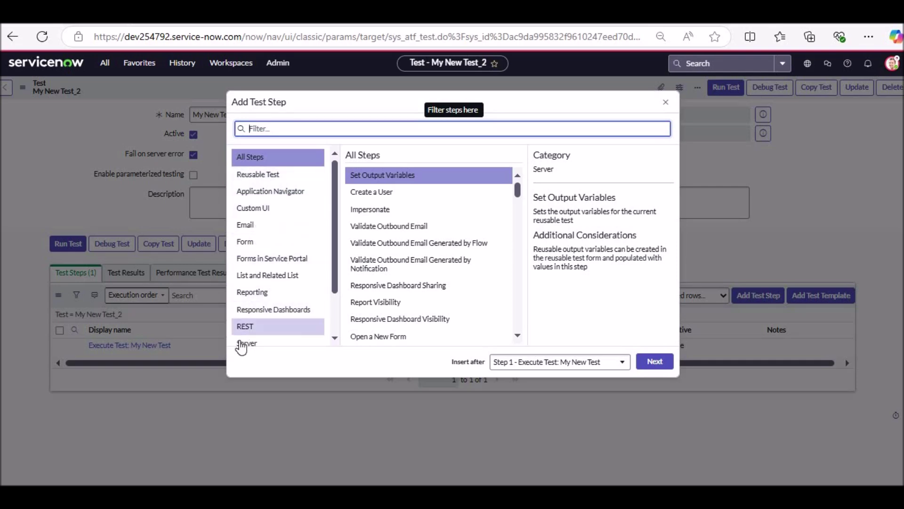
{"action": "left_click", "coordinate": [275, 177]}
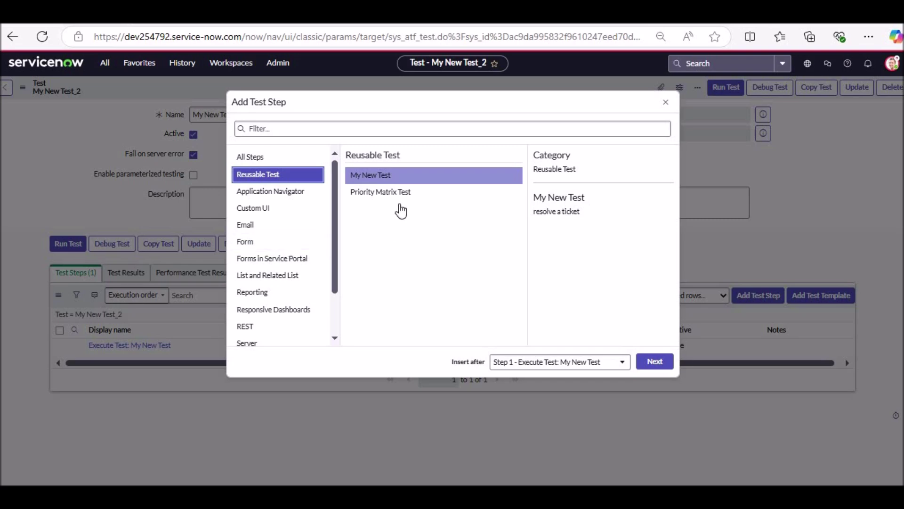
{"action": "left_click", "coordinate": [398, 198]}
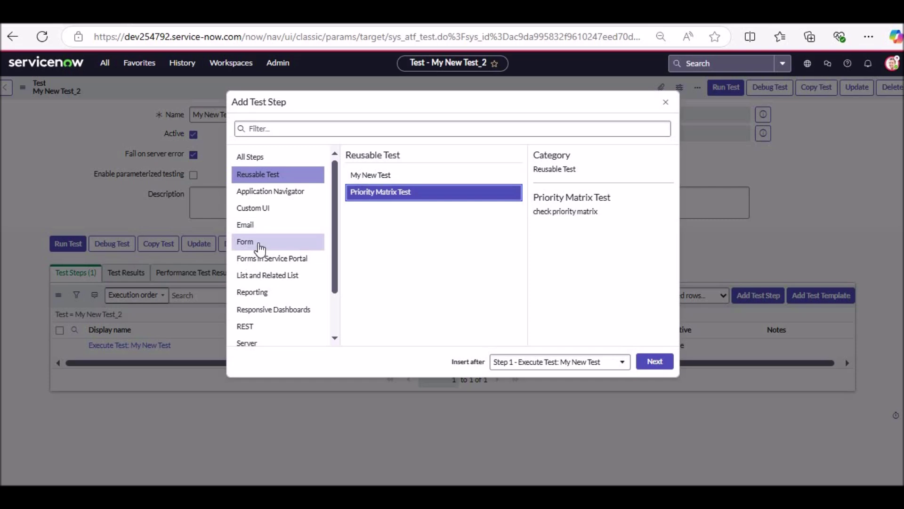
{"action": "left_click", "coordinate": [259, 245]}
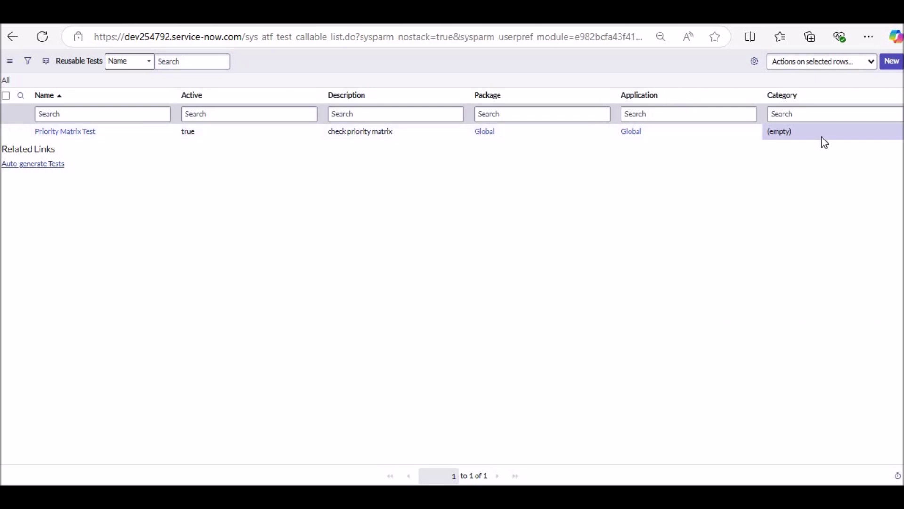
Step: Set the category of Priority Matrix Test to Form in the Reusable Tests list
{"action": "double_click", "coordinate": [821, 133]}
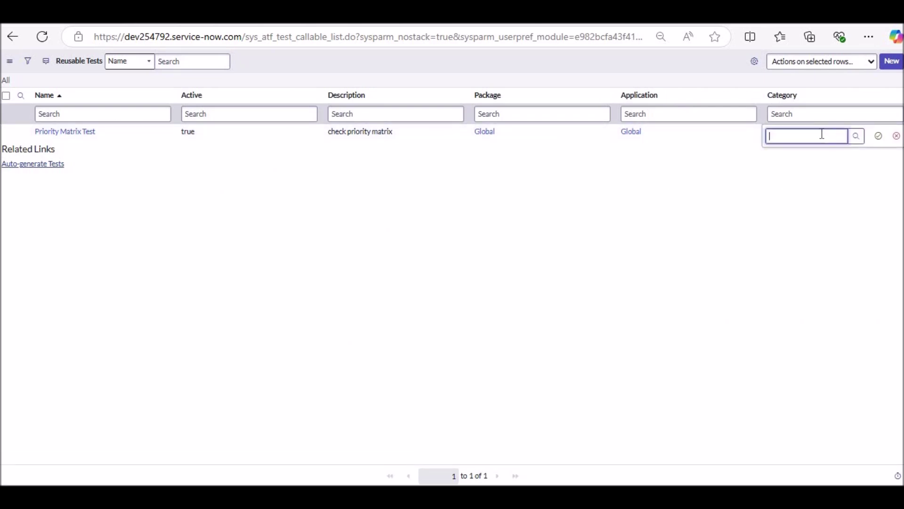
{"action": "type", "text": "Form"}
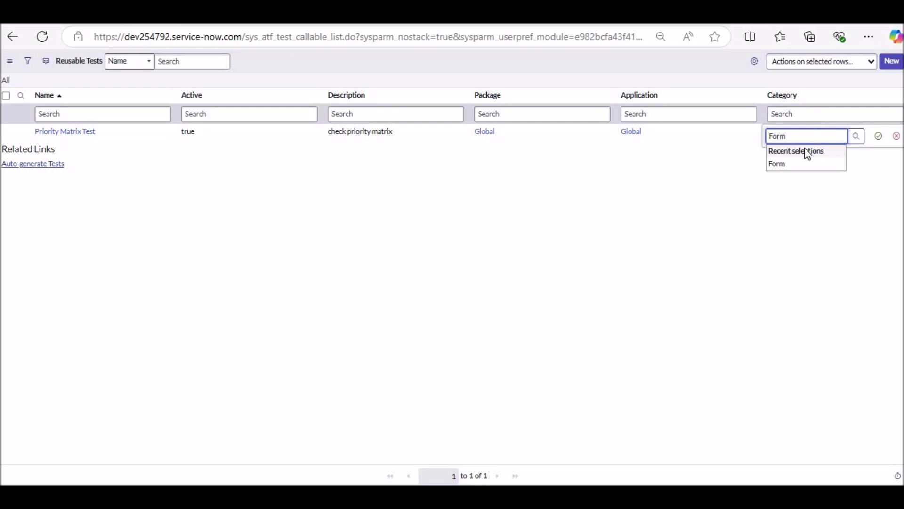
{"action": "left_click", "coordinate": [805, 165]}
{"action": "left_click", "coordinate": [878, 136]}
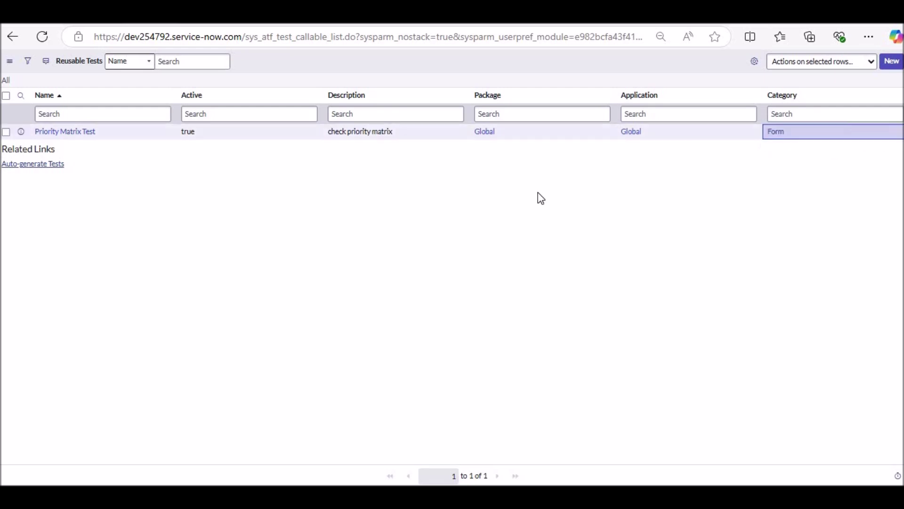
Step: Show all reusable tests, start another test step in My New Test_2 and select Priority Matrix Test in the Form category
{"action": "left_click", "coordinate": [6, 81]}
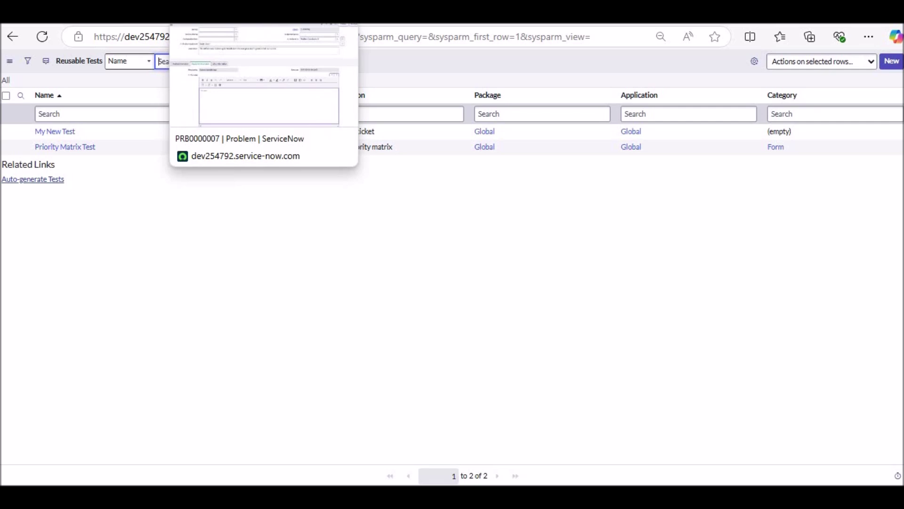
{"action": "left_click", "coordinate": [122, 17]}
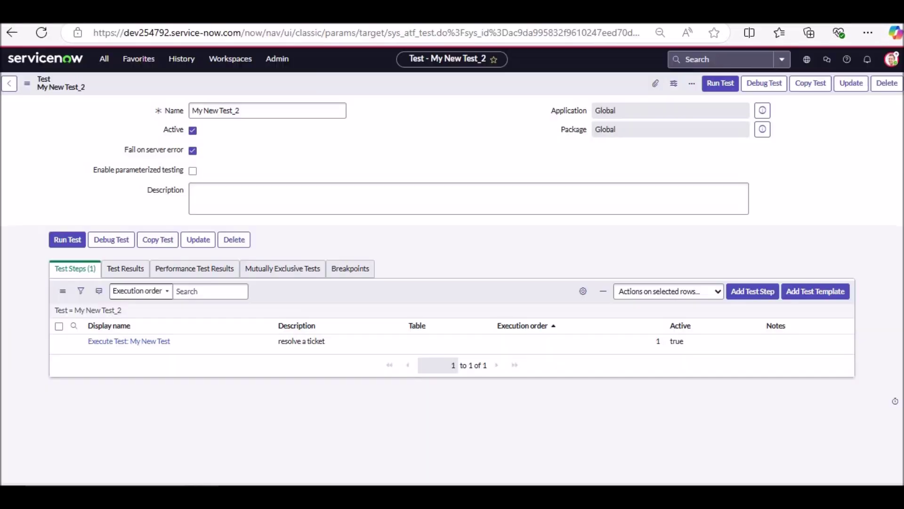
{"action": "left_click", "coordinate": [747, 294]}
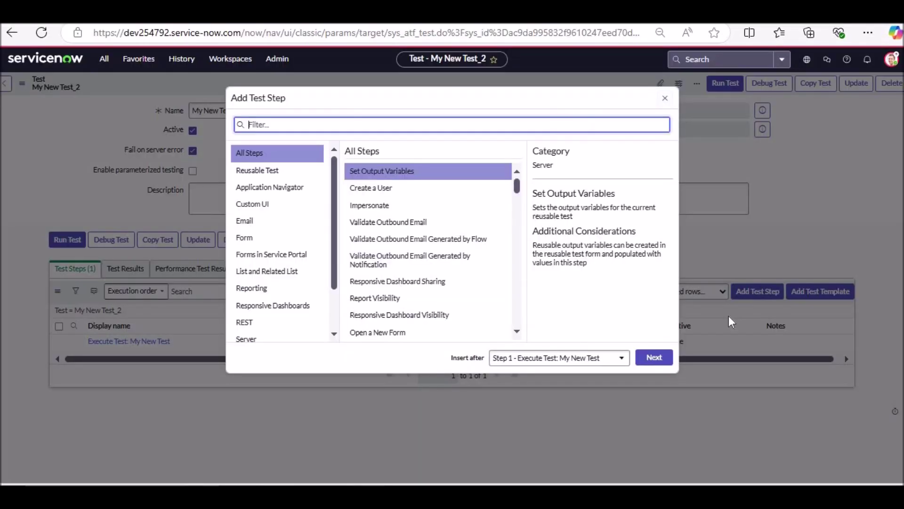
{"action": "left_click", "coordinate": [245, 237]}
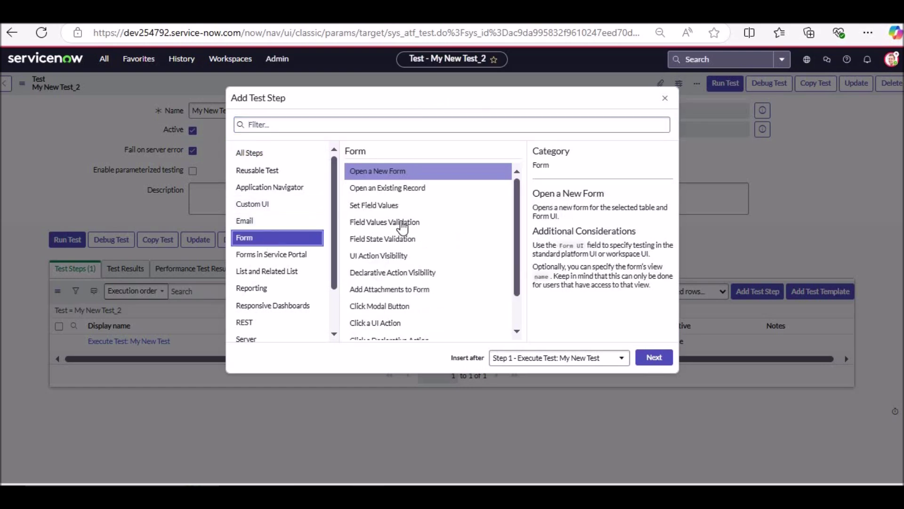
{"action": "scroll", "coordinate": [518, 231], "scroll_direction": "down", "scroll_amount": 2}
{"action": "scroll", "coordinate": [518, 258], "scroll_direction": "down", "scroll_amount": 1}
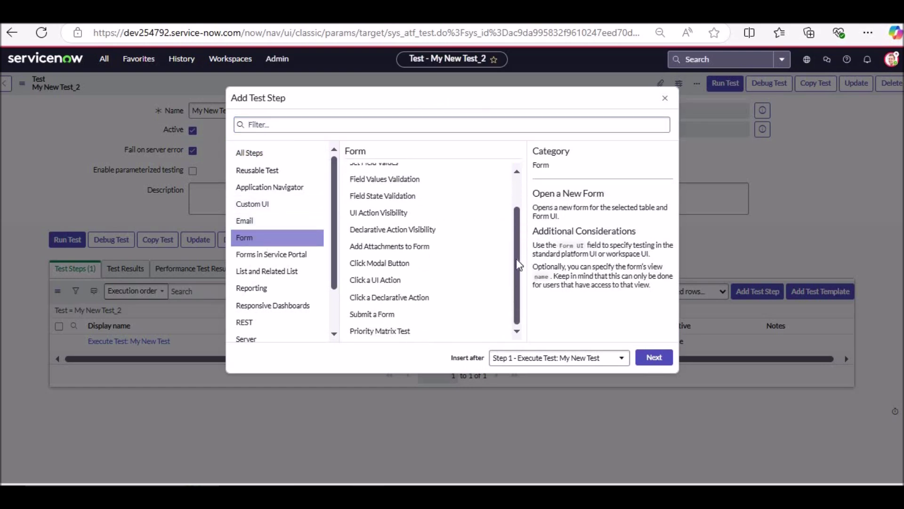
{"action": "left_click", "coordinate": [392, 332]}
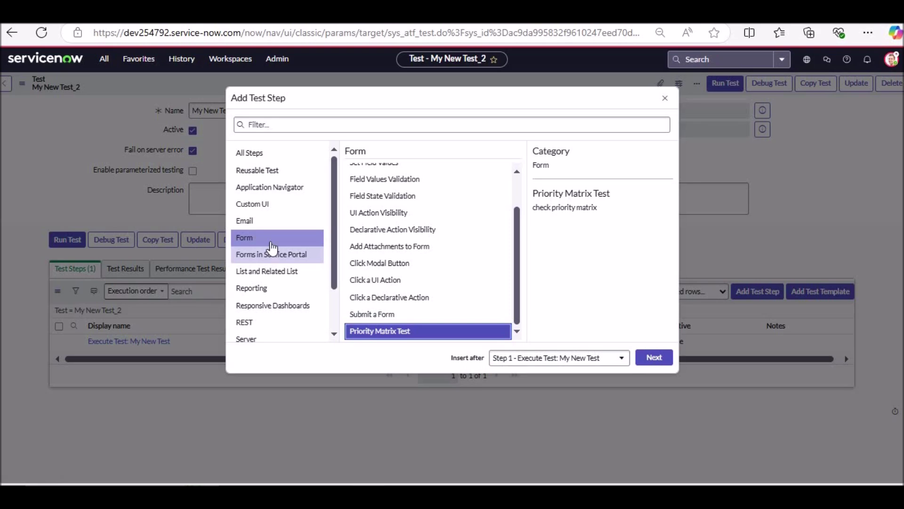
{"action": "left_click", "coordinate": [482, 454]}
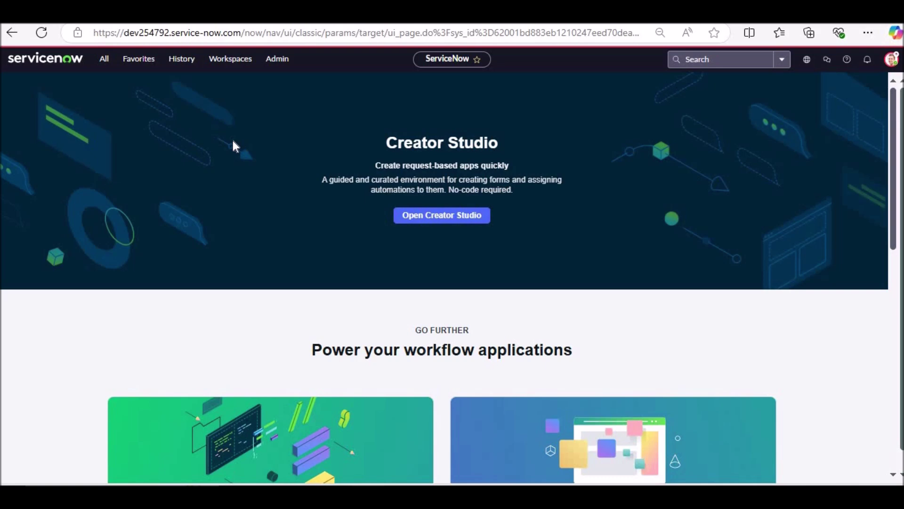
{"action": "left_click", "coordinate": [101, 69]}
{"action": "type", "text": "atf"}
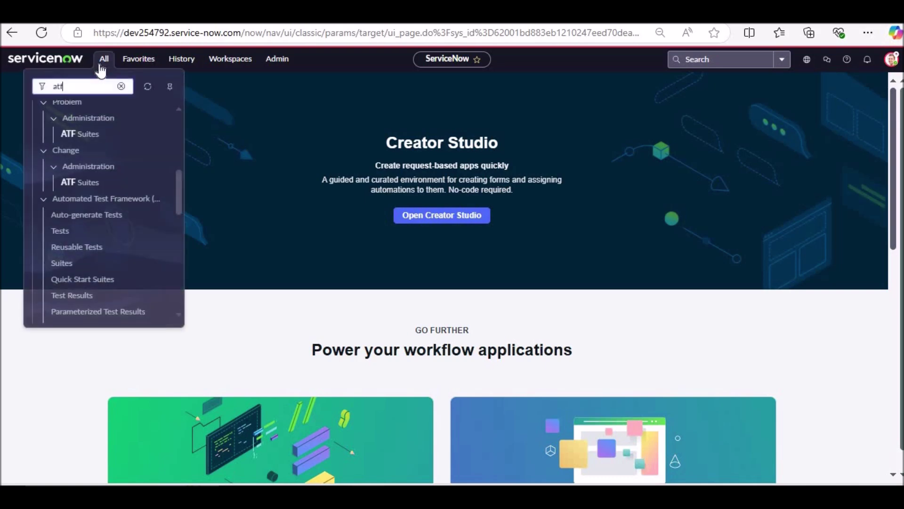
{"action": "key", "text": "BackSpace"}
{"action": "key", "text": "BackSpace"}
{"action": "key", "text": "BackSpace"}
Step: Search the navigator for platform and open the Knowledge Management Overview dashboard from the Platform Analytics dashboard library
{"action": "type", "text": "platform"}
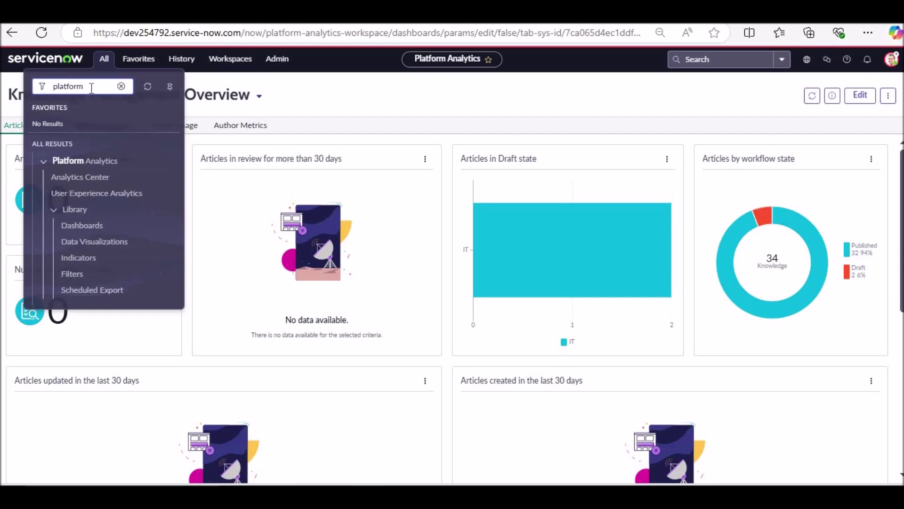
{"action": "left_click", "coordinate": [304, 103]}
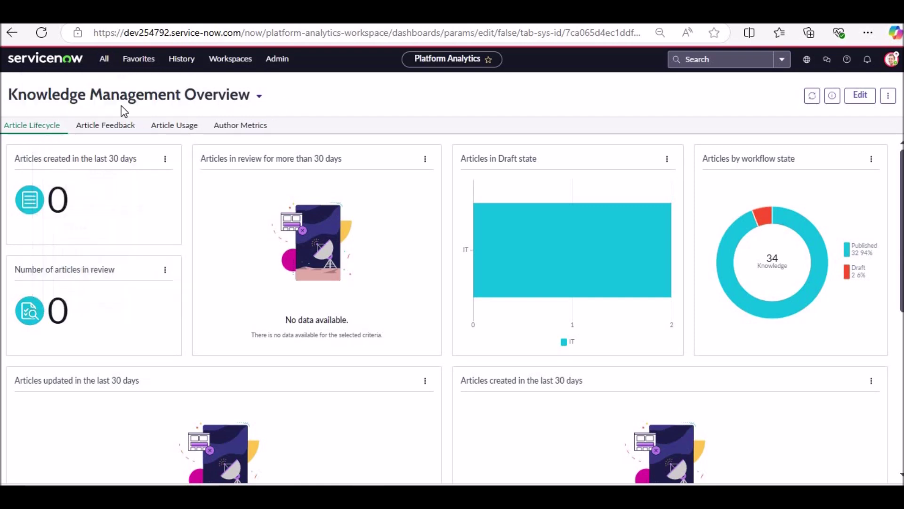
{"action": "left_click", "coordinate": [107, 65]}
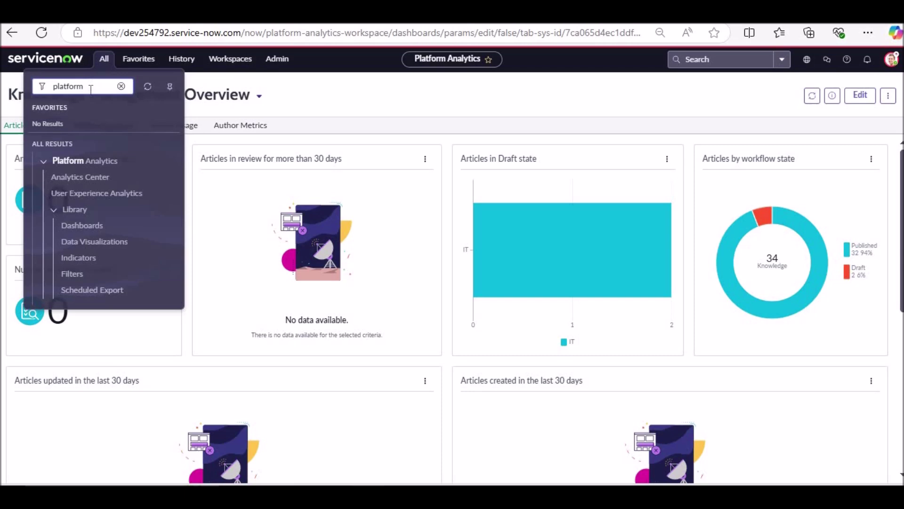
{"action": "left_click", "coordinate": [82, 227]}
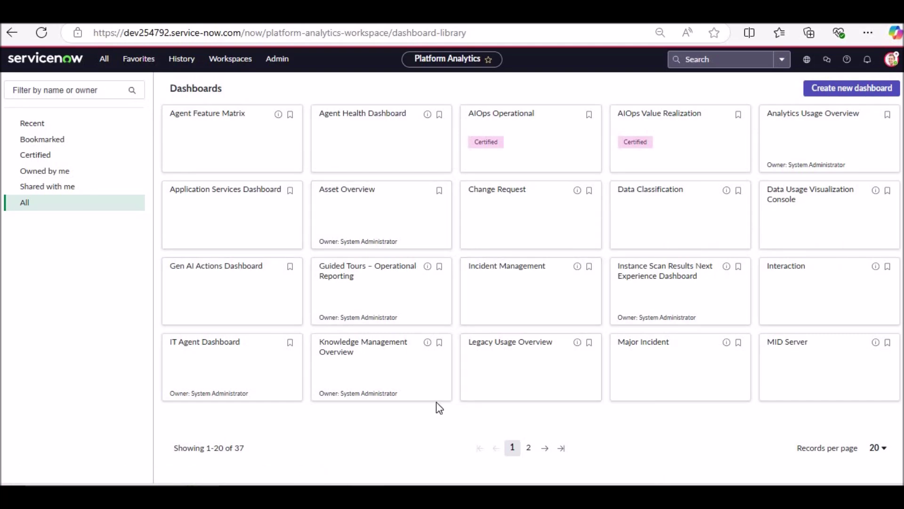
{"action": "left_click", "coordinate": [384, 354]}
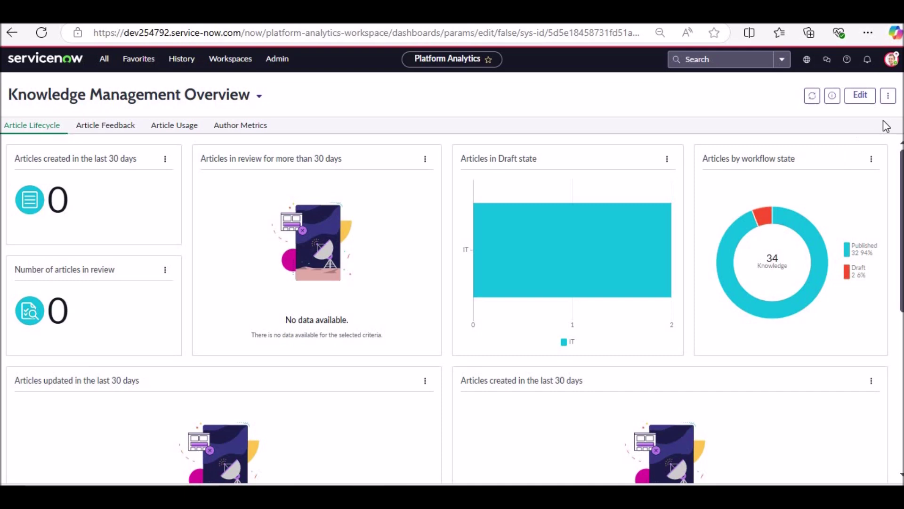
Step: Export the Knowledge Management Overview dashboard as a PowerPoint file and download it
{"action": "left_click", "coordinate": [888, 100]}
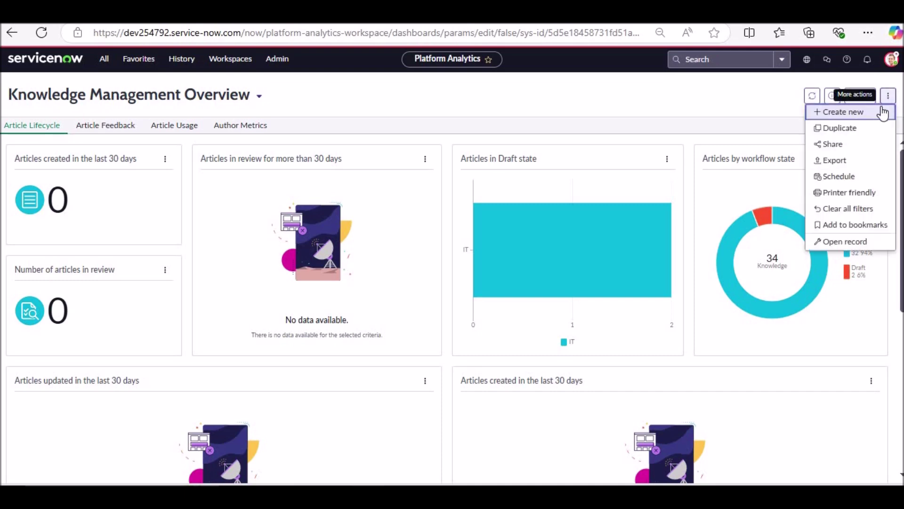
{"action": "left_click", "coordinate": [846, 162]}
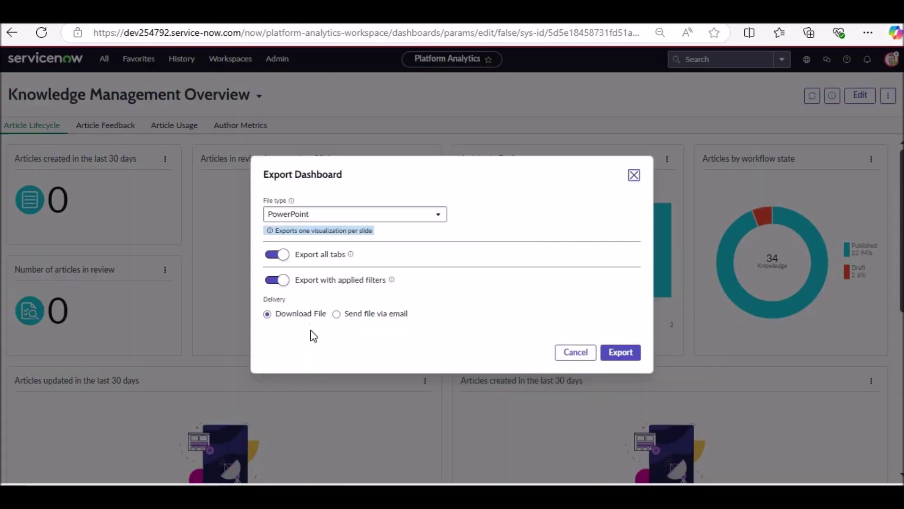
{"action": "left_click", "coordinate": [347, 220]}
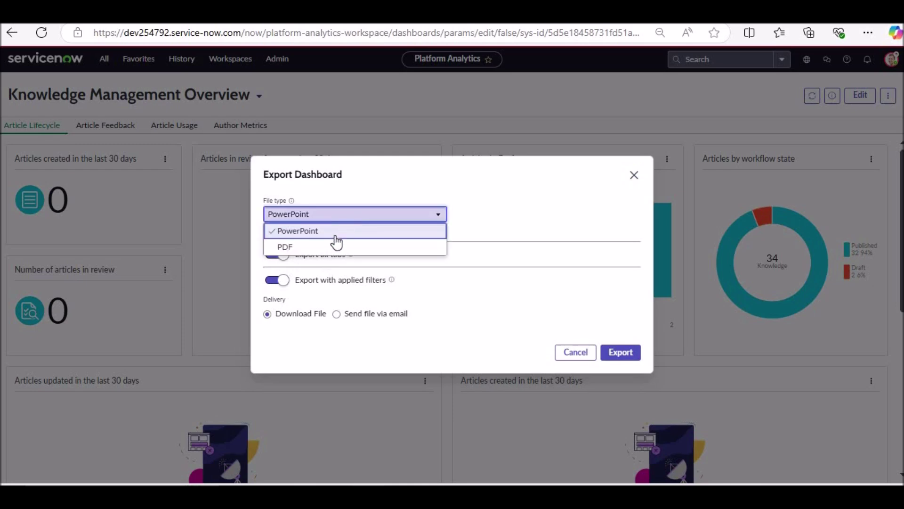
{"action": "left_click", "coordinate": [508, 175]}
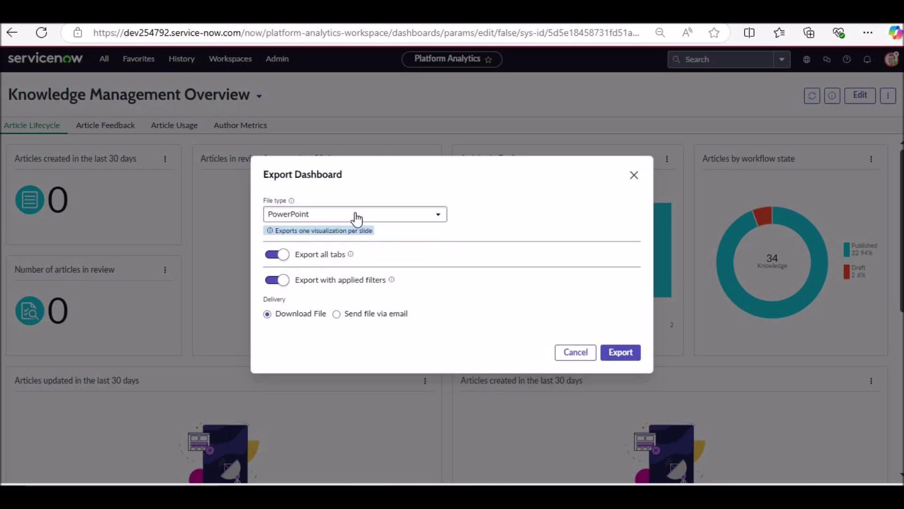
{"action": "left_click", "coordinate": [622, 353]}
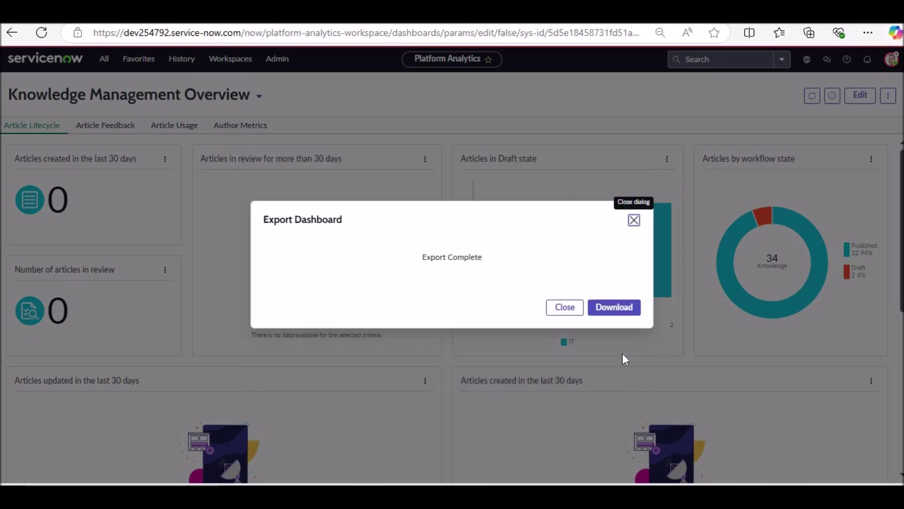
{"action": "left_click", "coordinate": [612, 307]}
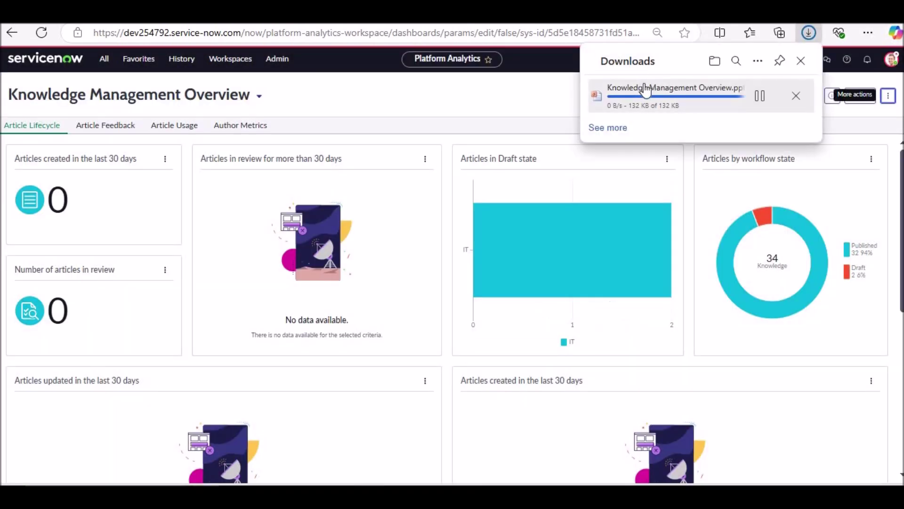
Step: Open the downloaded Knowledge Management Overview presentation in PowerPoint and look through its exported visualization slides
{"action": "left_click", "coordinate": [646, 90]}
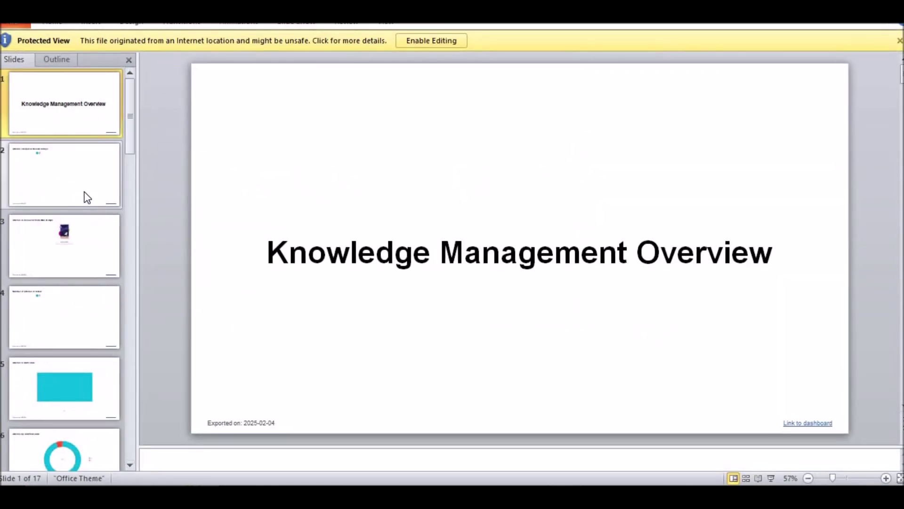
{"action": "left_click", "coordinate": [87, 196]}
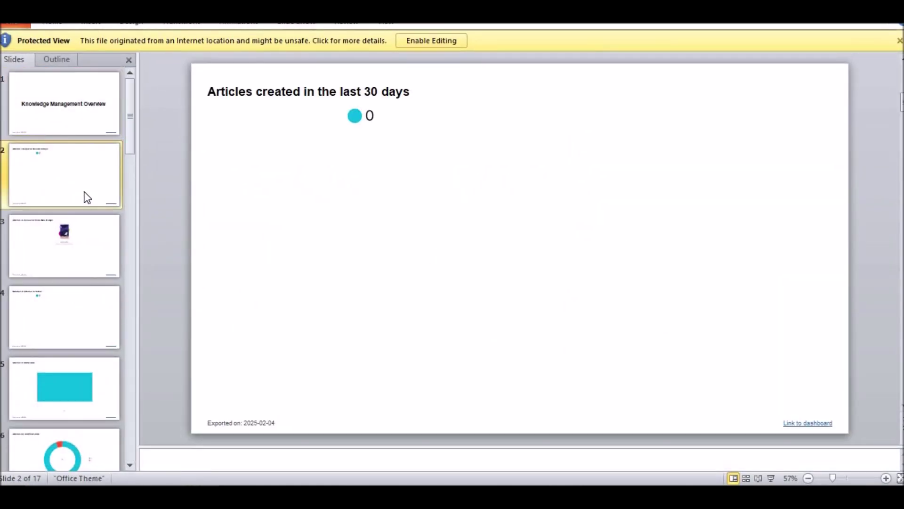
{"action": "key", "text": "Down"}
{"action": "key", "text": "Down"}
{"action": "key", "text": "Down"}
{"action": "key", "text": "Down"}
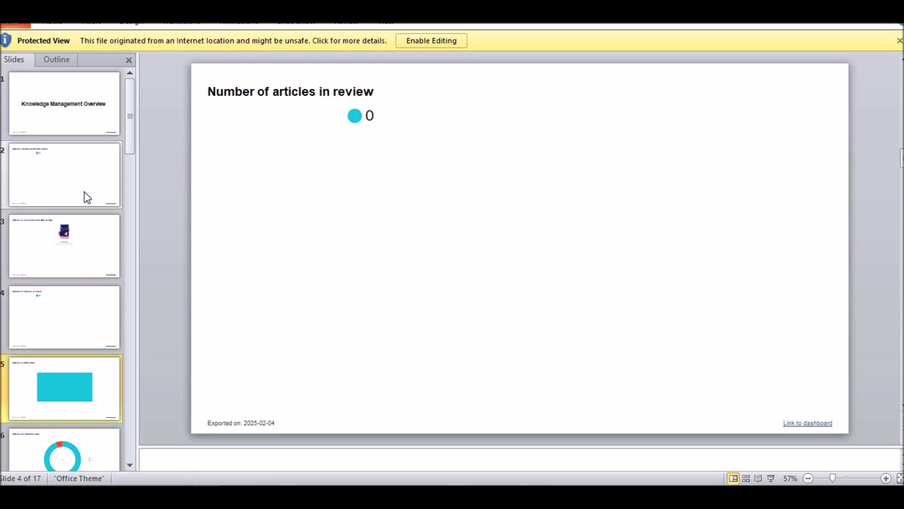
{"action": "key", "text": "Down"}
{"action": "key", "text": "Up"}
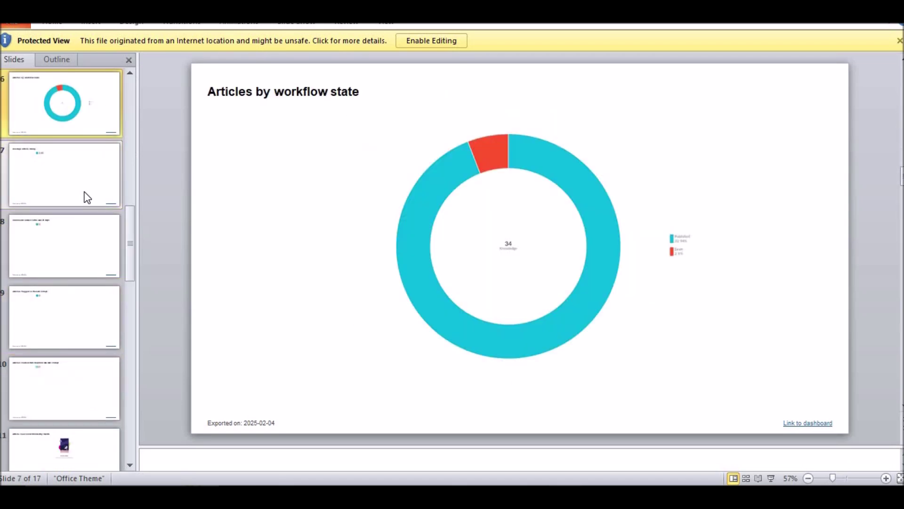
{"action": "key", "text": "Down"}
{"action": "key", "text": "Down"}
{"action": "key", "text": "Down"}
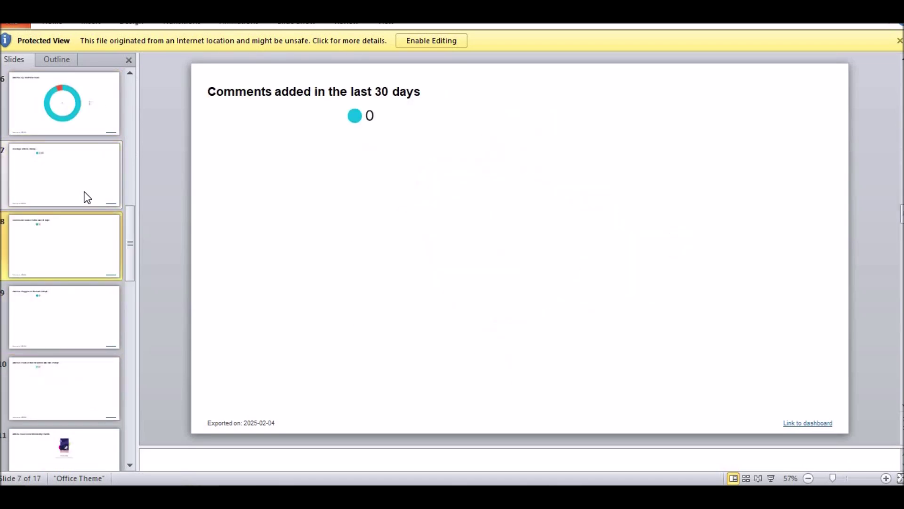
{"action": "key", "text": "Down"}
{"action": "key", "text": "Down"}
{"action": "key", "text": "Down"}
{"action": "key", "text": "Down"}
{"action": "key", "text": "Down"}
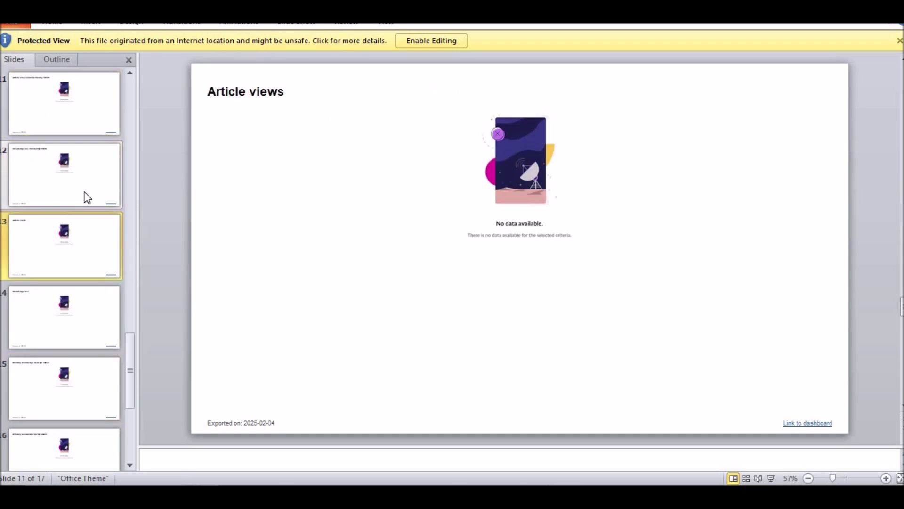
{"action": "key", "text": "Down"}
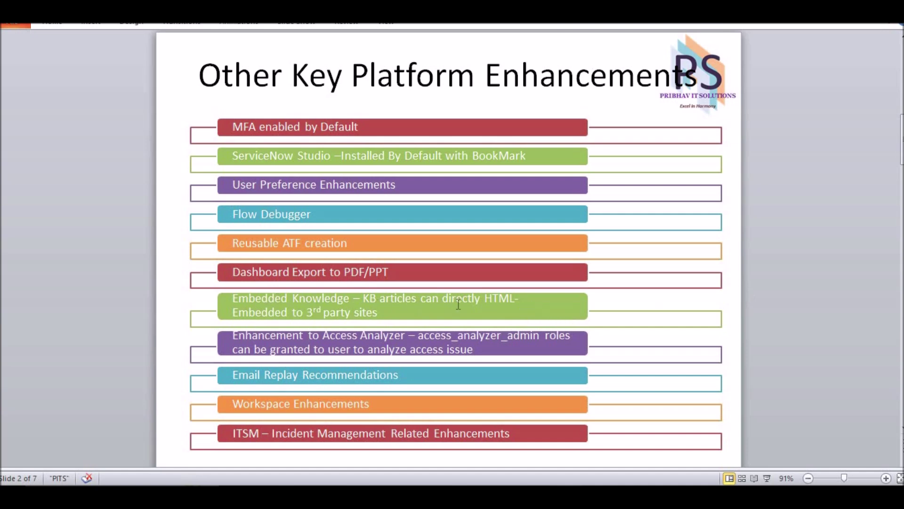
{"action": "left_click", "coordinate": [557, 304]}
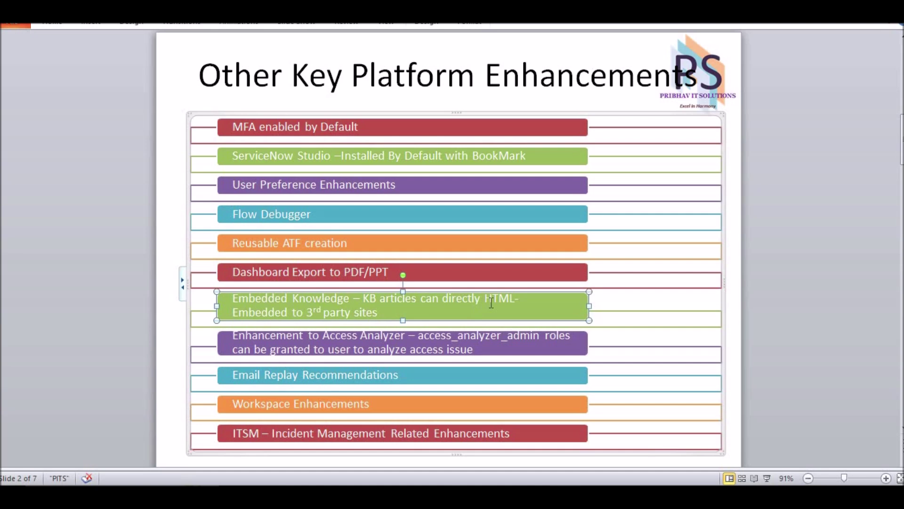
{"action": "left_click", "coordinate": [583, 346]}
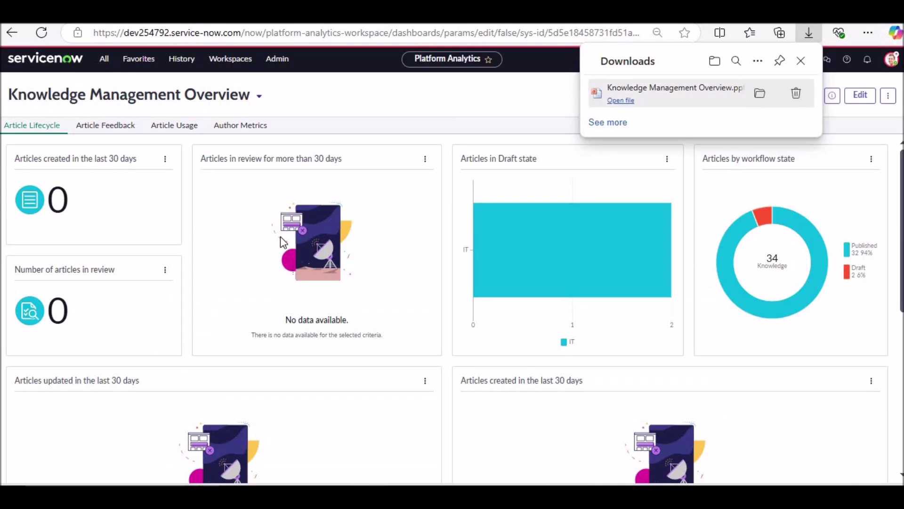
Step: Switch to ServiceNow, search the navigator for access an and look at the Access Analyzer modules
{"action": "left_click", "coordinate": [104, 62]}
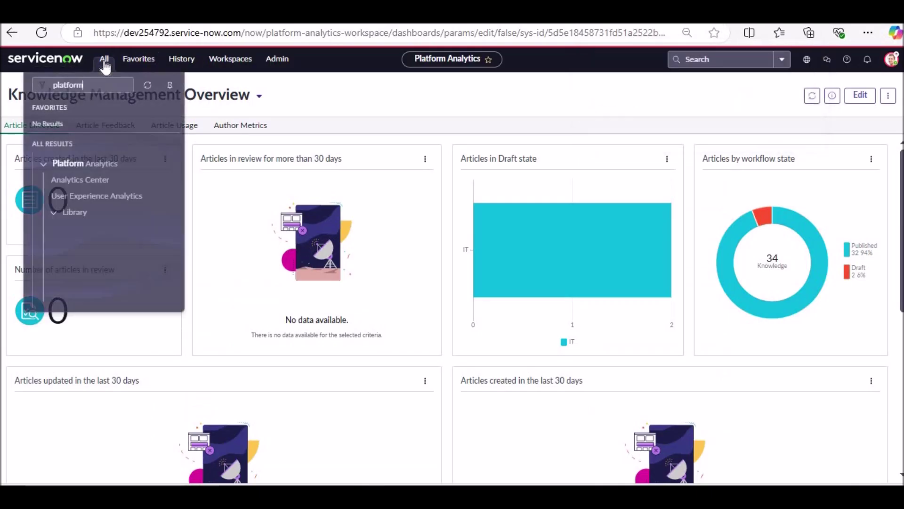
{"action": "key", "text": "BackSpace"}
{"action": "key", "text": "BackSpace"}
{"action": "key", "text": "BackSpace"}
{"action": "key", "text": "BackSpace"}
{"action": "key", "text": "BackSpace"}
{"action": "key", "text": "BackSpace"}
{"action": "key", "text": "BackSpace"}
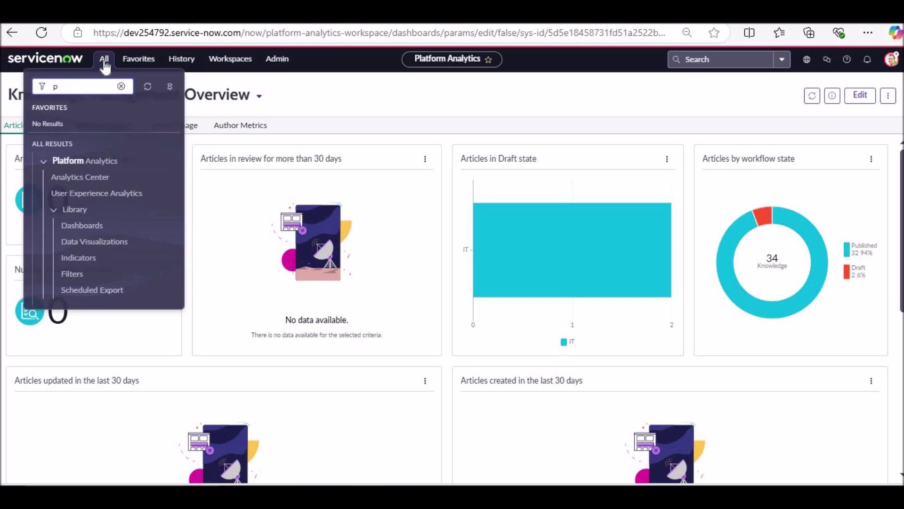
{"action": "type", "text": "access an"}
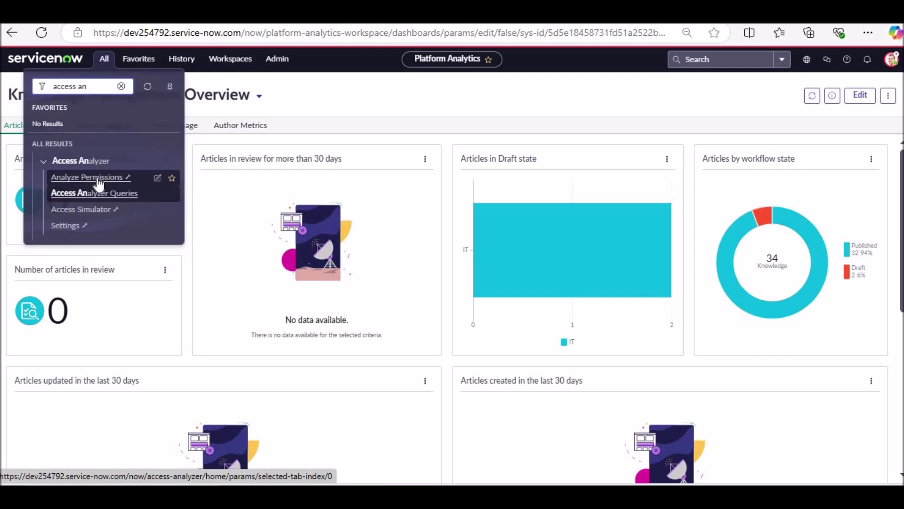
{"action": "left_click", "coordinate": [372, 100]}
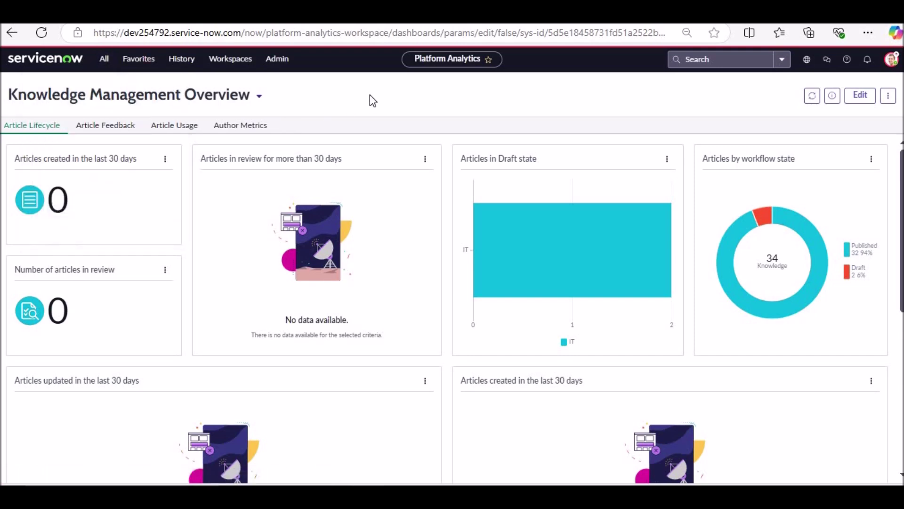
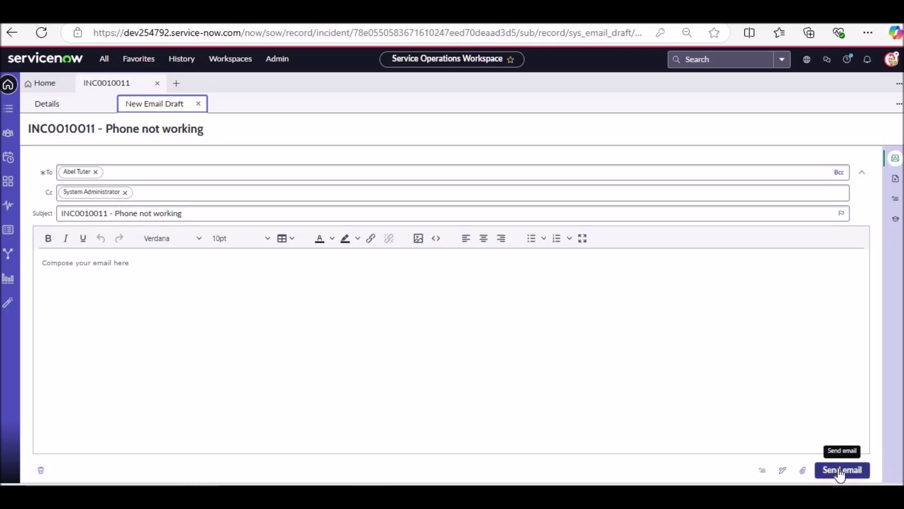
Step: Write "sent" as the body of the email draft for the Phone not working incident and send the email
{"action": "left_click", "coordinate": [575, 381]}
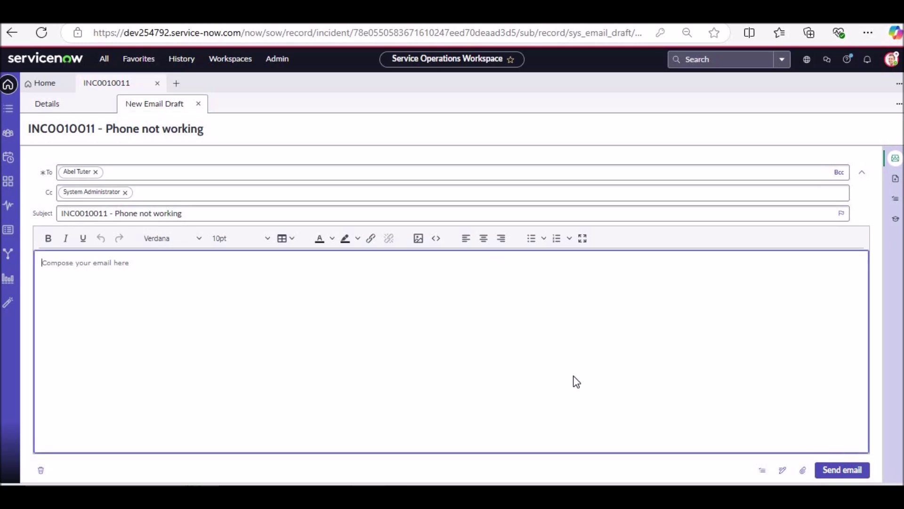
{"action": "type", "text": "sent"}
{"action": "left_click", "coordinate": [842, 469]}
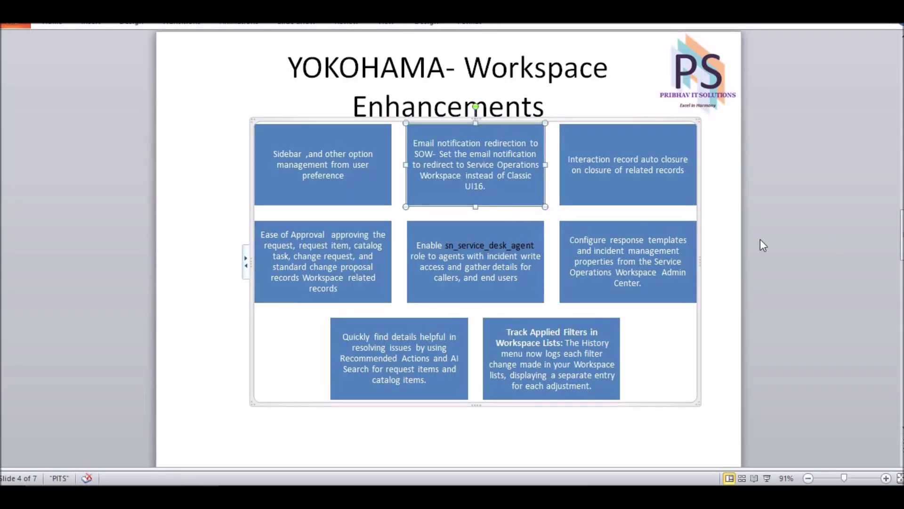
Step: Switch from the Workspace Enhancements slide to ServiceNow and bring up the Service Operations Workspace Admin Center
{"action": "left_click", "coordinate": [733, 242]}
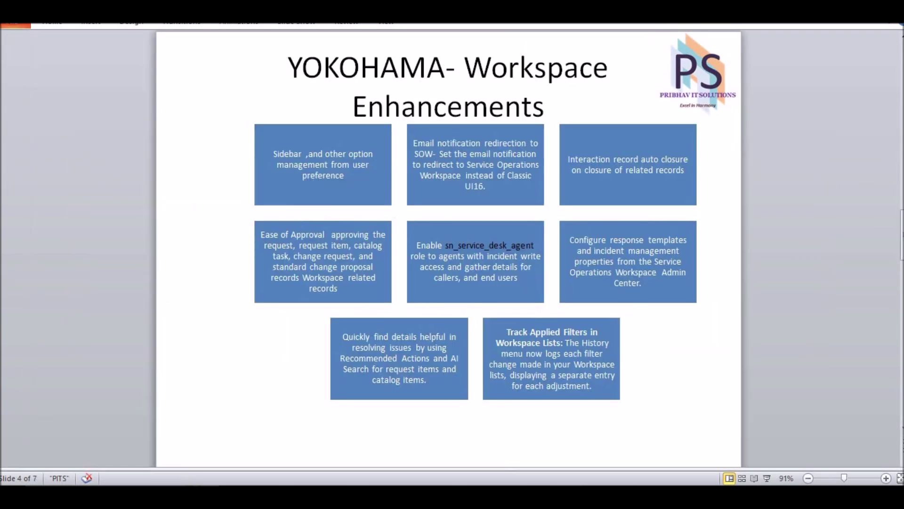
{"action": "mouse_move", "coordinate": [367, 494]}
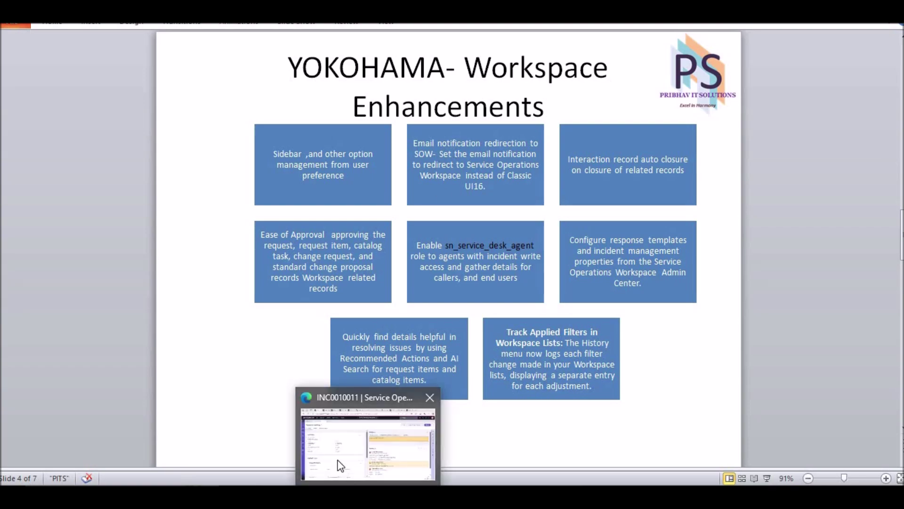
{"action": "left_click", "coordinate": [337, 464]}
{"action": "left_click", "coordinate": [556, 14]}
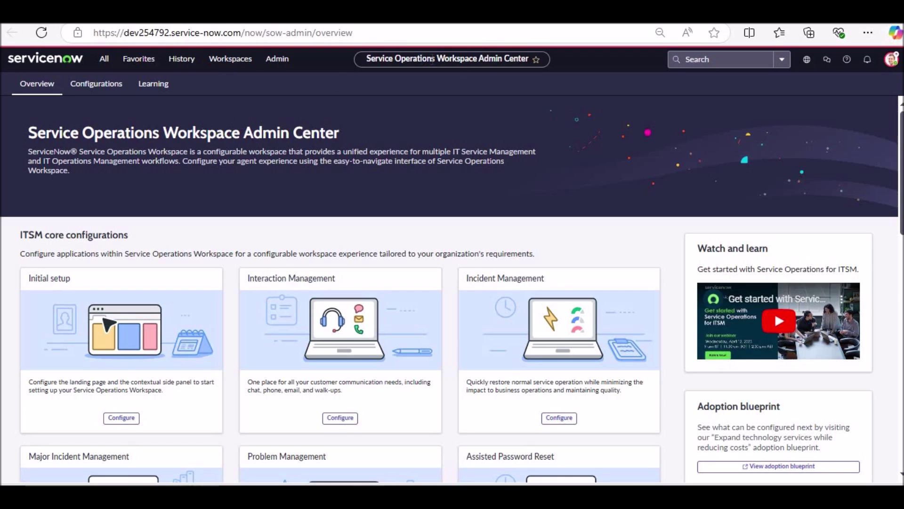
Step: Search the navigator for "admin cen" and for "space ad" to locate the Service Operations Workspace Admin Center entry
{"action": "left_click", "coordinate": [104, 62]}
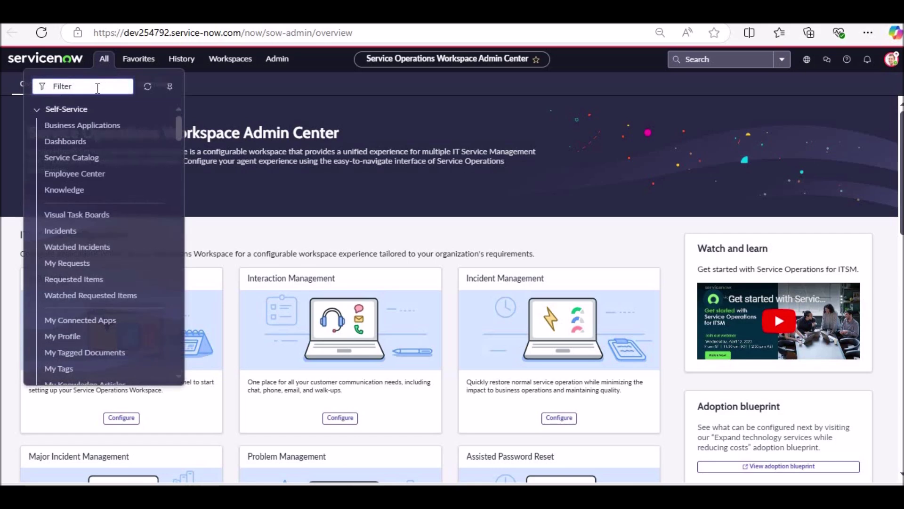
{"action": "type", "text": "admin cen"}
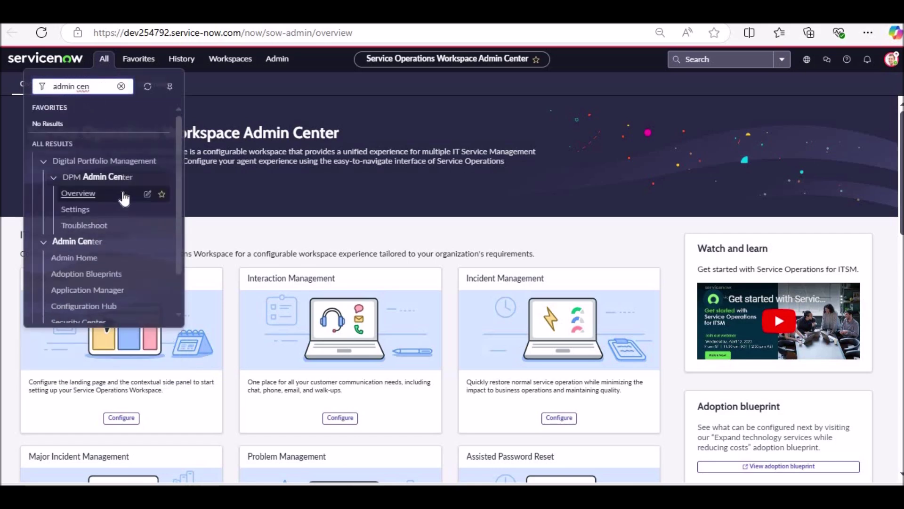
{"action": "scroll", "coordinate": [122, 209], "scroll_direction": "down", "scroll_amount": 1}
{"action": "scroll", "coordinate": [109, 202], "scroll_direction": "up", "scroll_amount": 1}
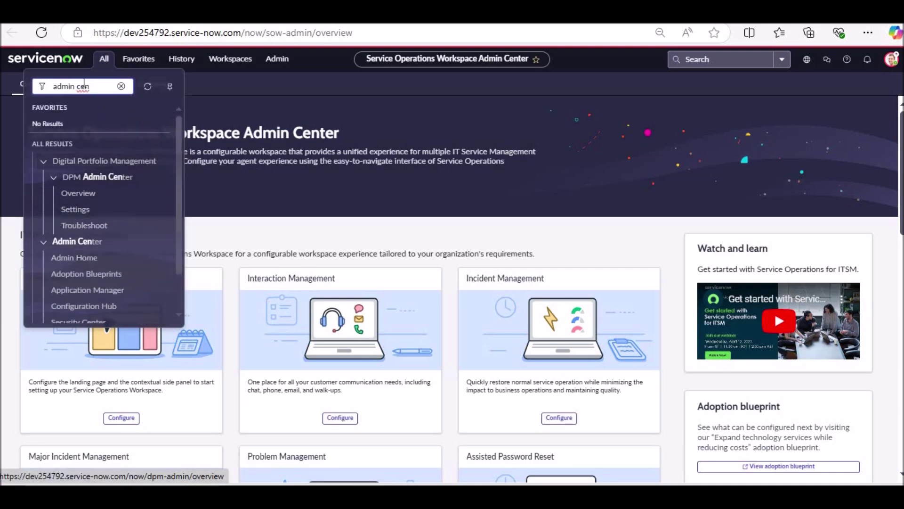
{"action": "left_click_drag", "start_coordinate": [90, 86], "coordinate": [38, 90]}
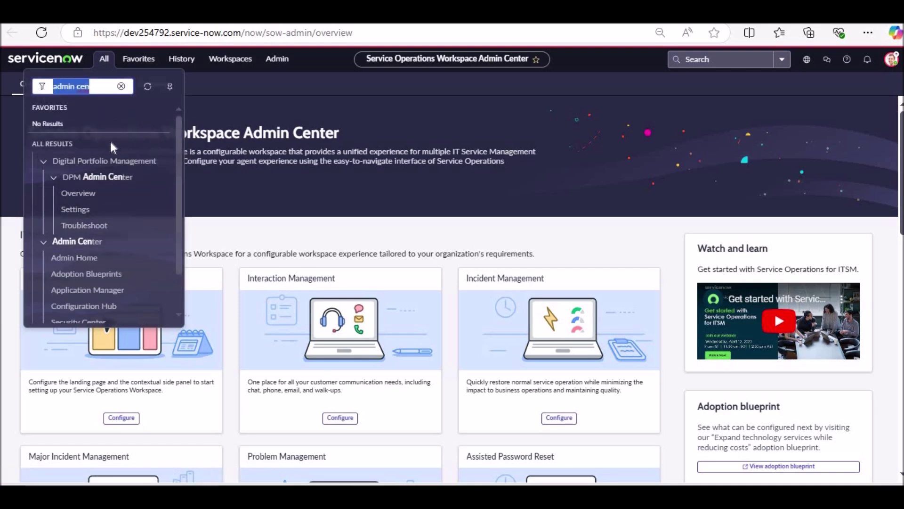
{"action": "type", "text": "space ad"}
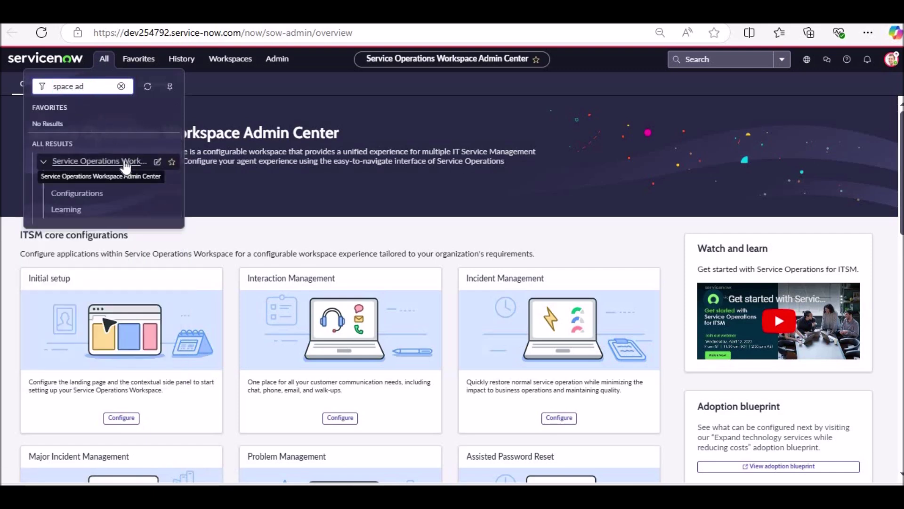
{"action": "left_click", "coordinate": [354, 114]}
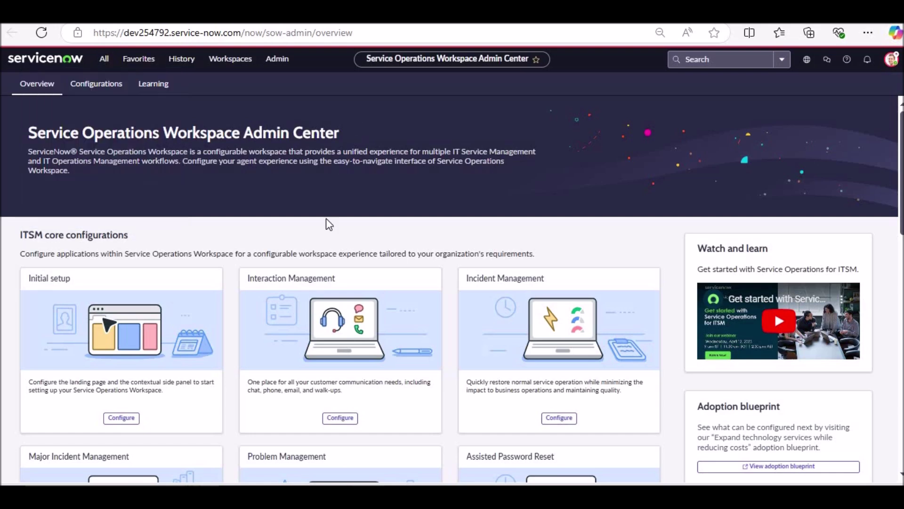
Step: Look over the ITSM core configurations in the Admin Center and examine its SOW properties and Interaction Management configuration
{"action": "scroll", "coordinate": [323, 232], "scroll_direction": "down", "scroll_amount": 3}
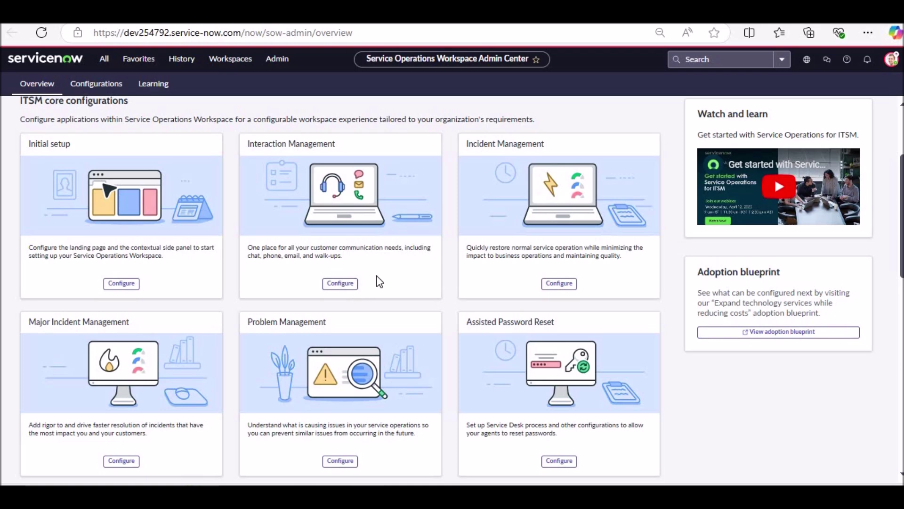
{"action": "scroll", "coordinate": [380, 282], "scroll_direction": "up", "scroll_amount": 2}
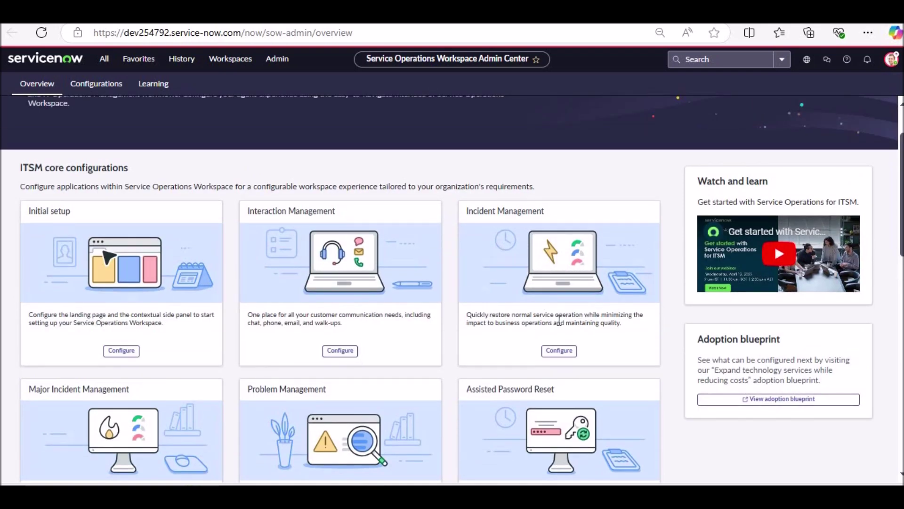
{"action": "scroll", "coordinate": [560, 322], "scroll_direction": "up", "scroll_amount": 2}
{"action": "left_click", "coordinate": [96, 84]}
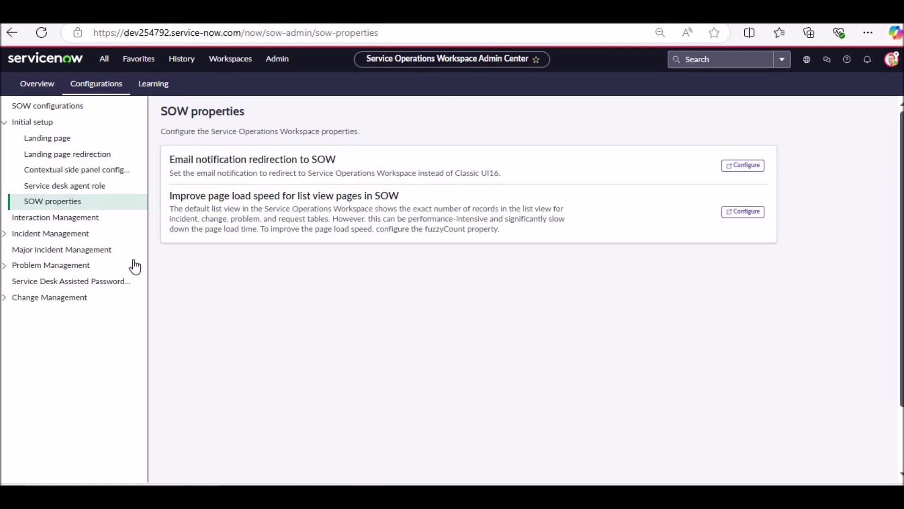
{"action": "left_click", "coordinate": [55, 218]}
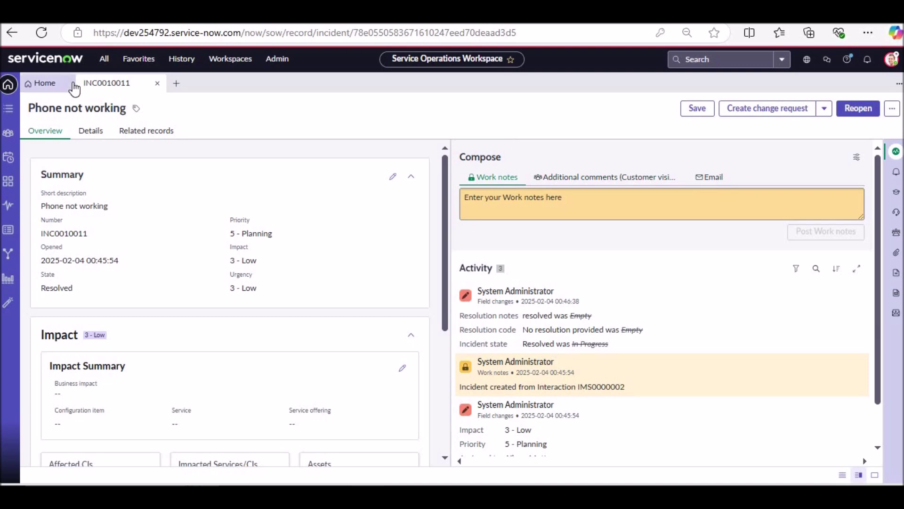
Step: Open the "test Closure of related incident" interaction from the list of all interactions and open the incident among its related tasks
{"action": "left_click", "coordinate": [8, 109]}
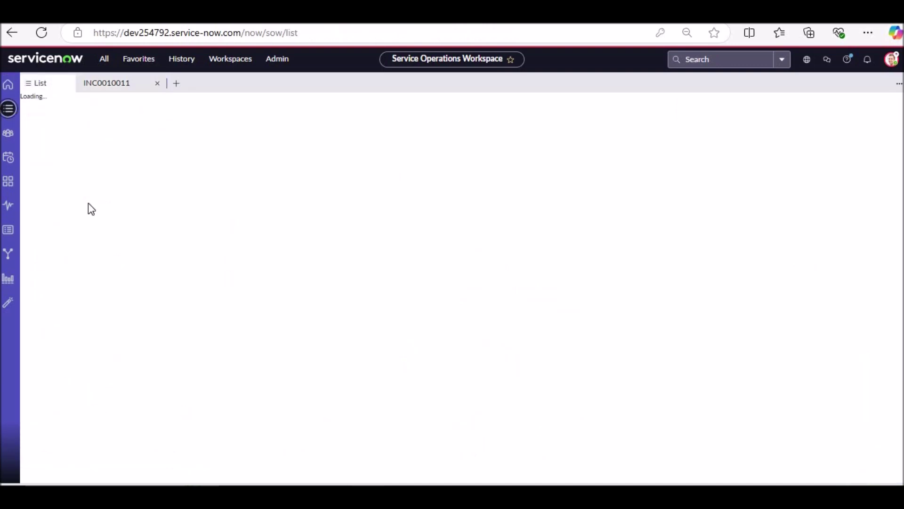
{"action": "left_click", "coordinate": [64, 181]}
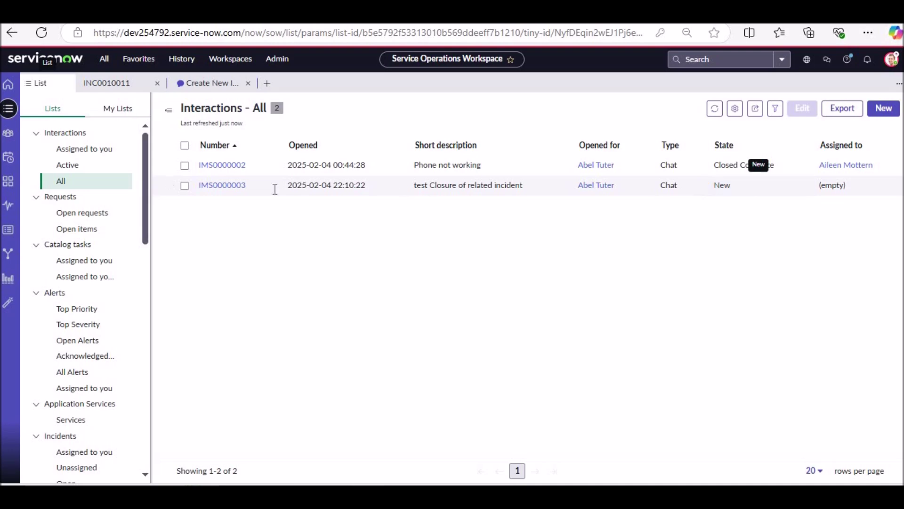
{"action": "left_click", "coordinate": [233, 187]}
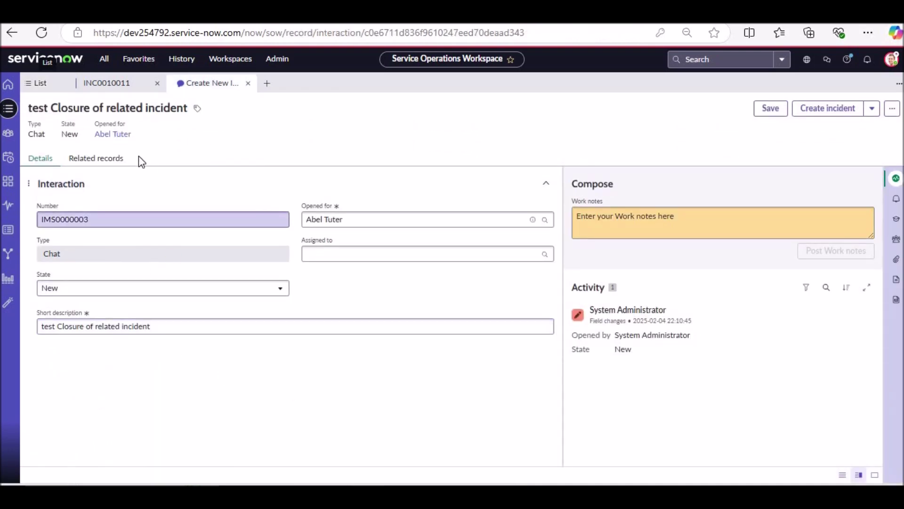
{"action": "left_click", "coordinate": [91, 162]}
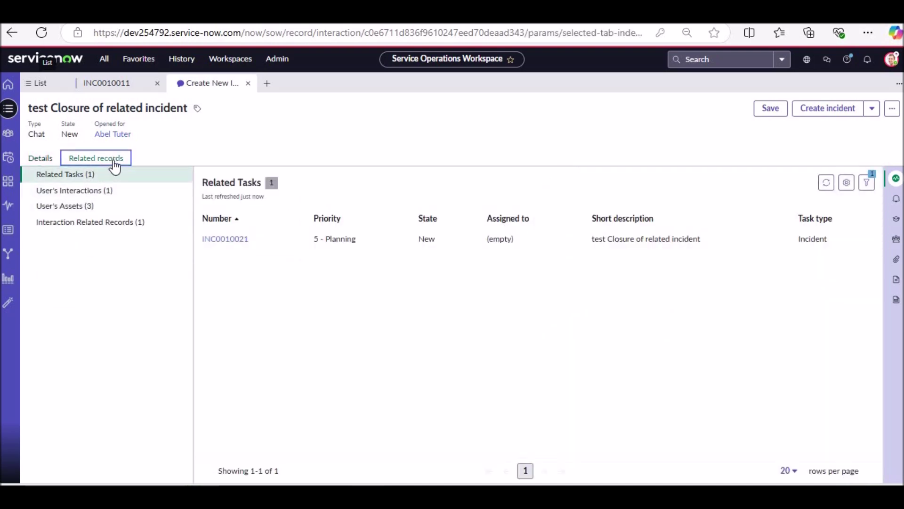
{"action": "left_click", "coordinate": [233, 240]}
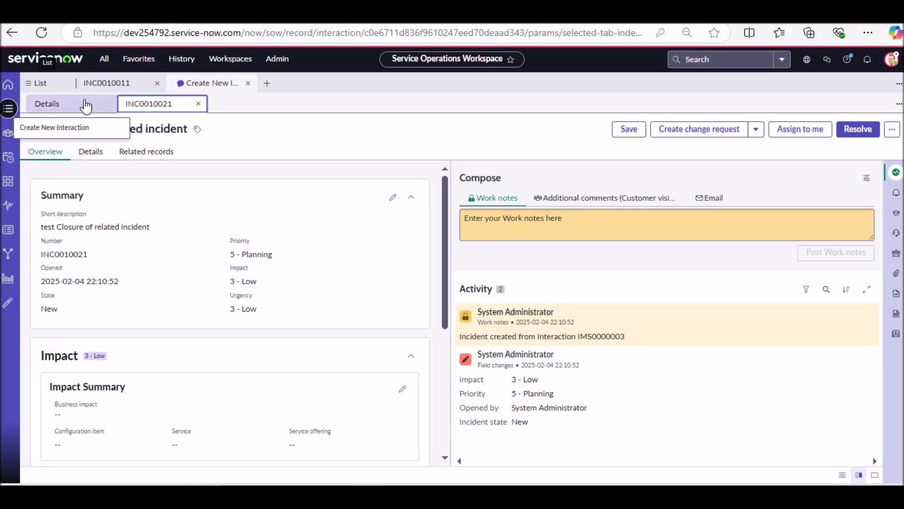
Step: Resolve the related incident with the resolution notes "resolved" and check the details of its parent interaction
{"action": "left_click", "coordinate": [857, 129]}
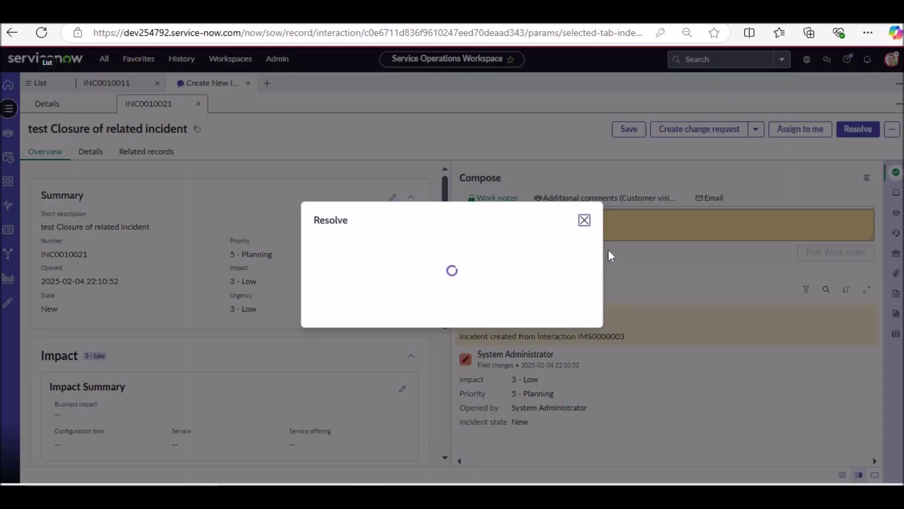
{"action": "type", "text": "resolved"}
{"action": "left_click", "coordinate": [562, 324]}
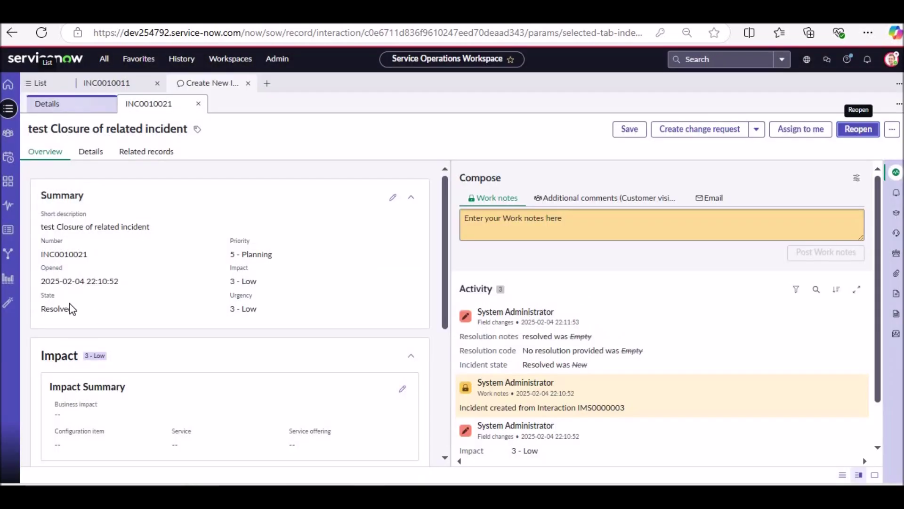
{"action": "left_click", "coordinate": [71, 107]}
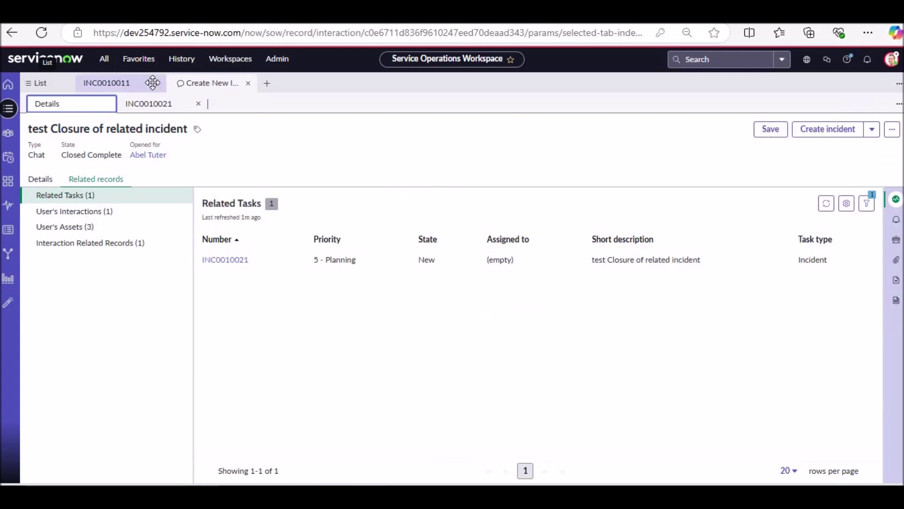
{"action": "left_click", "coordinate": [47, 179]}
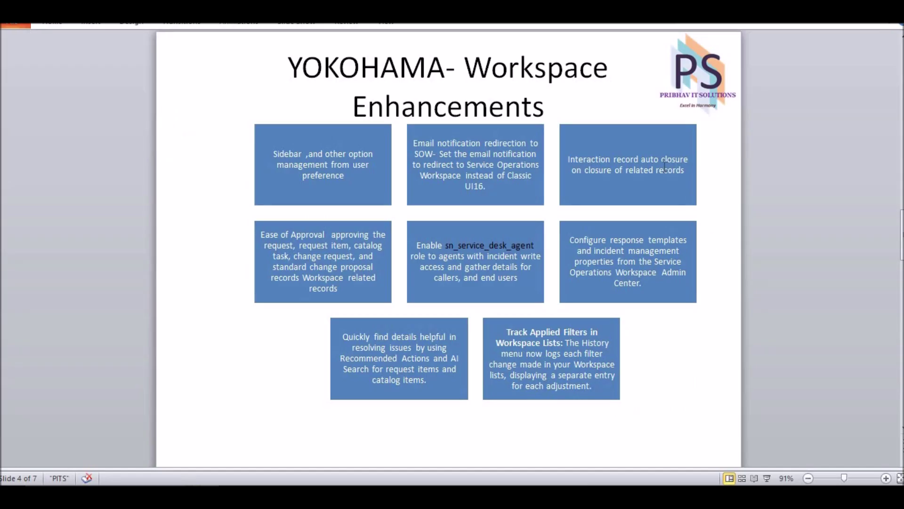
Step: Switch to the PowerPoint slide to review the interaction auto closure box, and return to the related incident in ServiceNow
{"action": "left_click", "coordinate": [534, 132]}
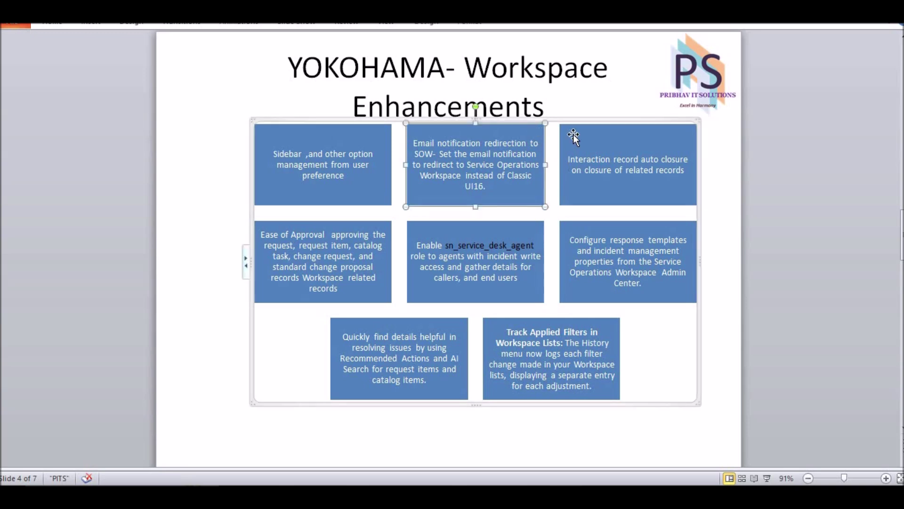
{"action": "left_click", "coordinate": [616, 130]}
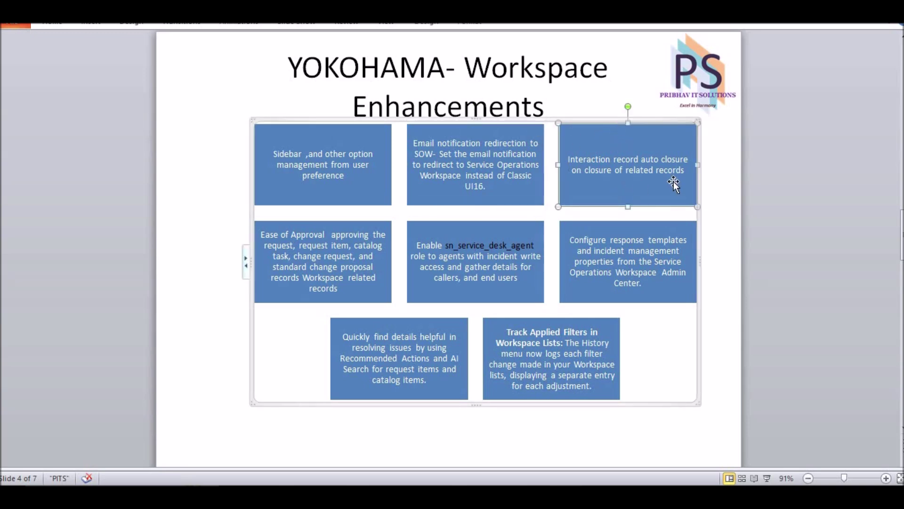
{"action": "left_click", "coordinate": [367, 297]}
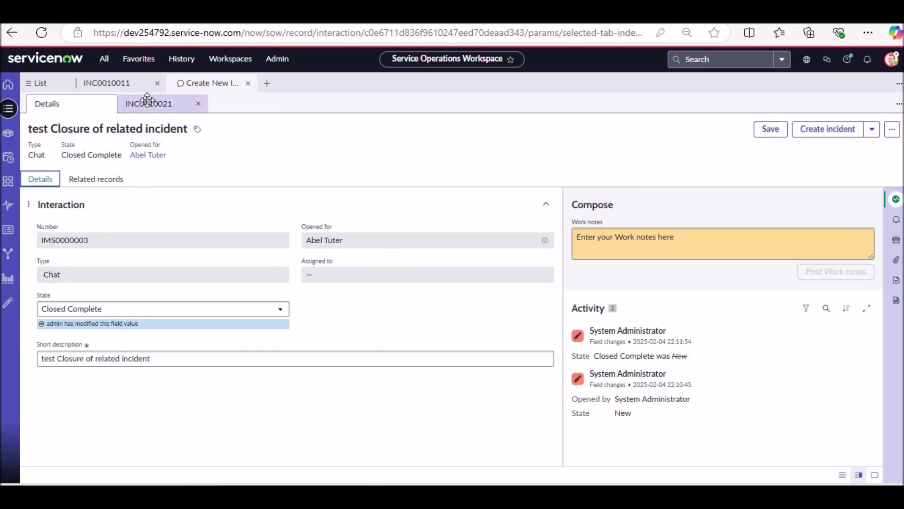
{"action": "left_click", "coordinate": [142, 103]}
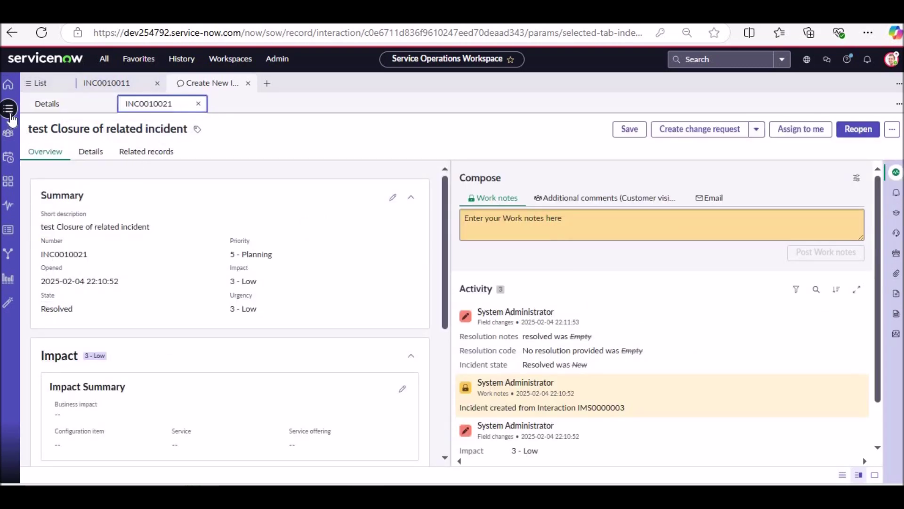
Step: Open the "Upgrade the os" change from the list of open changes and show the approvers among its related records
{"action": "left_click", "coordinate": [33, 85]}
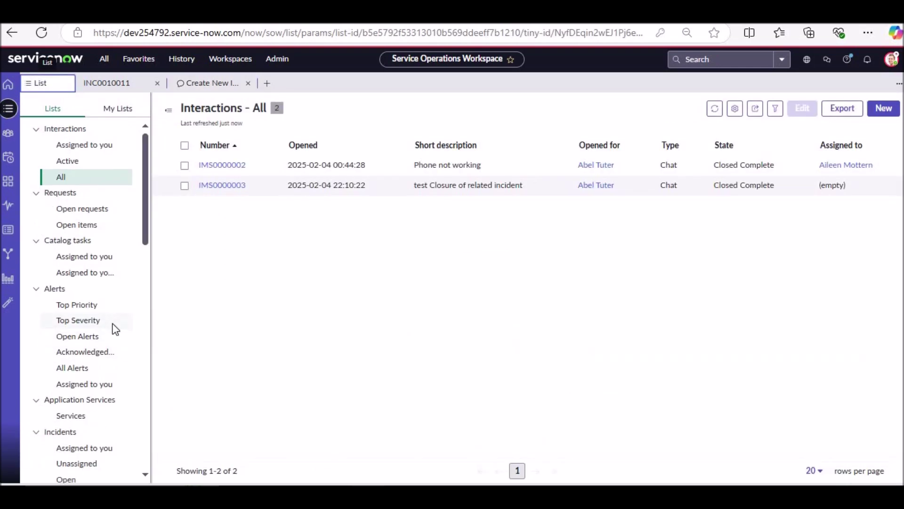
{"action": "scroll", "coordinate": [116, 329], "scroll_direction": "down", "scroll_amount": 5}
{"action": "scroll", "coordinate": [116, 329], "scroll_direction": "down", "scroll_amount": 4}
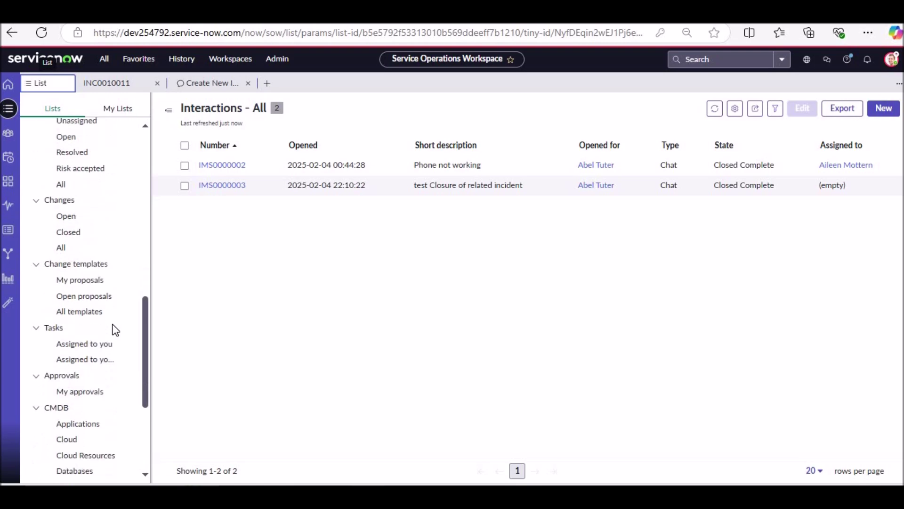
{"action": "left_click", "coordinate": [85, 296]}
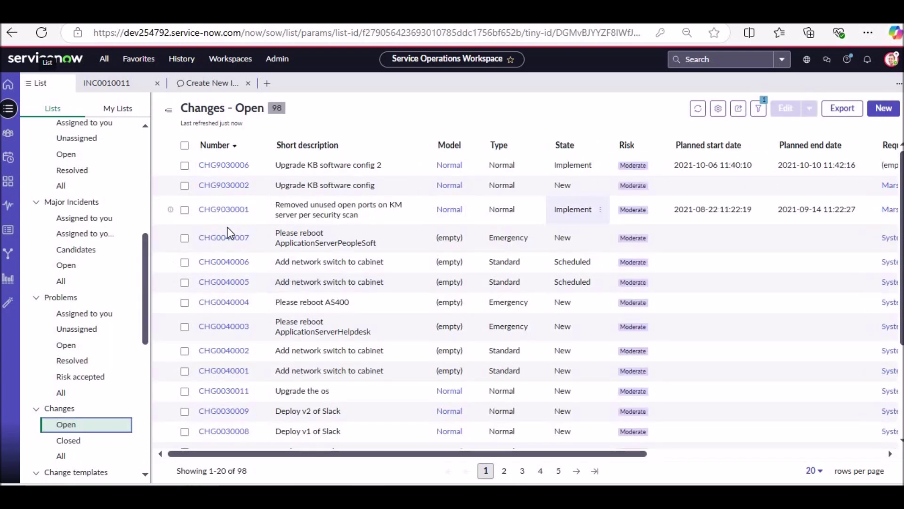
{"action": "left_click", "coordinate": [224, 390]}
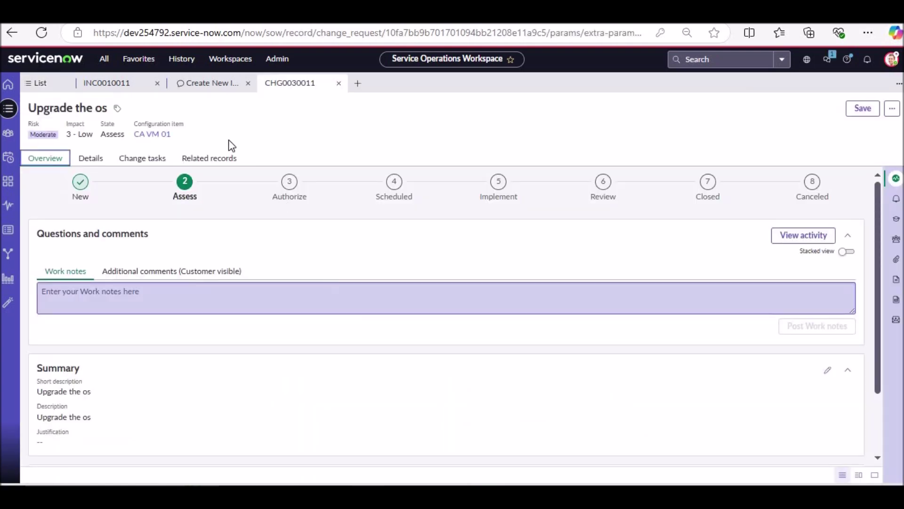
{"action": "left_click", "coordinate": [210, 164]}
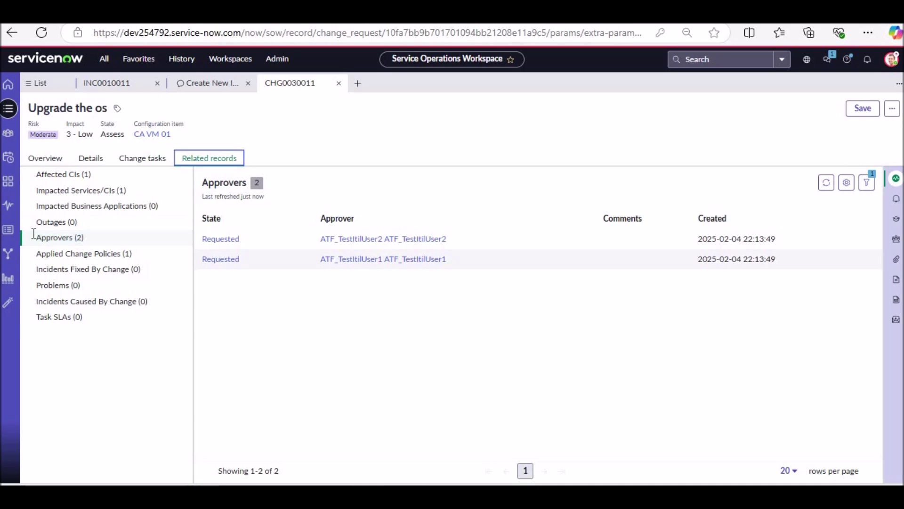
{"action": "left_click", "coordinate": [53, 239]}
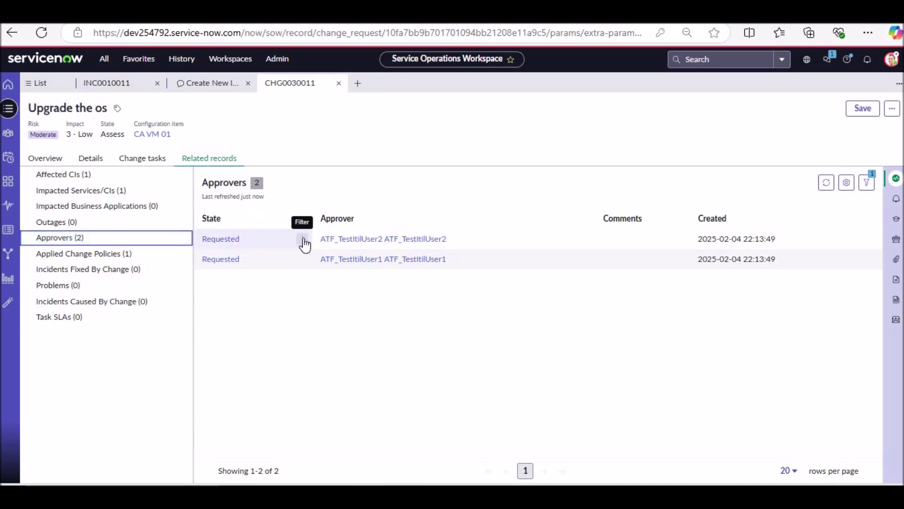
Step: Set the approval state of the first approver of the "Upgrade the os" change to Approved directly in the list
{"action": "double_click", "coordinate": [280, 239]}
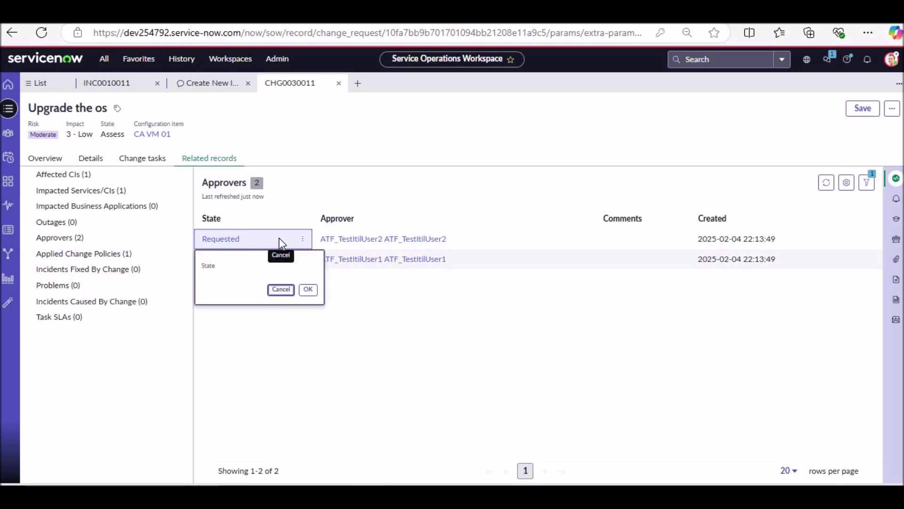
{"action": "left_click", "coordinate": [253, 281]}
{"action": "left_click", "coordinate": [223, 327]}
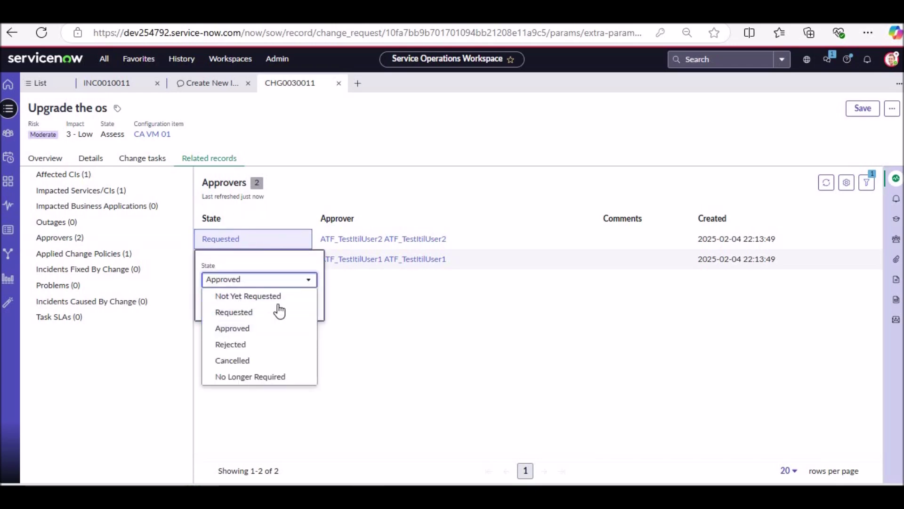
{"action": "left_click", "coordinate": [308, 305]}
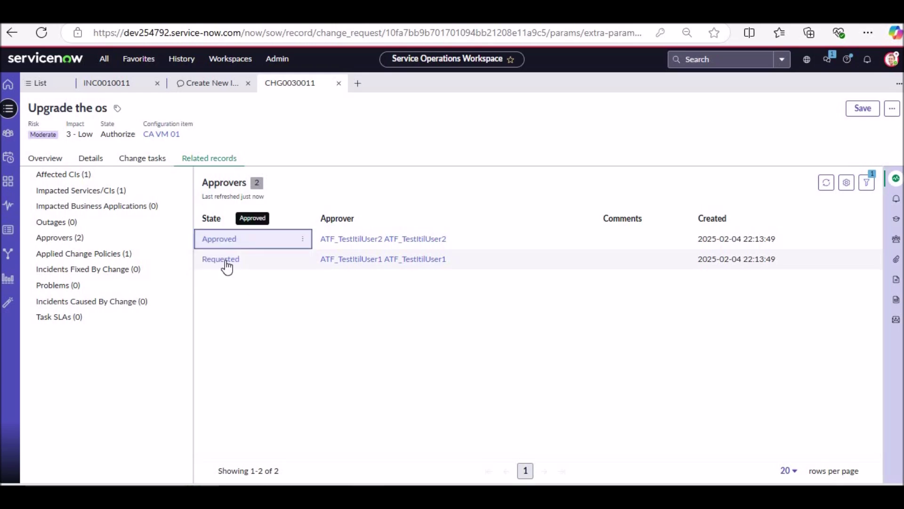
Step: Switch to the PowerPoint slide to review the sn_service_desk_agent role box, and return to the related incident in ServiceNow
{"action": "left_click", "coordinate": [224, 260]}
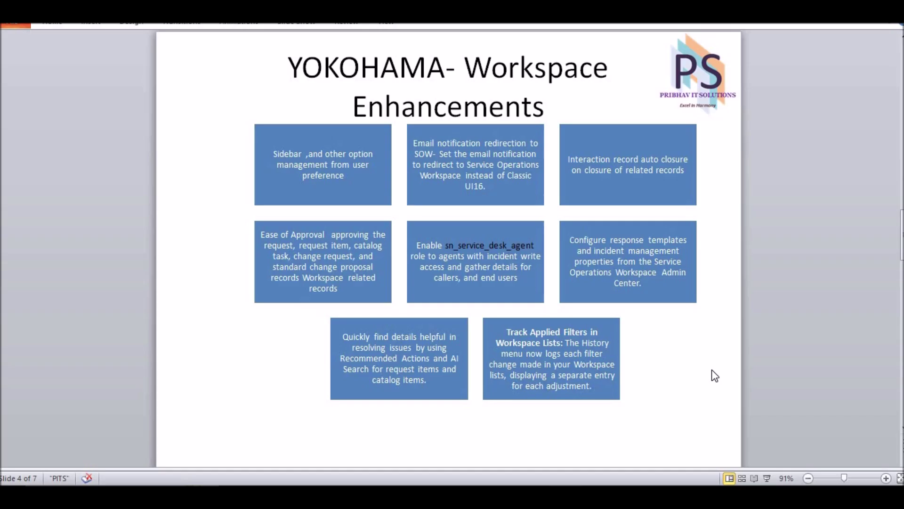
{"action": "left_click", "coordinate": [527, 244]}
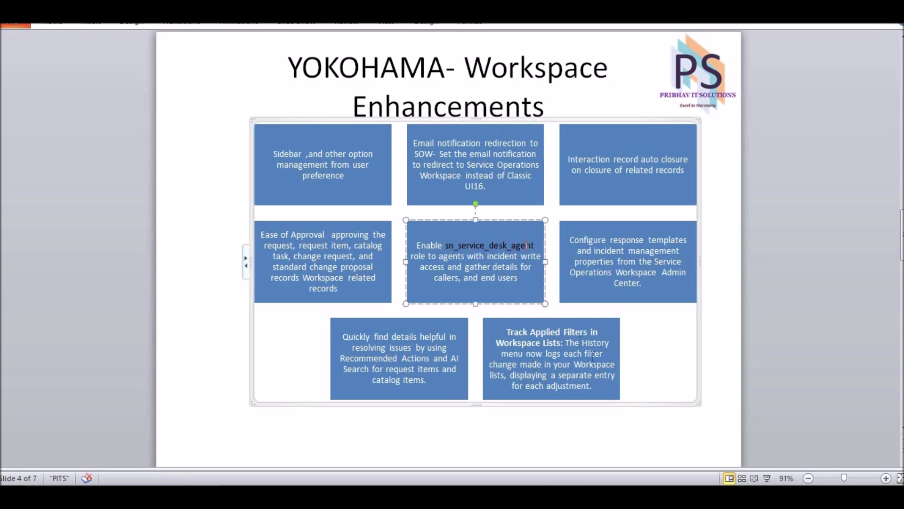
{"action": "left_click", "coordinate": [719, 331]}
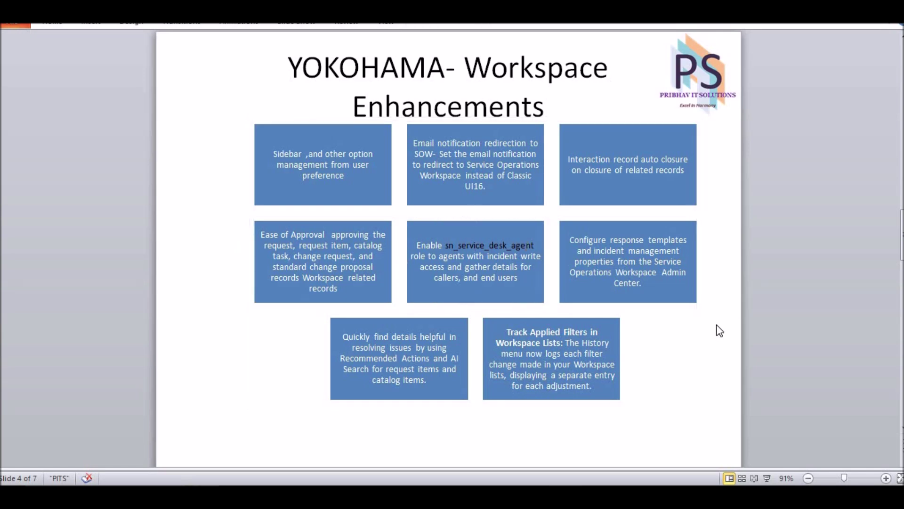
{"action": "key", "text": "alt+Tab"}
{"action": "key", "text": "alt+Tab"}
{"action": "key", "text": "alt+Tab"}
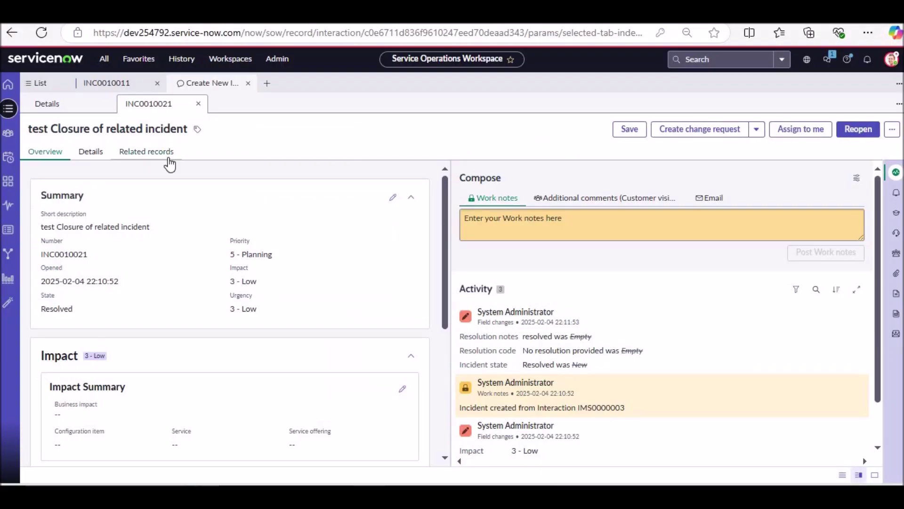
Step: Filter the roles list by names starting with "sn_servi" and open the sn_service_desk_agent role to review its contained roles
{"action": "left_click", "coordinate": [107, 64]}
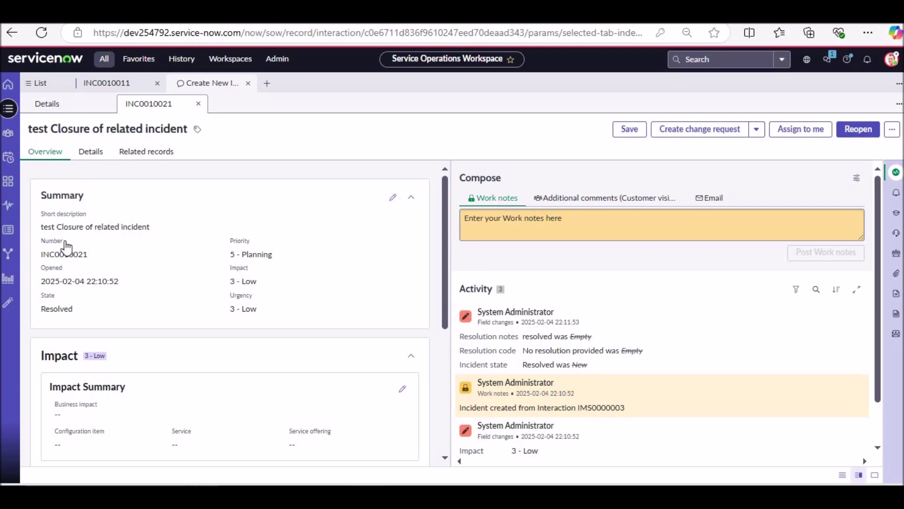
{"action": "left_click", "coordinate": [61, 241]}
{"action": "left_click", "coordinate": [75, 110]}
{"action": "type", "text": "sn_servi"}
{"action": "key", "text": "Return"}
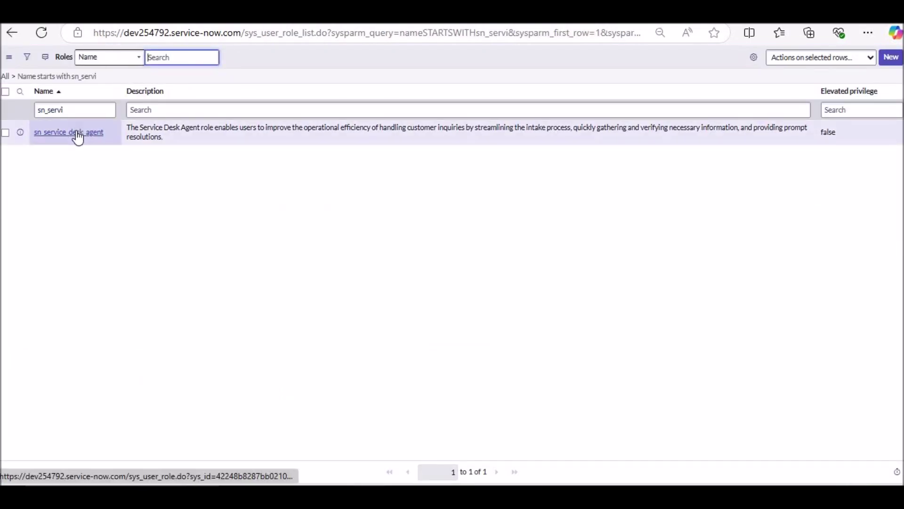
{"action": "left_click", "coordinate": [76, 132]}
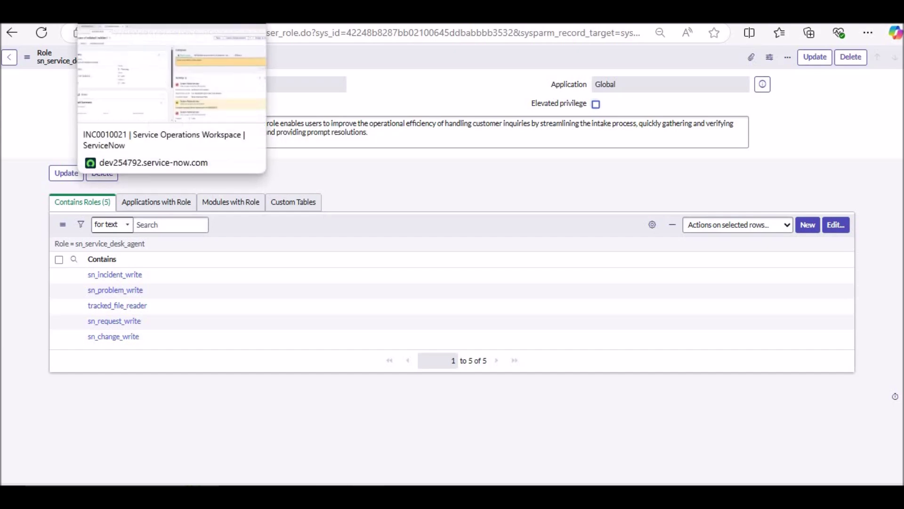
Step: Show the Service desk agent role page of the initial setup in the Service Operations Workspace Admin Center
{"action": "left_click", "coordinate": [124, 13]}
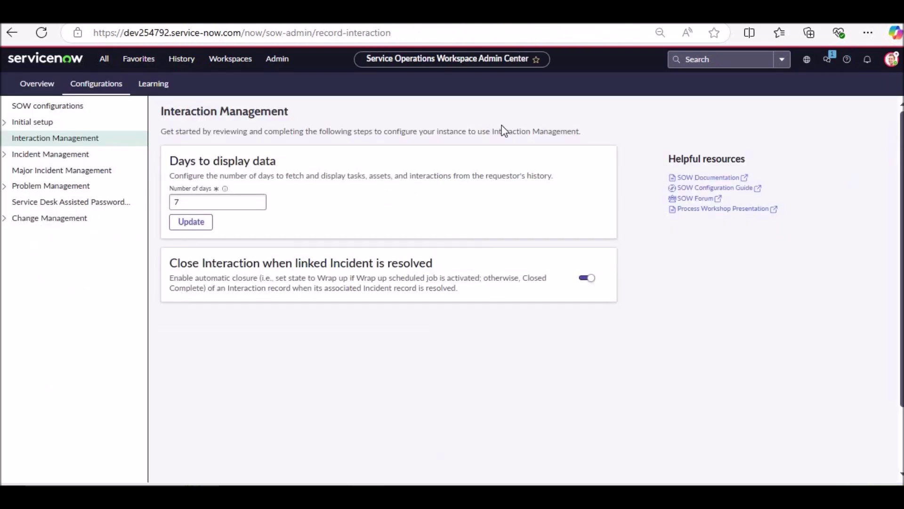
{"action": "left_click", "coordinate": [4, 124]}
{"action": "left_click", "coordinate": [56, 186]}
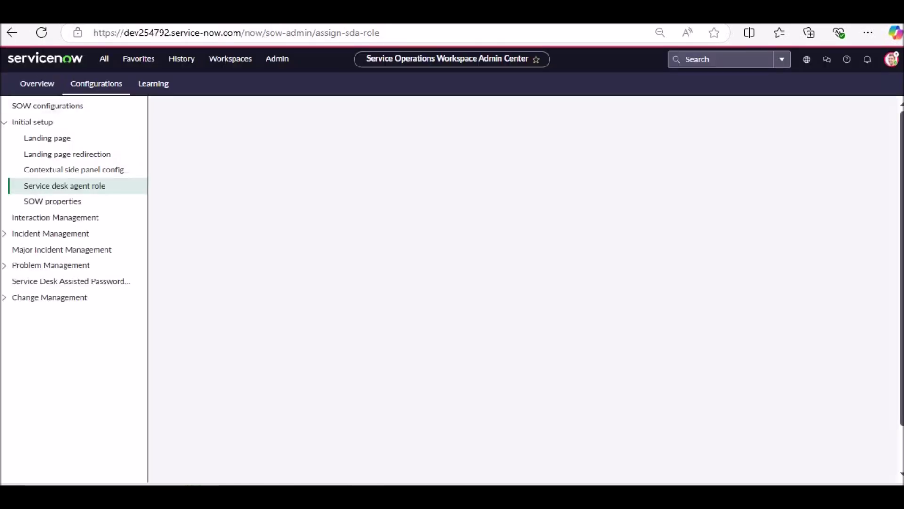
Step: Return to the related incident and turn on "Show the sidebar" in the workspace preferences
{"action": "left_click", "coordinate": [113, 14]}
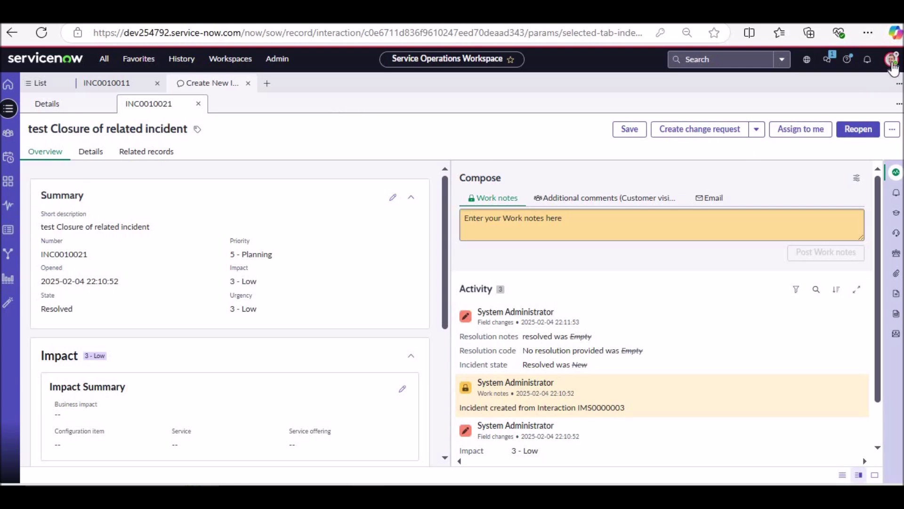
{"action": "left_click", "coordinate": [891, 60]}
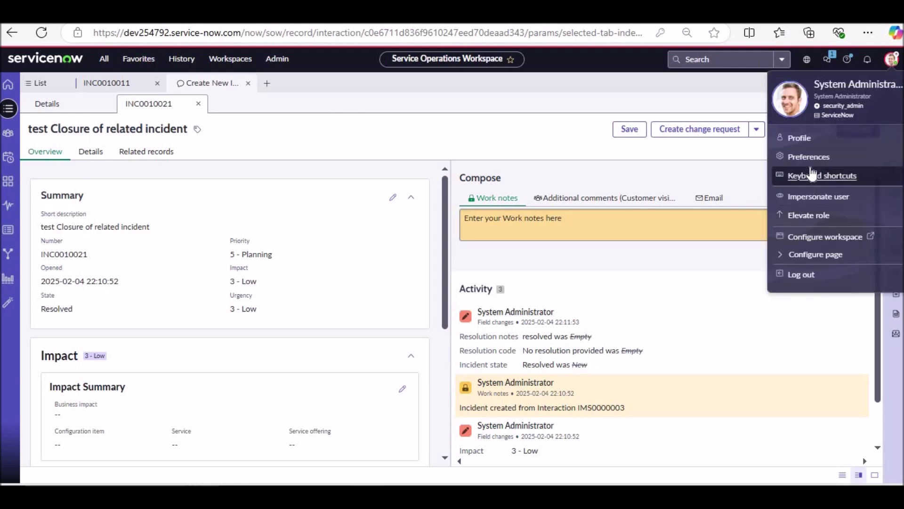
{"action": "left_click", "coordinate": [813, 162]}
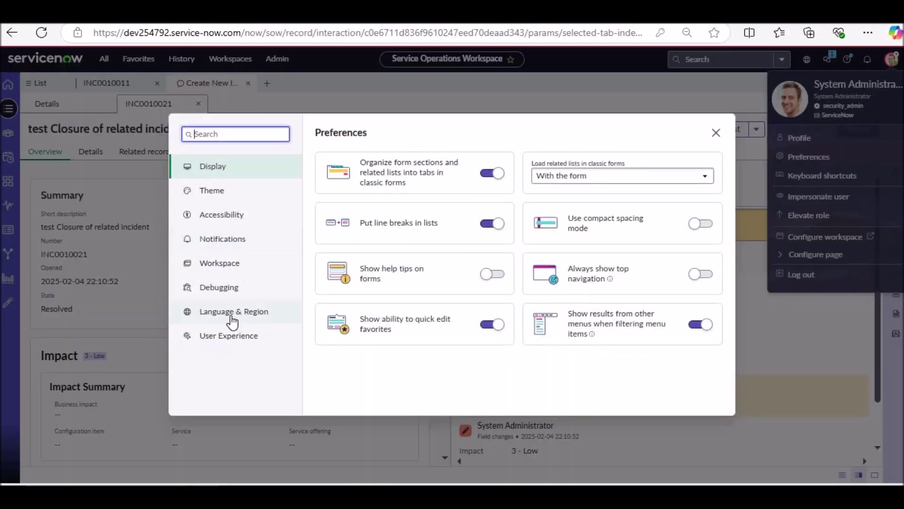
{"action": "left_click", "coordinate": [235, 266]}
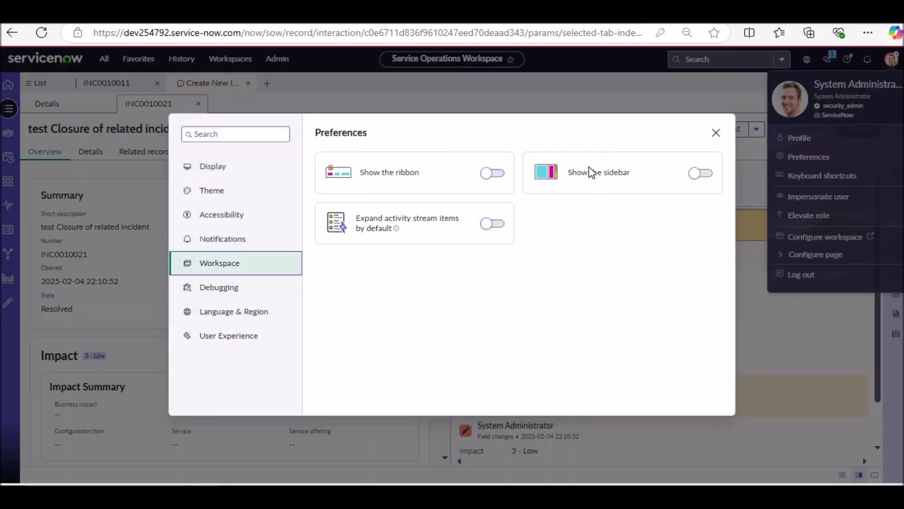
{"action": "left_click", "coordinate": [709, 175]}
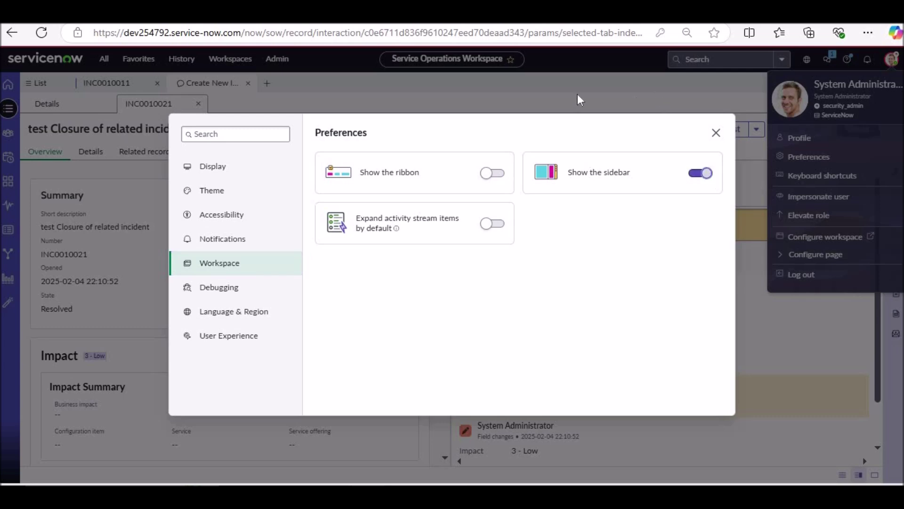
{"action": "left_click", "coordinate": [716, 133]}
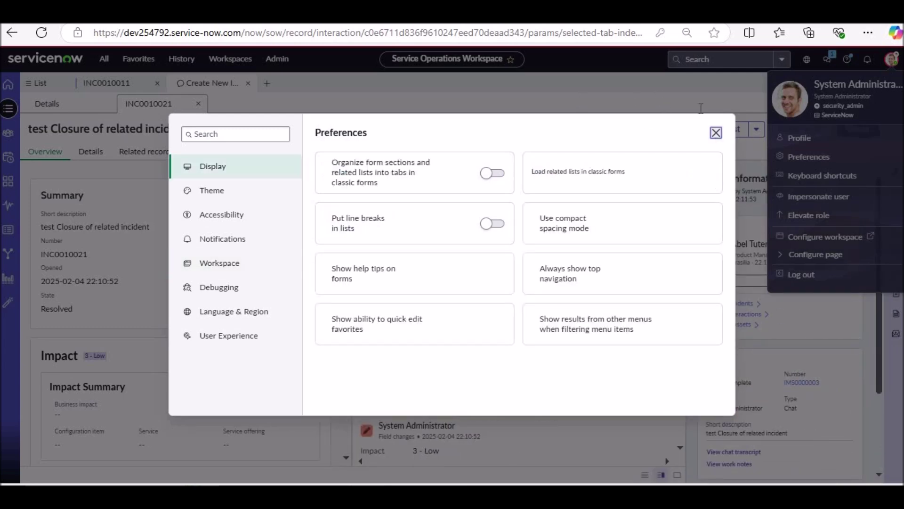
Step: Check the PowerPoint slide on workspace enhancements and show the templates in the contextual side panel of the related incident
{"action": "left_click", "coordinate": [729, 254]}
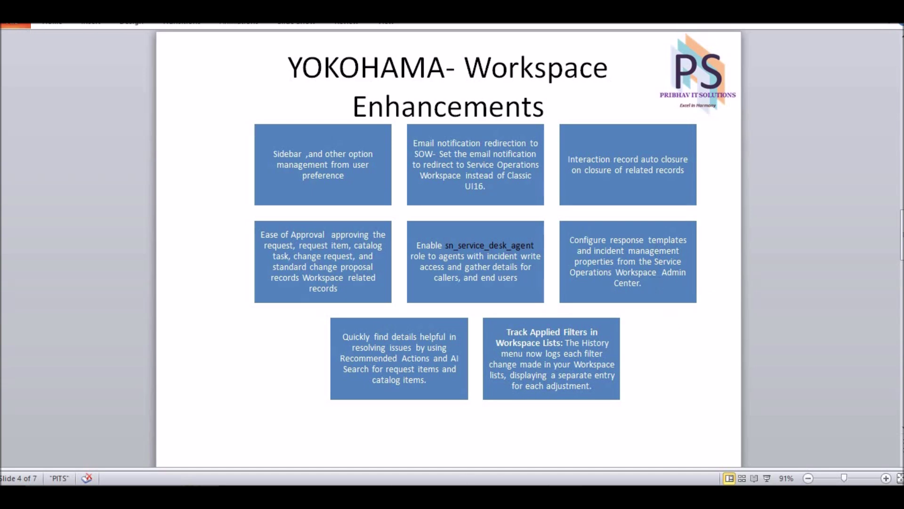
{"action": "left_click", "coordinate": [340, 453]}
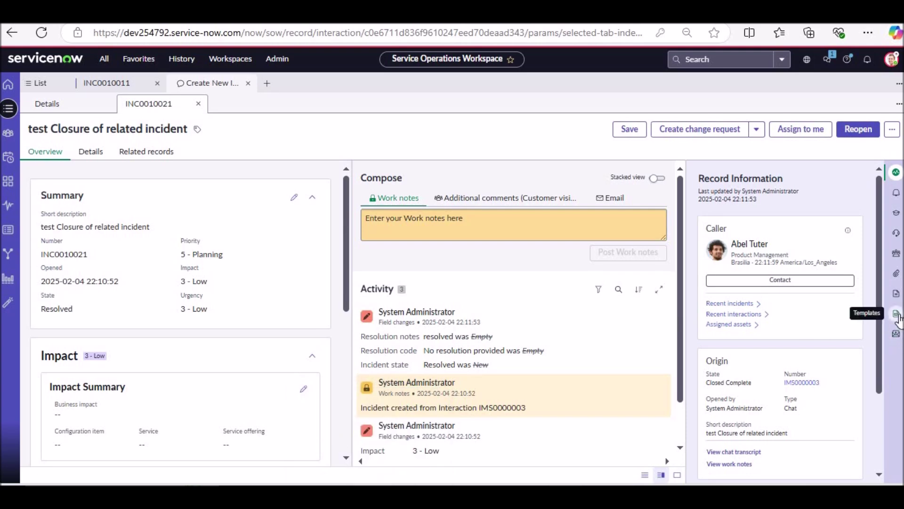
{"action": "left_click", "coordinate": [897, 314]}
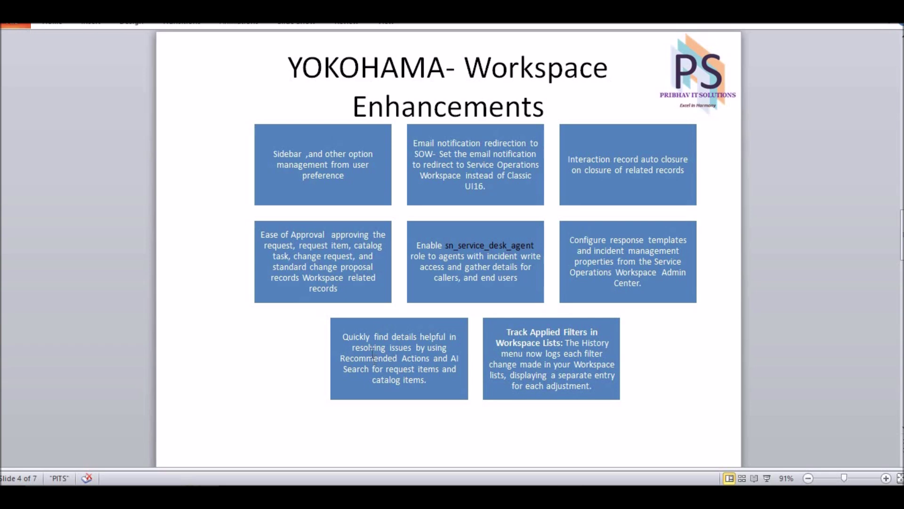
Step: Review the Recommended Actions and AI Search box on the PowerPoint slide, and return to the workspace lists in ServiceNow
{"action": "double_click", "coordinate": [407, 355]}
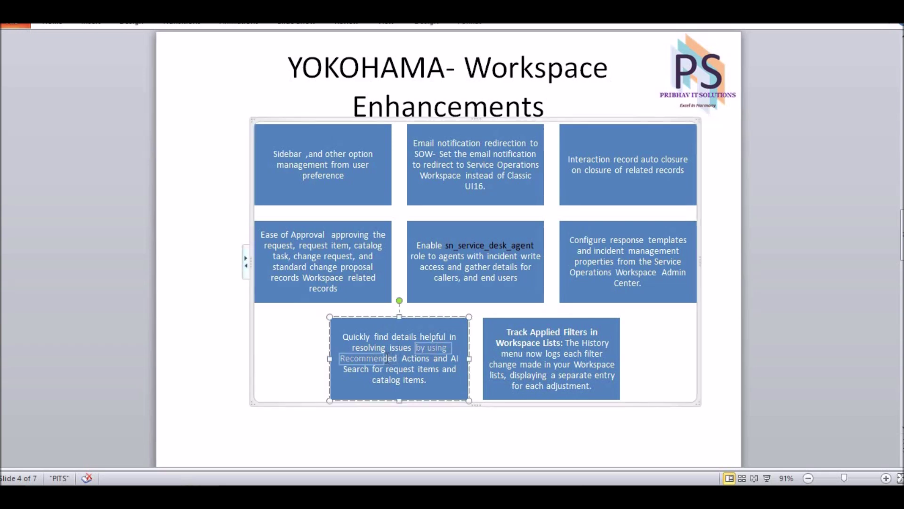
{"action": "left_click", "coordinate": [514, 417]}
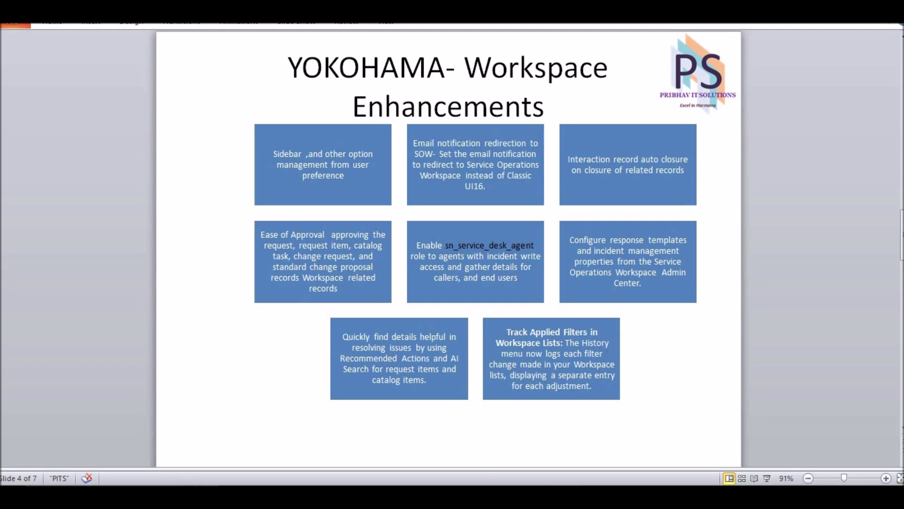
{"action": "key", "text": "alt+Tab"}
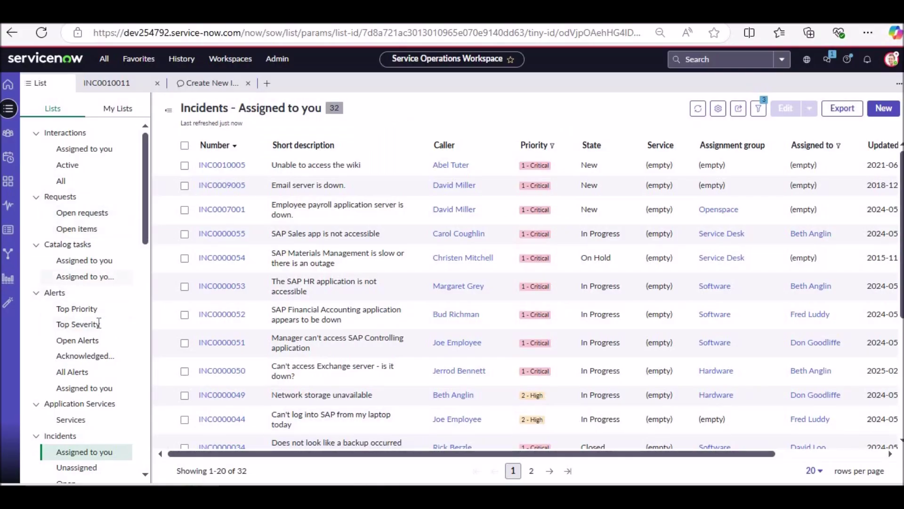
Step: Show the list of all problems and start an advanced filter with the condition Active is true
{"action": "left_click", "coordinate": [70, 318]}
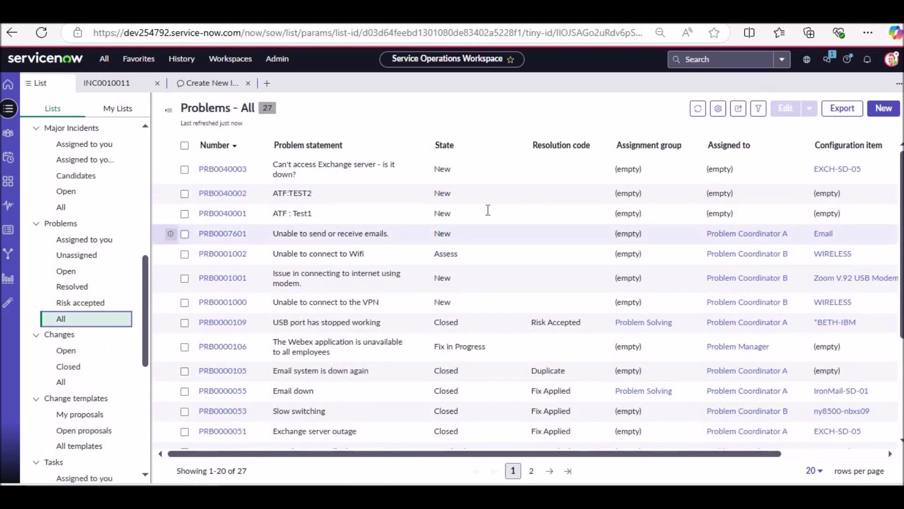
{"action": "left_click", "coordinate": [759, 113]}
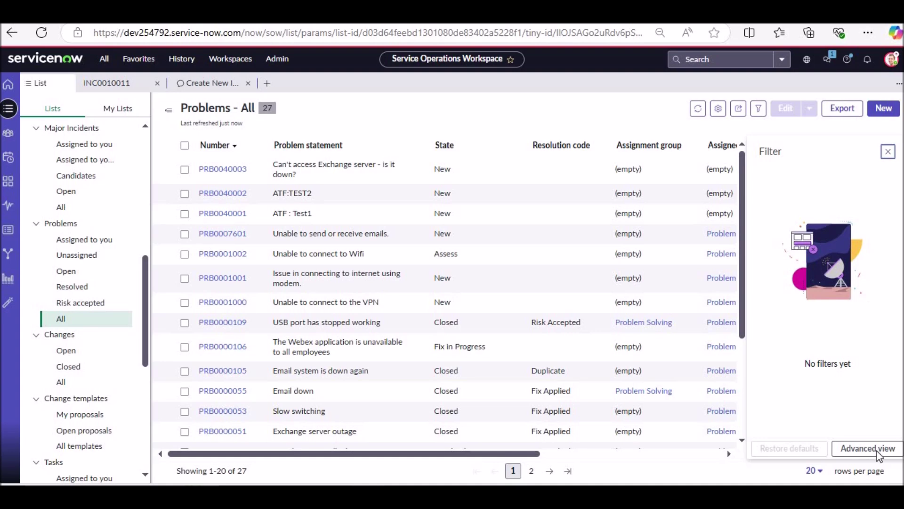
{"action": "left_click", "coordinate": [876, 449]}
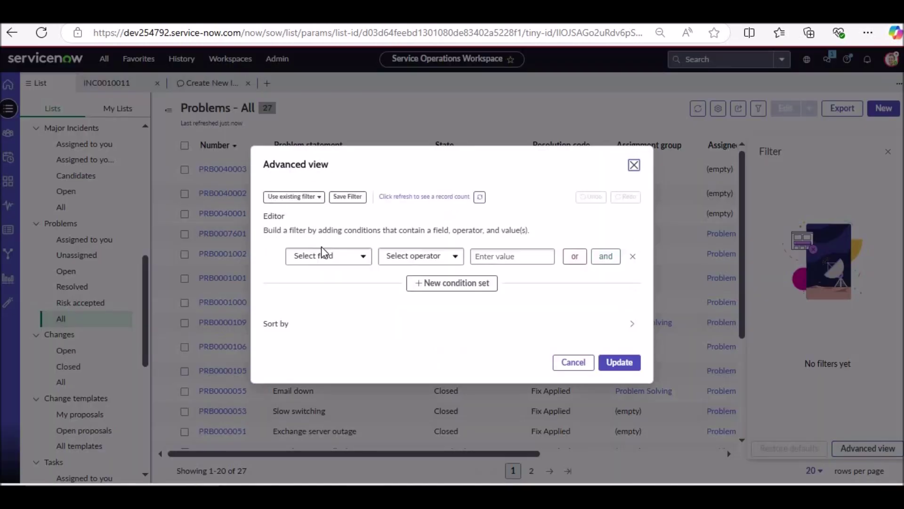
{"action": "left_click", "coordinate": [331, 260]}
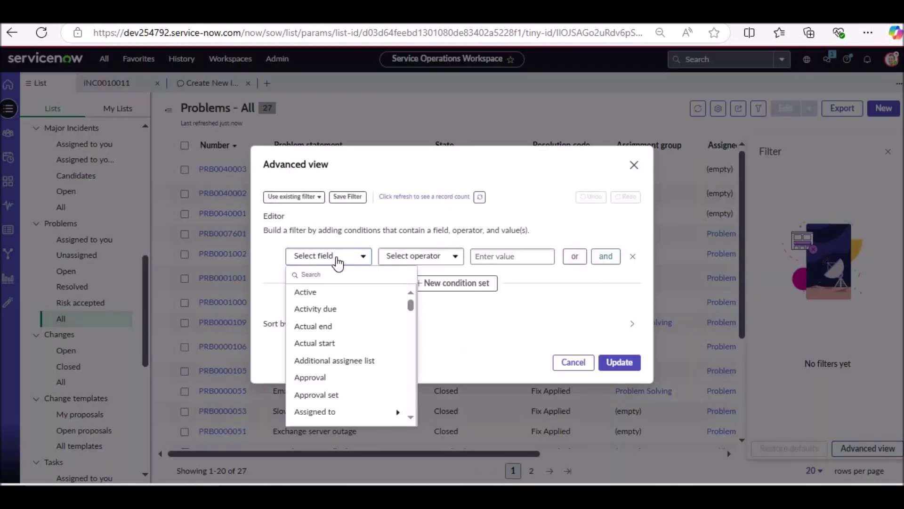
{"action": "left_click", "coordinate": [318, 294]}
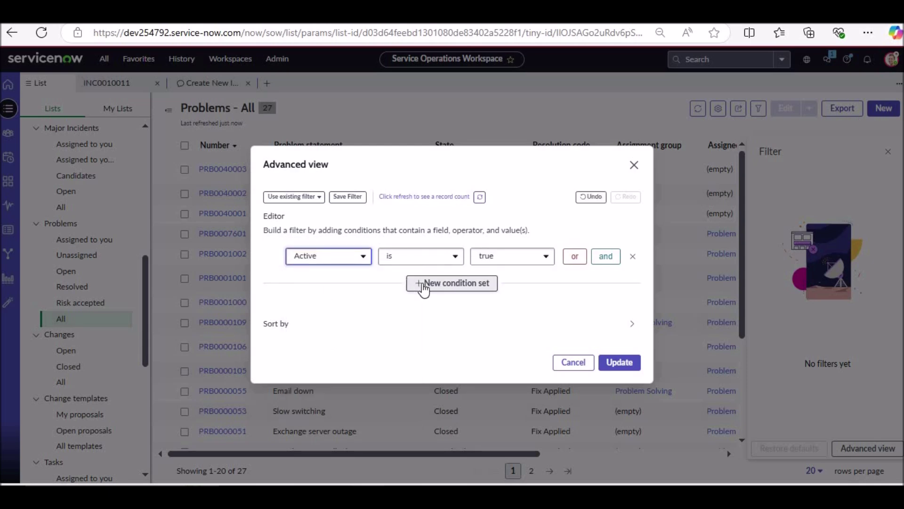
Step: Add the condition Priority is 1 - Critical to the problem filter and apply the filter to the list
{"action": "left_click", "coordinate": [605, 256]}
{"action": "left_click", "coordinate": [352, 280]}
{"action": "type", "text": "prio"}
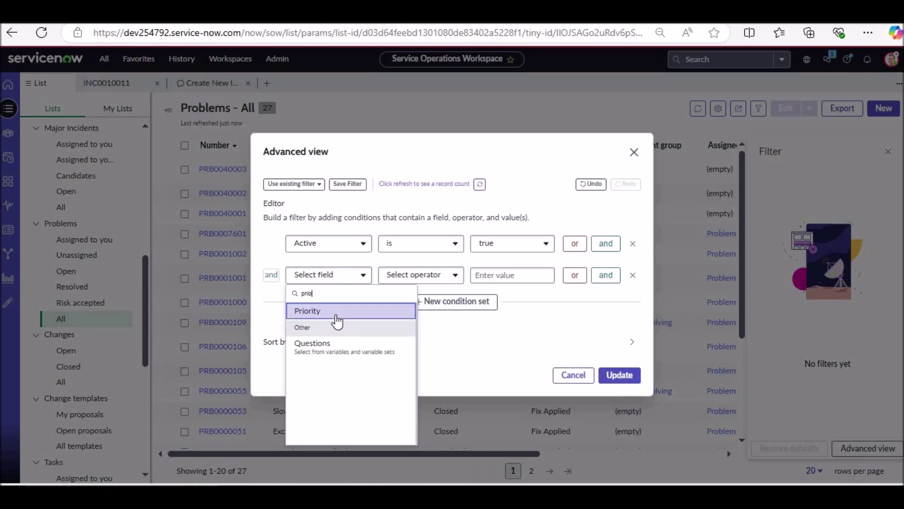
{"action": "left_click", "coordinate": [337, 312]}
{"action": "left_click", "coordinate": [490, 278]}
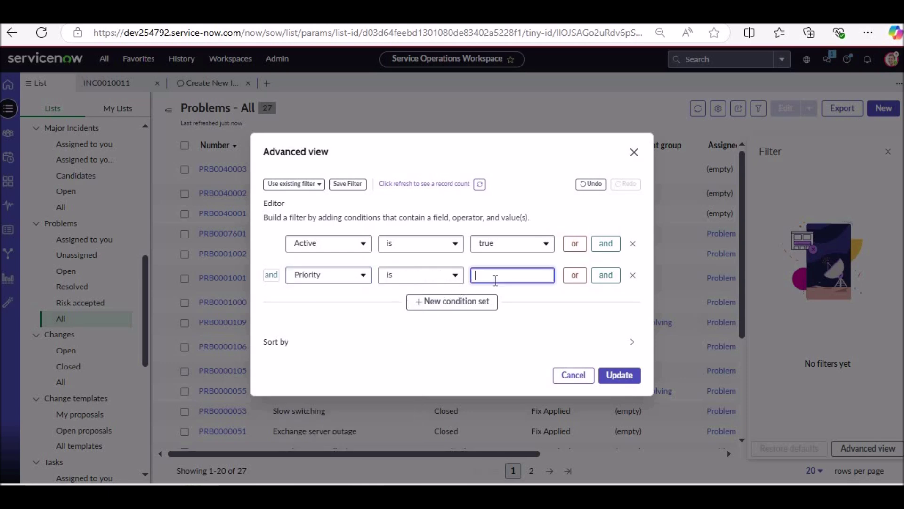
{"action": "left_click", "coordinate": [494, 318]}
{"action": "left_click", "coordinate": [617, 375]}
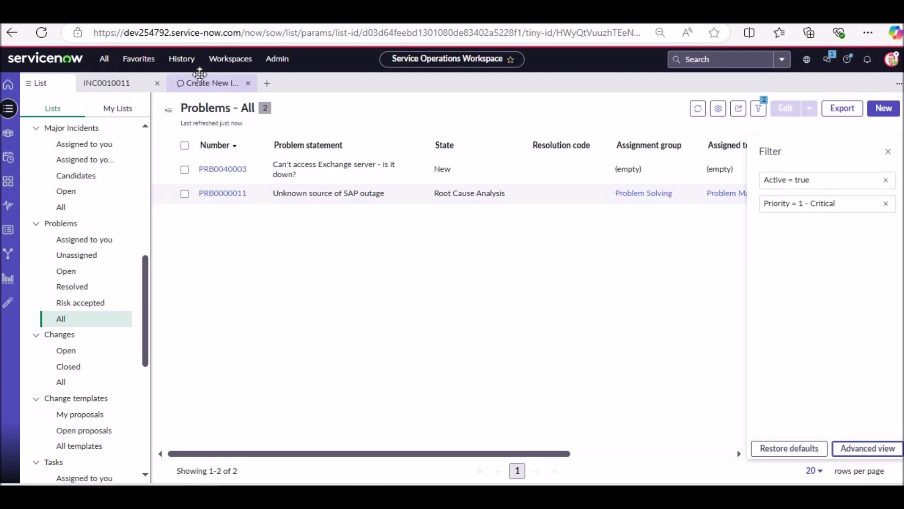
Step: Reopen logged list filters from the navigation history, including the incidents entry with Major incident state = Accepted
{"action": "left_click", "coordinate": [187, 60]}
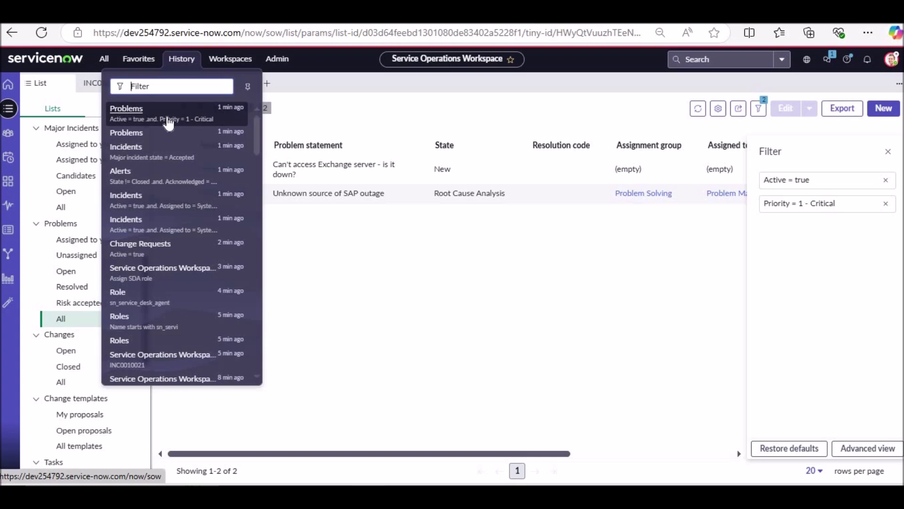
{"action": "left_click", "coordinate": [141, 115]}
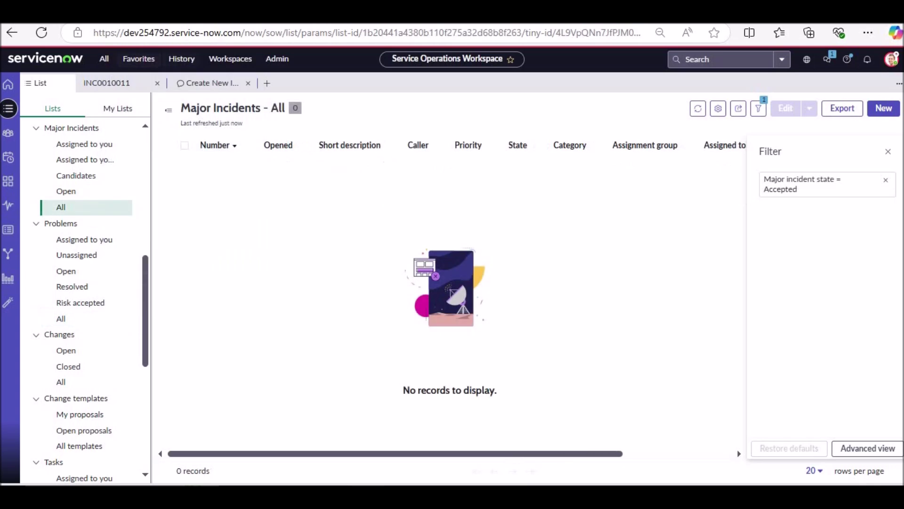
{"action": "left_click", "coordinate": [230, 59]}
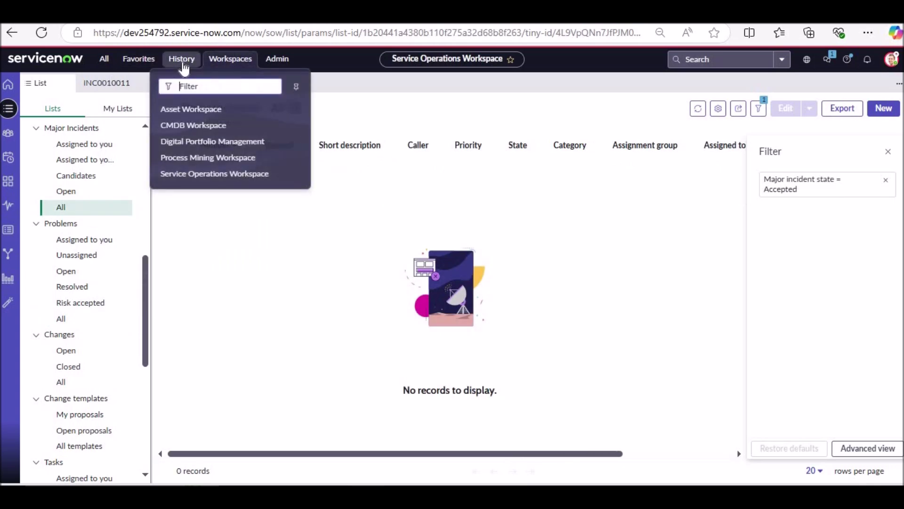
{"action": "left_click", "coordinate": [183, 60]}
{"action": "left_click", "coordinate": [169, 208]}
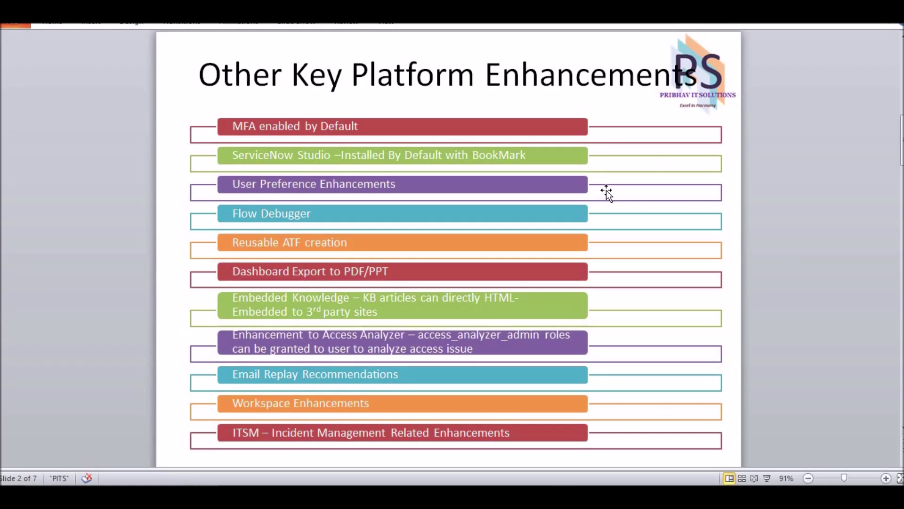
Step: Go to the Incident Management Enhancements slide in PowerPoint and review the "New Role for Tier 1 Agents" item
{"action": "left_click", "coordinate": [541, 437]}
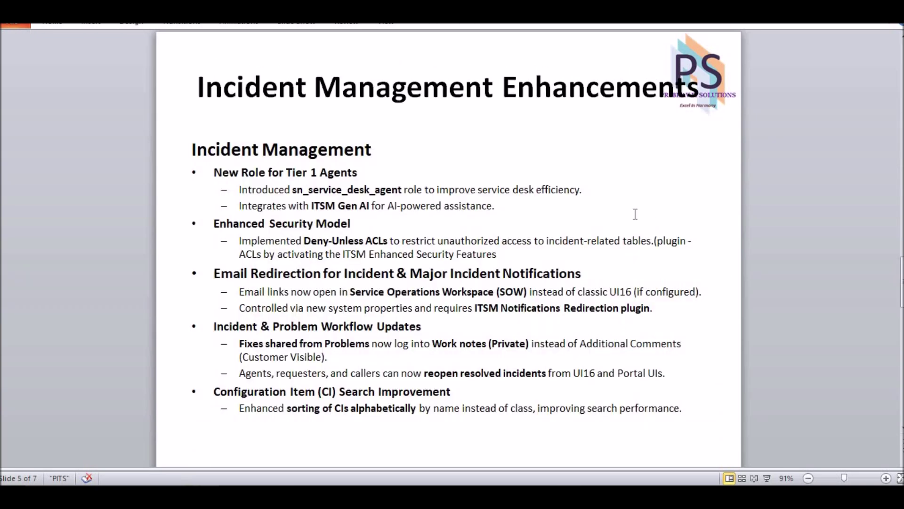
{"action": "left_click", "coordinate": [426, 177]}
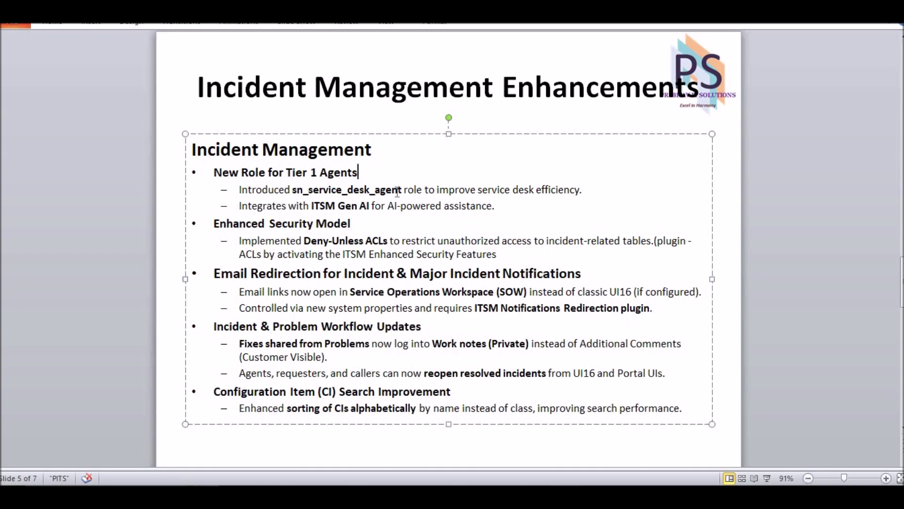
Step: Review the slide's sn_service_desk_agent role and ITSM Gen AI points, then the Enhanced Security Model item on Deny-Unless ACLs
{"action": "left_click_drag", "start_coordinate": [402, 189], "coordinate": [300, 194]}
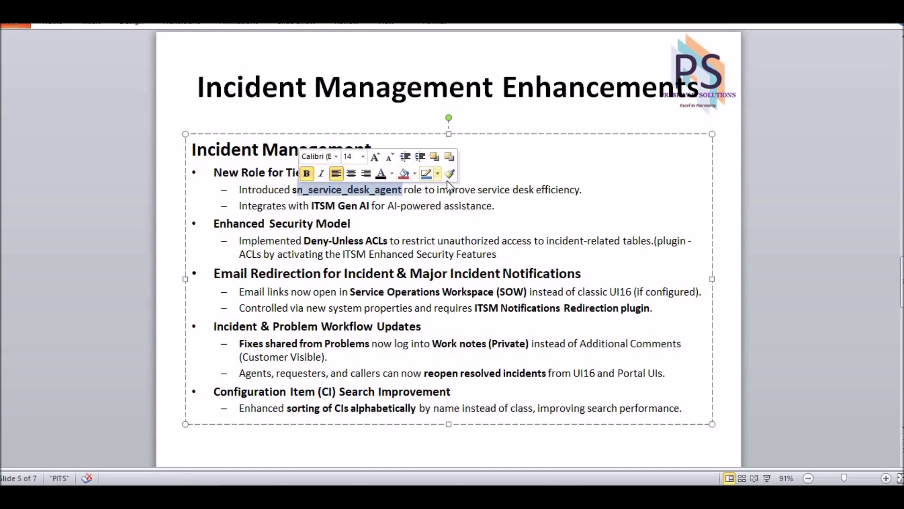
{"action": "left_click", "coordinate": [504, 190]}
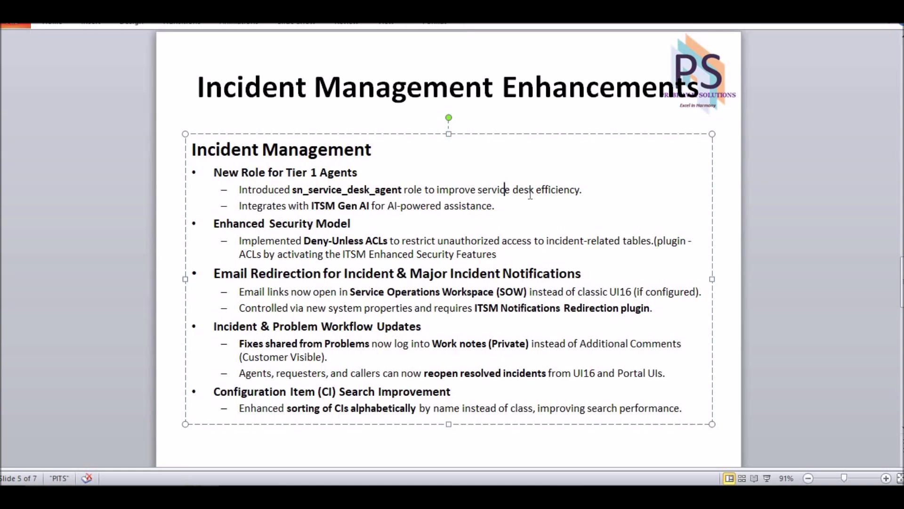
{"action": "left_click", "coordinate": [374, 206]}
{"action": "double_click", "coordinate": [456, 208]}
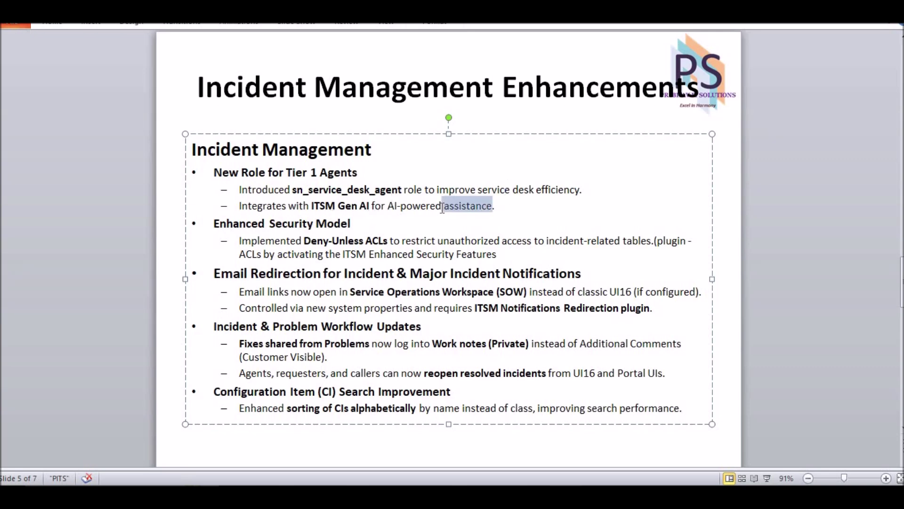
{"action": "left_click", "coordinate": [384, 228]}
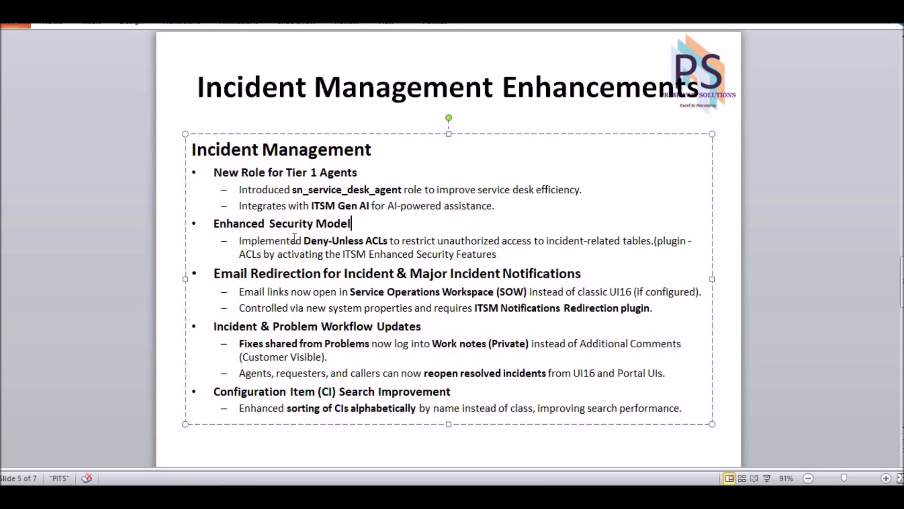
{"action": "left_click", "coordinate": [389, 241]}
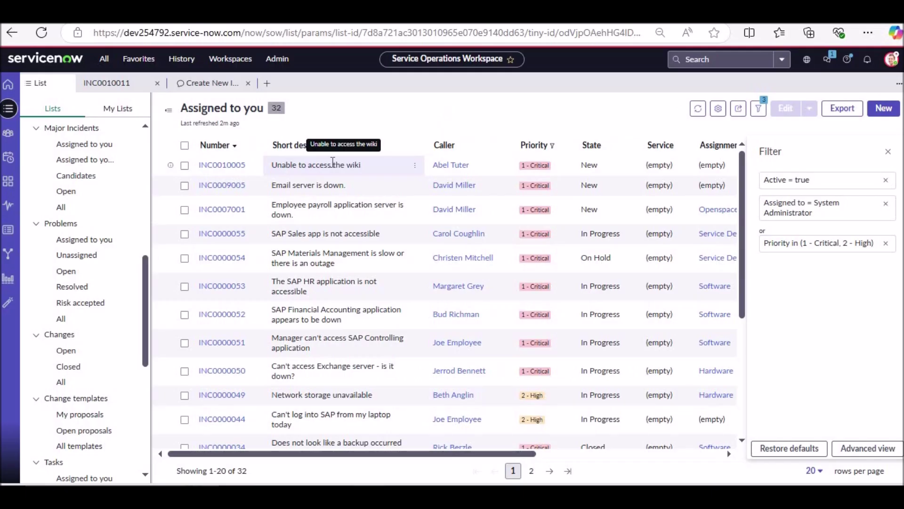
Step: Switch to ServiceNow in the browser and check that the security_admin role is elevated, without changing it
{"action": "left_click", "coordinate": [891, 58]}
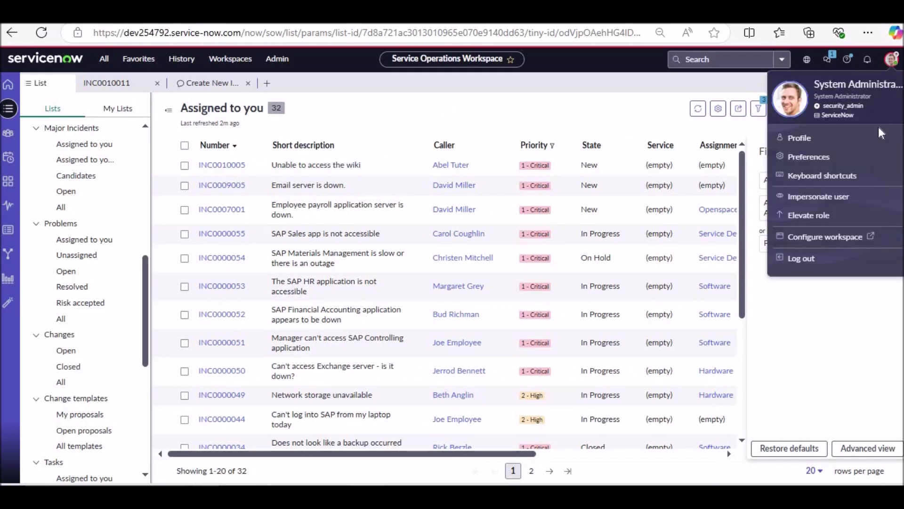
{"action": "left_click", "coordinate": [809, 216]}
{"action": "left_click", "coordinate": [569, 322]}
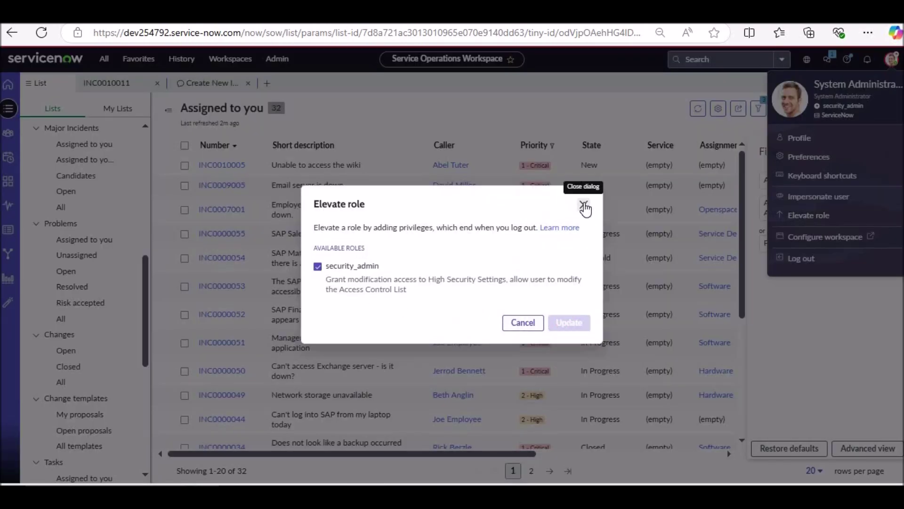
{"action": "left_click", "coordinate": [584, 205]}
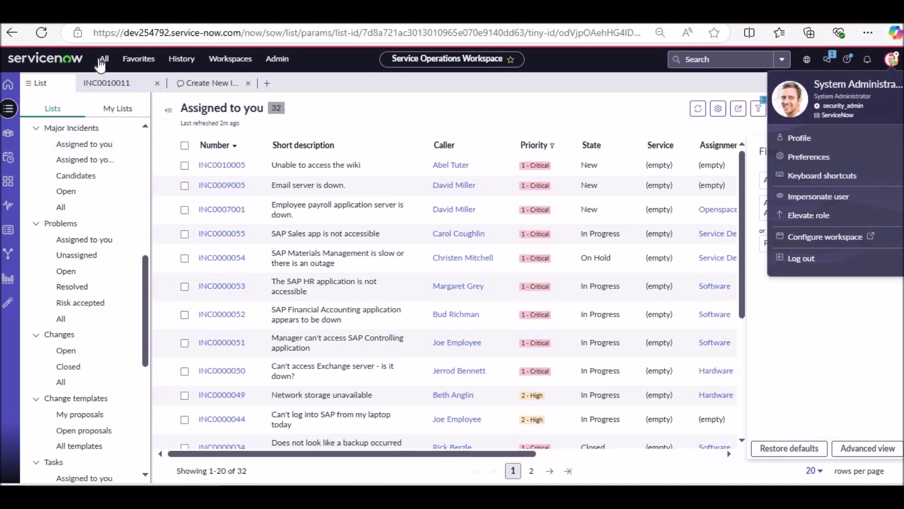
Step: Find Access Control (ACL) in the navigator and start a new access control record
{"action": "left_click", "coordinate": [104, 58]}
{"action": "type", "text": "access con"}
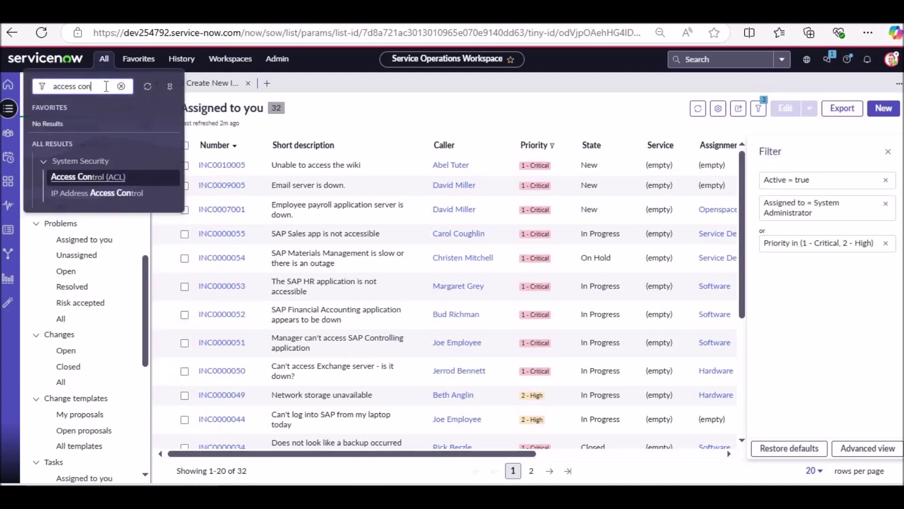
{"action": "left_click", "coordinate": [88, 176]}
{"action": "left_click", "coordinate": [891, 84]}
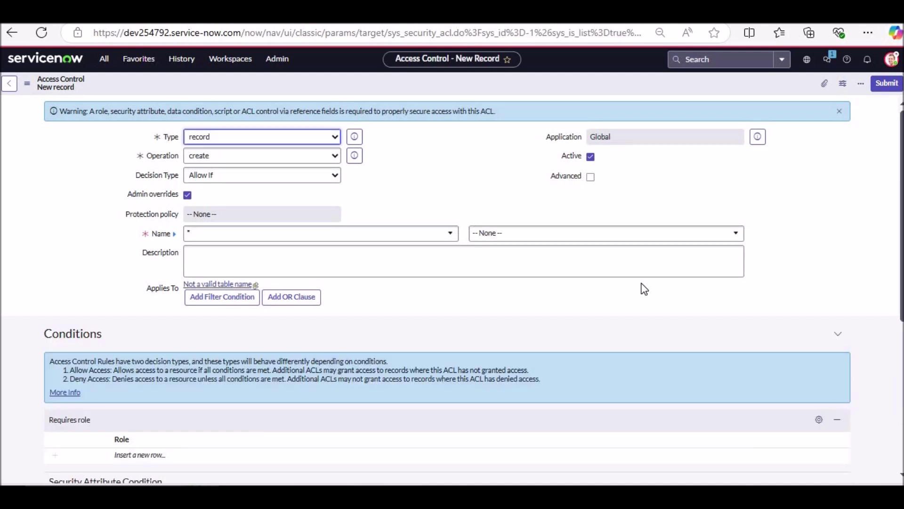
Step: Set the rule's decision type to Deny Unless and its name to Incident [incident] with * as the field
{"action": "left_click", "coordinate": [264, 179]}
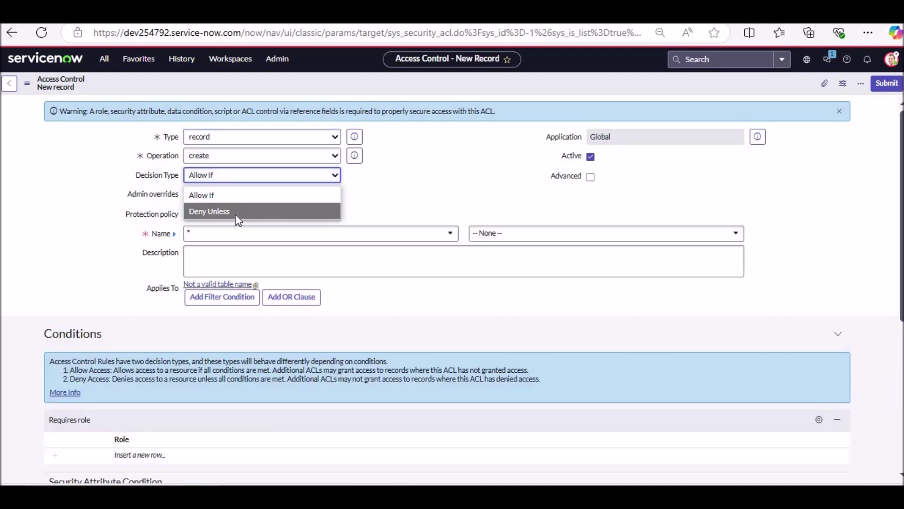
{"action": "left_click", "coordinate": [234, 211]}
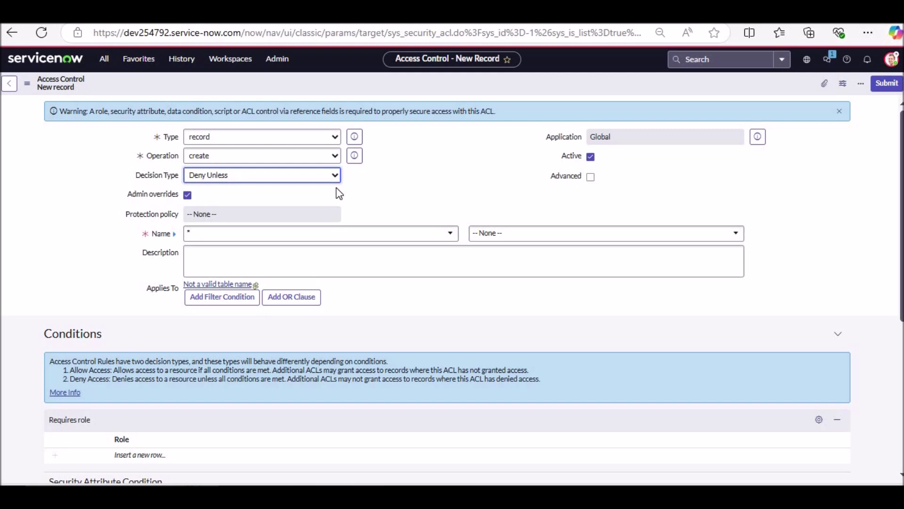
{"action": "left_click", "coordinate": [390, 192]}
{"action": "scroll", "coordinate": [382, 181], "scroll_direction": "down", "scroll_amount": 2}
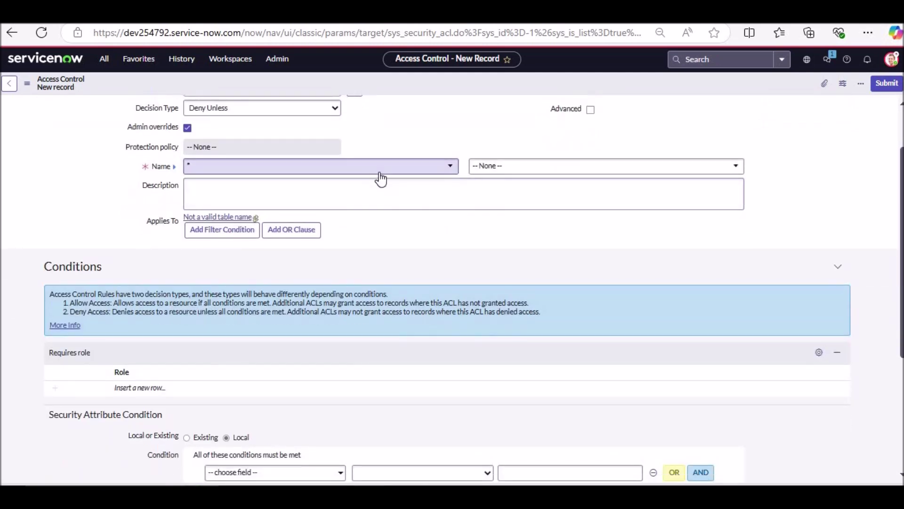
{"action": "scroll", "coordinate": [381, 179], "scroll_direction": "up", "scroll_amount": 2}
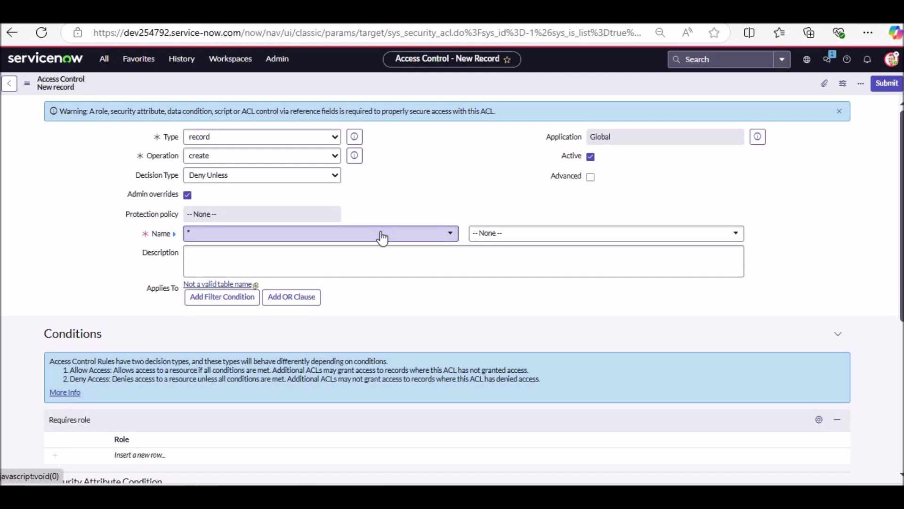
{"action": "left_click", "coordinate": [383, 233]}
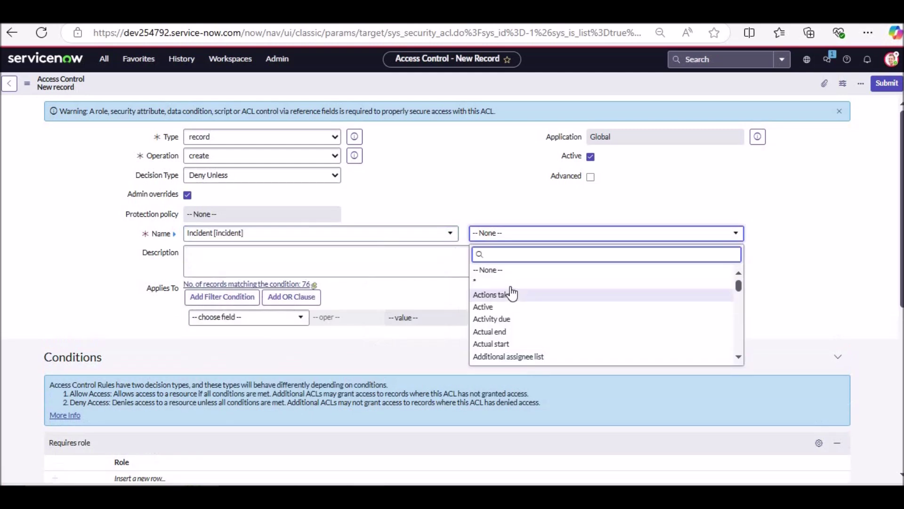
{"action": "left_click", "coordinate": [524, 273]}
Step: Add itil as a required role for the access control rule
{"action": "scroll", "coordinate": [752, 269], "scroll_direction": "down", "scroll_amount": 4}
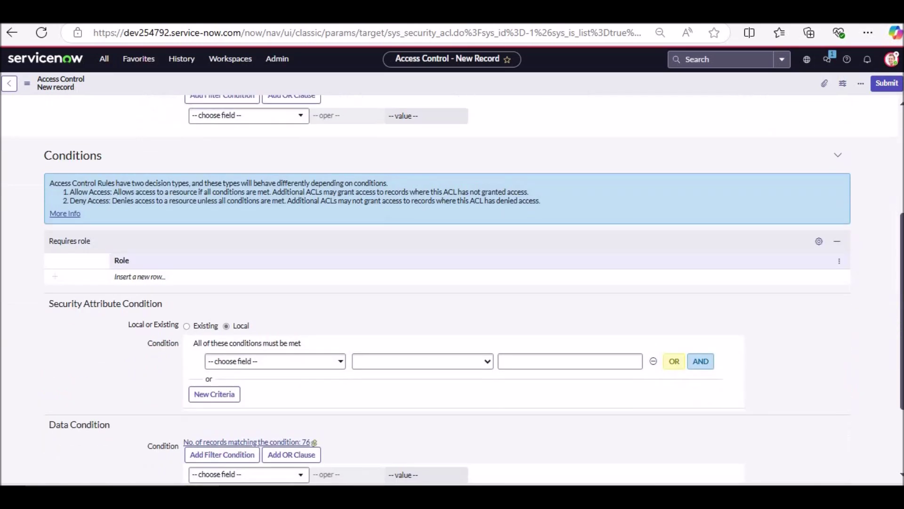
{"action": "double_click", "coordinate": [131, 278]}
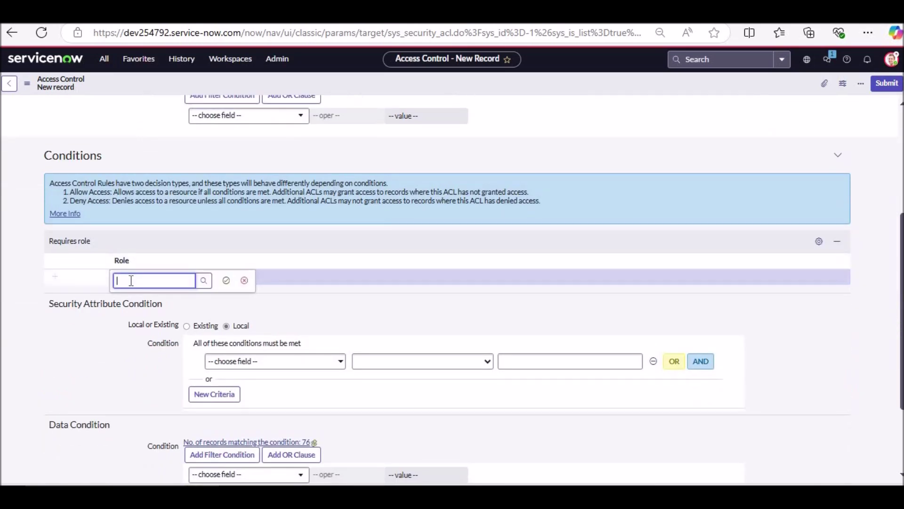
{"action": "type", "text": "itil"}
{"action": "left_click", "coordinate": [227, 280]}
Step: Set the rule's operation to read
{"action": "scroll", "coordinate": [422, 272], "scroll_direction": "up", "scroll_amount": 4}
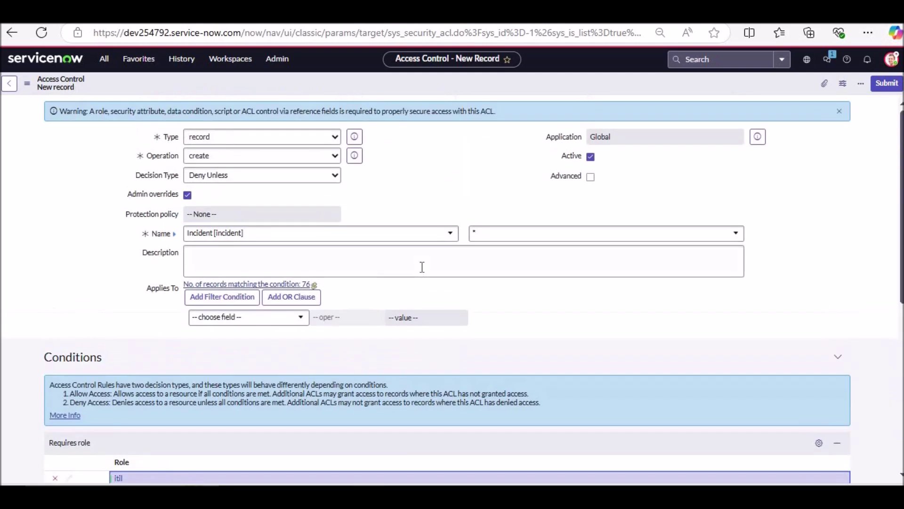
{"action": "left_click", "coordinate": [216, 161]}
{"action": "left_click", "coordinate": [216, 183]}
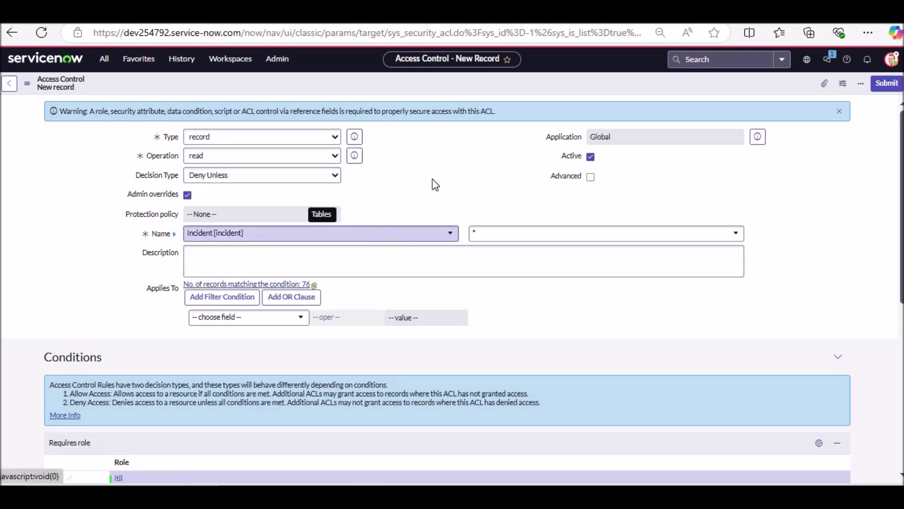
Step: Add the data condition Active is true to the access control rule
{"action": "scroll", "coordinate": [433, 180], "scroll_direction": "down", "scroll_amount": 1}
{"action": "scroll", "coordinate": [433, 179], "scroll_direction": "down", "scroll_amount": 4}
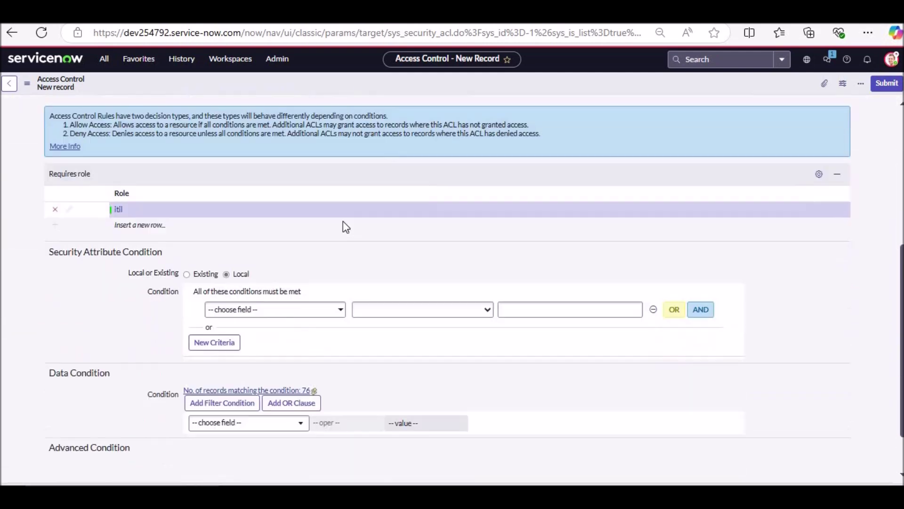
{"action": "scroll", "coordinate": [247, 319], "scroll_direction": "down", "scroll_amount": 1}
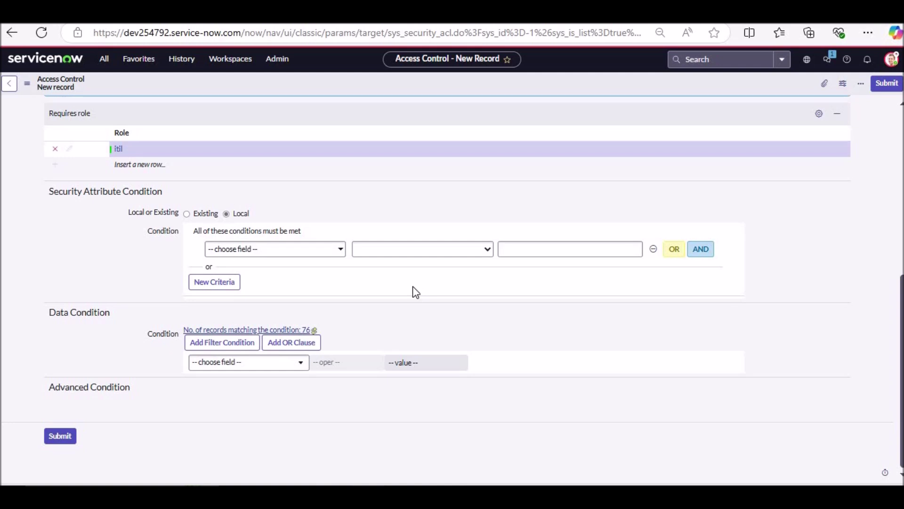
{"action": "left_click", "coordinate": [259, 362]}
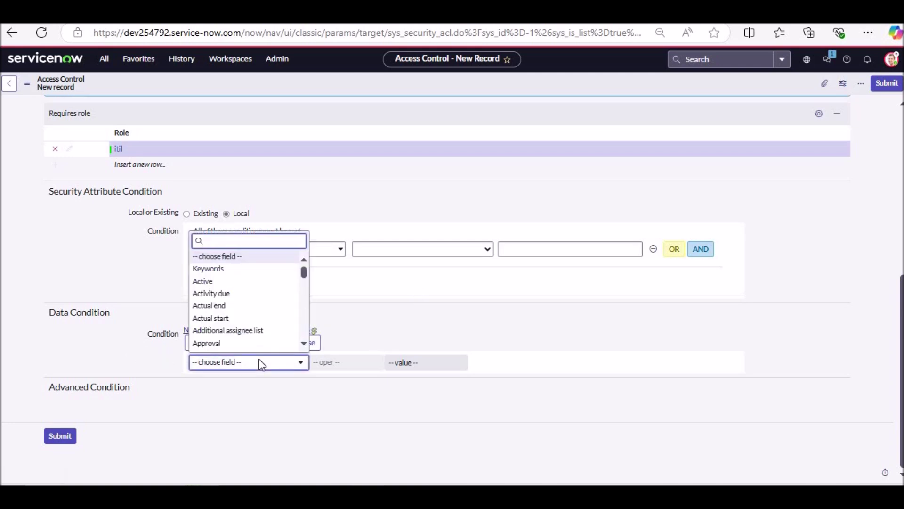
{"action": "type", "text": "state"}
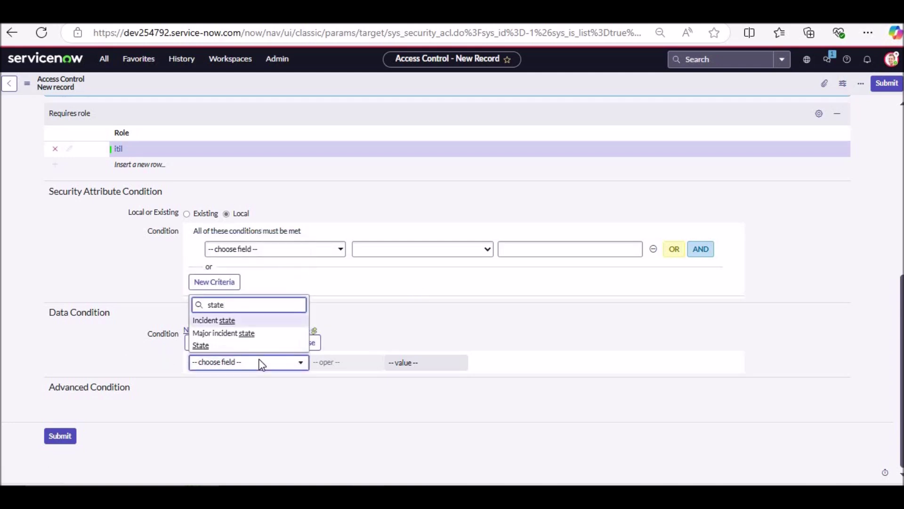
{"action": "key", "text": "BackSpace"}
{"action": "key", "text": "BackSpace"}
{"action": "key", "text": "BackSpace"}
{"action": "key", "text": "BackSpace"}
{"action": "key", "text": "BackSpace"}
{"action": "type", "text": "active"}
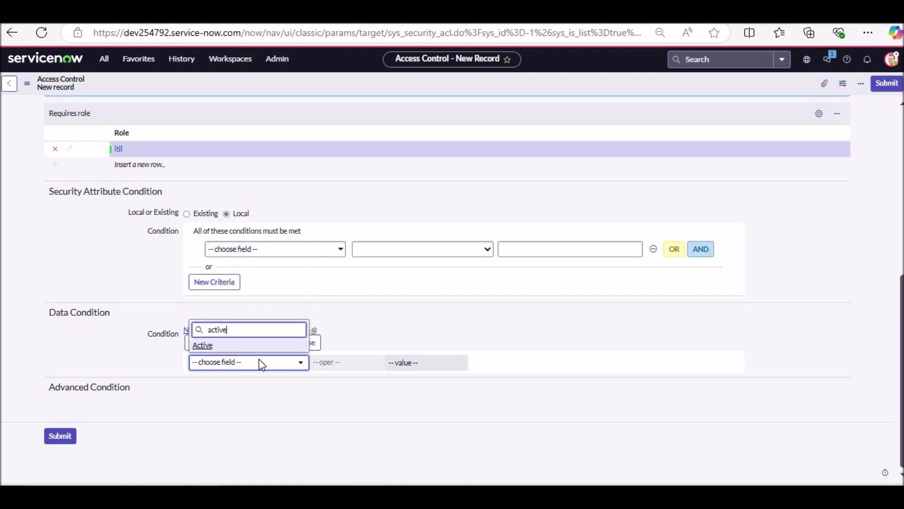
{"action": "left_click", "coordinate": [264, 347]}
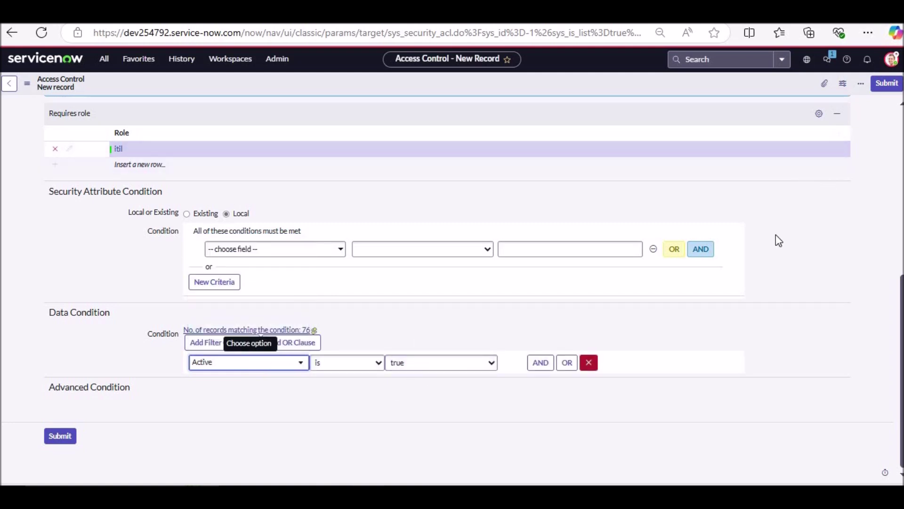
Step: Save the new Deny Unless rule and accept the security rule verification for incident.*
{"action": "scroll", "coordinate": [246, 197], "scroll_direction": "up", "scroll_amount": 7}
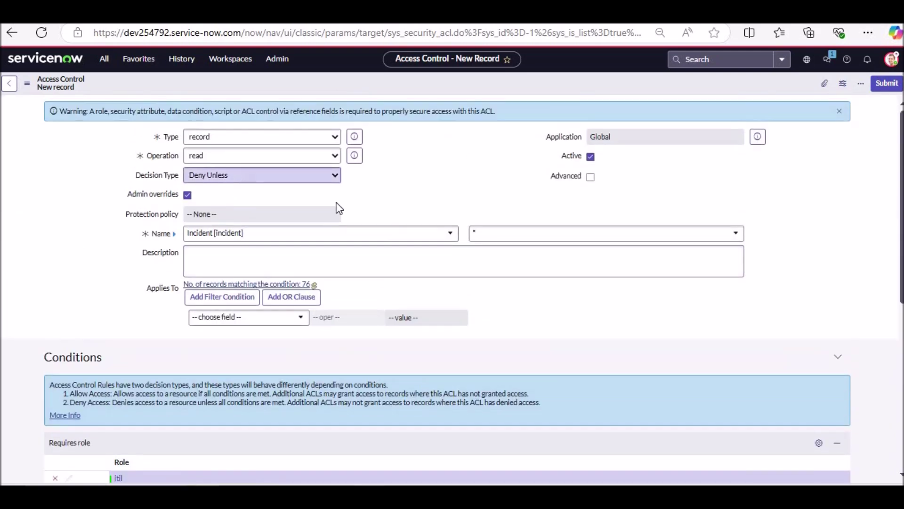
{"action": "scroll", "coordinate": [379, 206], "scroll_direction": "down", "scroll_amount": 7}
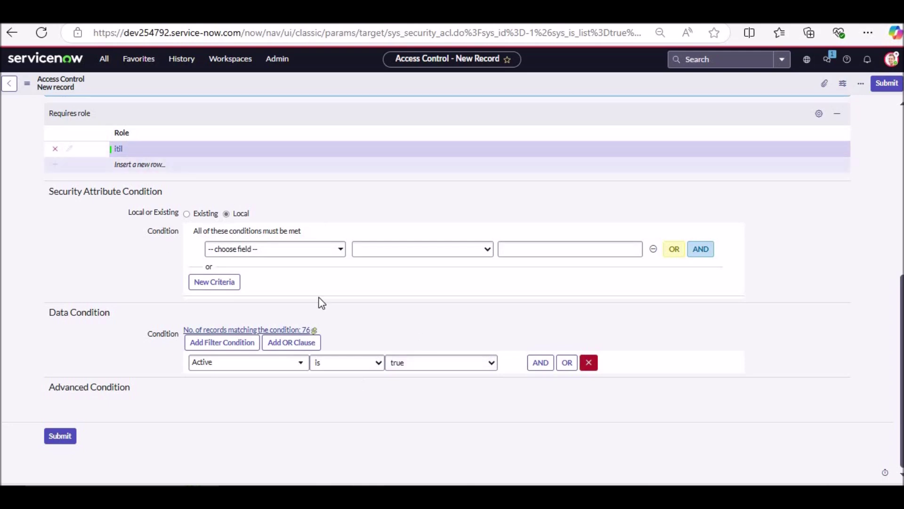
{"action": "right_click", "coordinate": [773, 86]}
{"action": "left_click", "coordinate": [789, 92]}
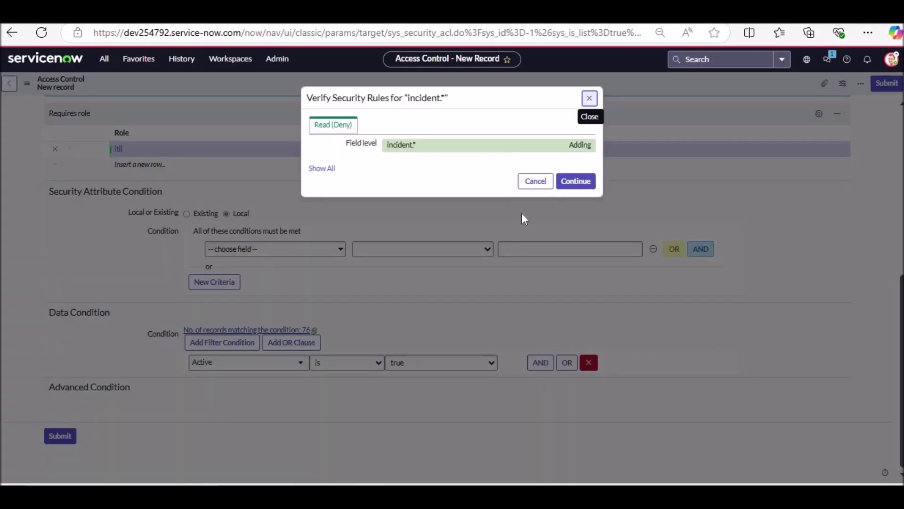
{"action": "left_click", "coordinate": [583, 184]}
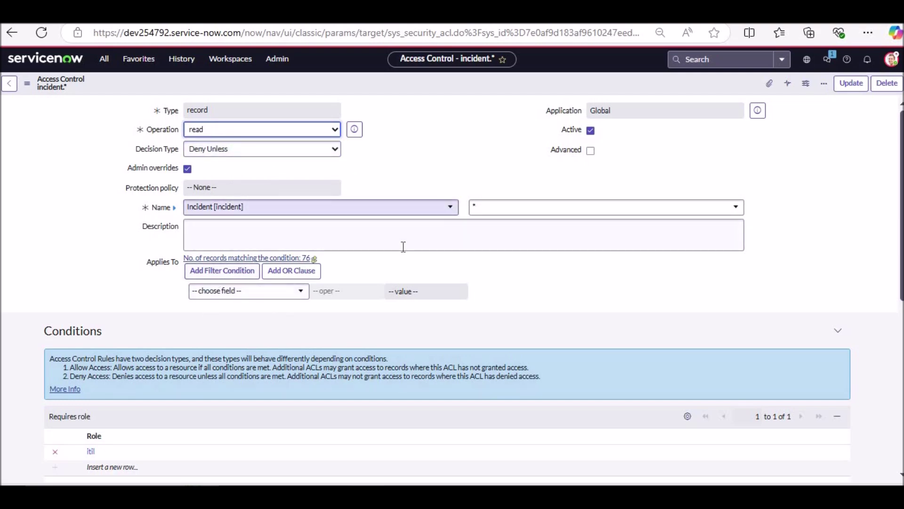
Step: Check the saved access control rule, impersonate another user and open the list of all incidents
{"action": "scroll", "coordinate": [460, 278], "scroll_direction": "down", "scroll_amount": 5}
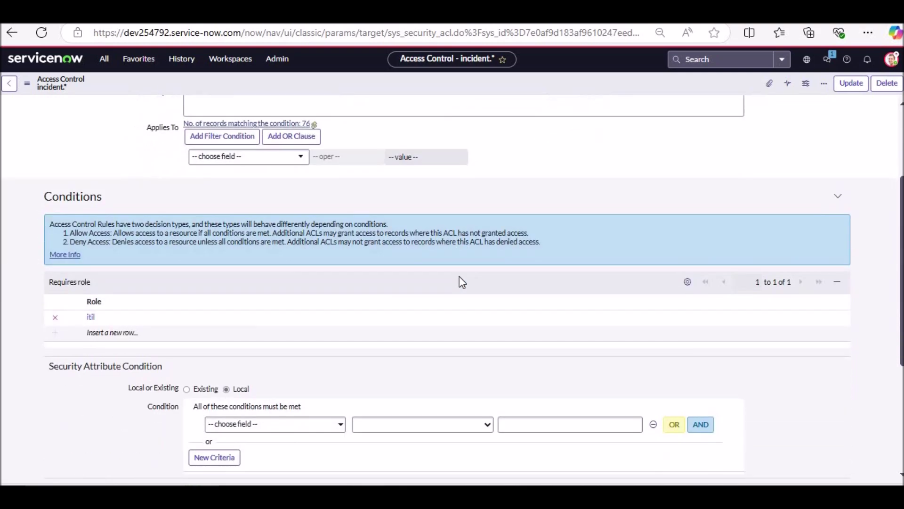
{"action": "scroll", "coordinate": [432, 453], "scroll_direction": "down", "scroll_amount": 1}
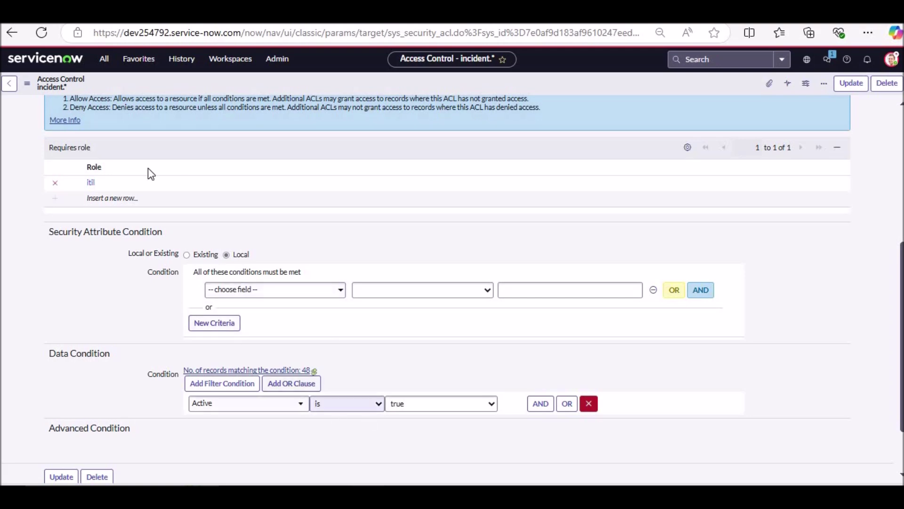
{"action": "scroll", "coordinate": [275, 182], "scroll_direction": "up", "scroll_amount": 6}
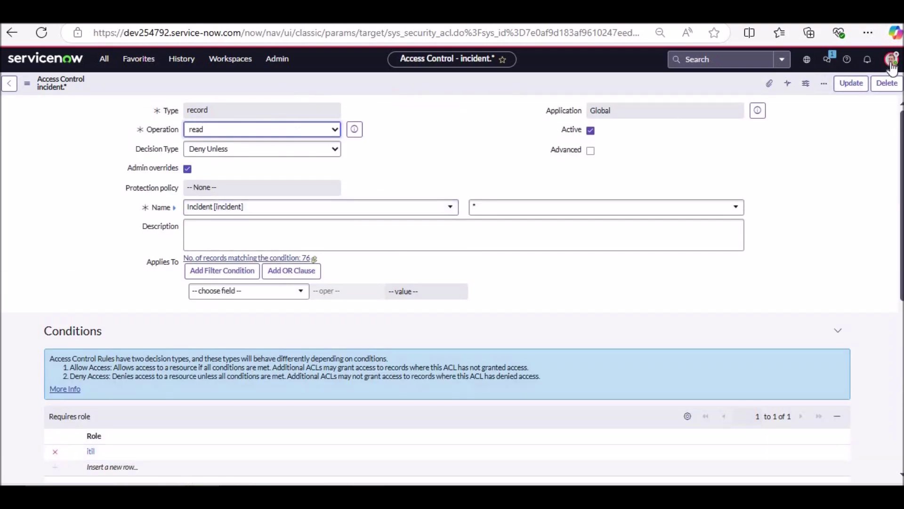
{"action": "left_click", "coordinate": [892, 59]}
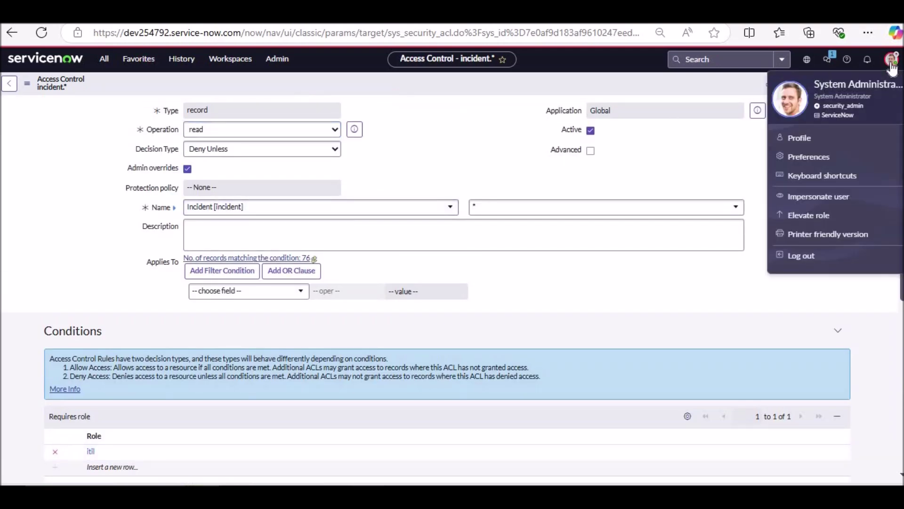
{"action": "left_click", "coordinate": [829, 200]}
{"action": "left_click", "coordinate": [559, 356]}
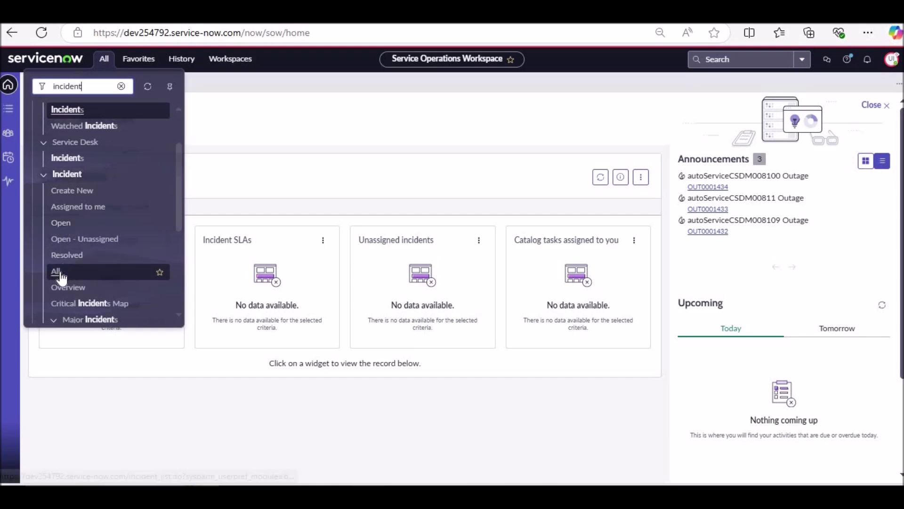
{"action": "left_click", "coordinate": [89, 272]}
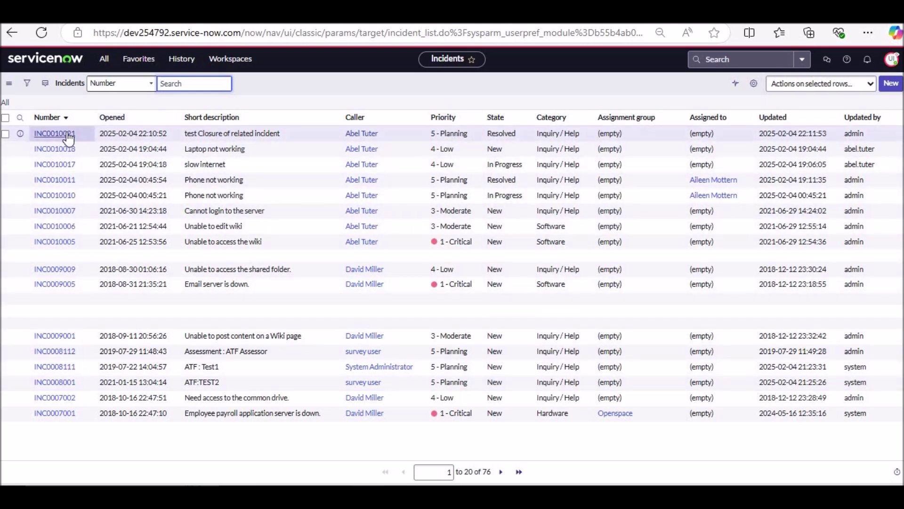
Step: Open the resolved incident INC0010021 from the incidents list and close it
{"action": "left_click_drag", "start_coordinate": [80, 135], "coordinate": [31, 137]}
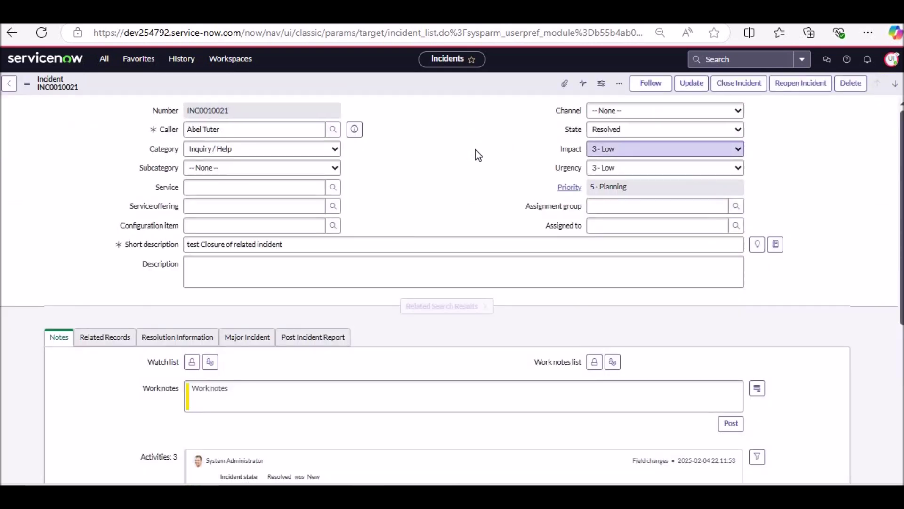
{"action": "left_click", "coordinate": [750, 86]}
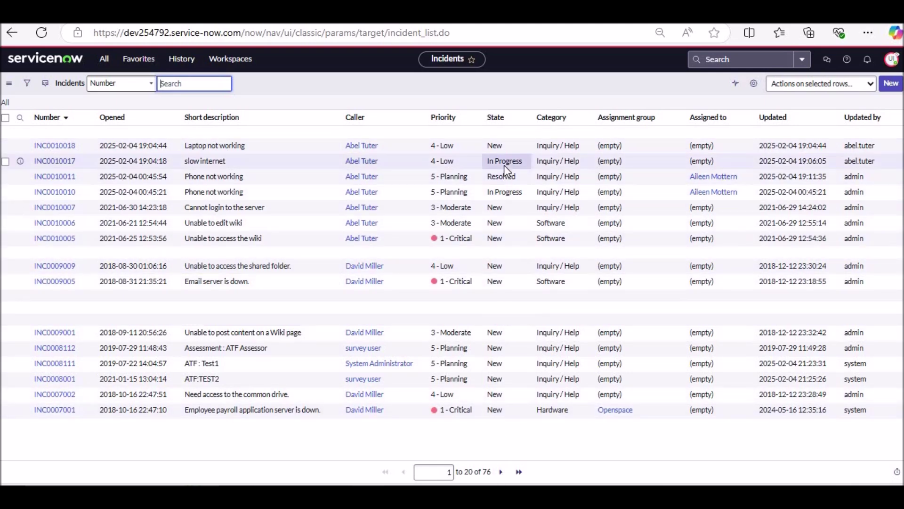
Step: Group the incidents list by State and check the note about groups removed by security constraints
{"action": "left_click", "coordinate": [496, 121]}
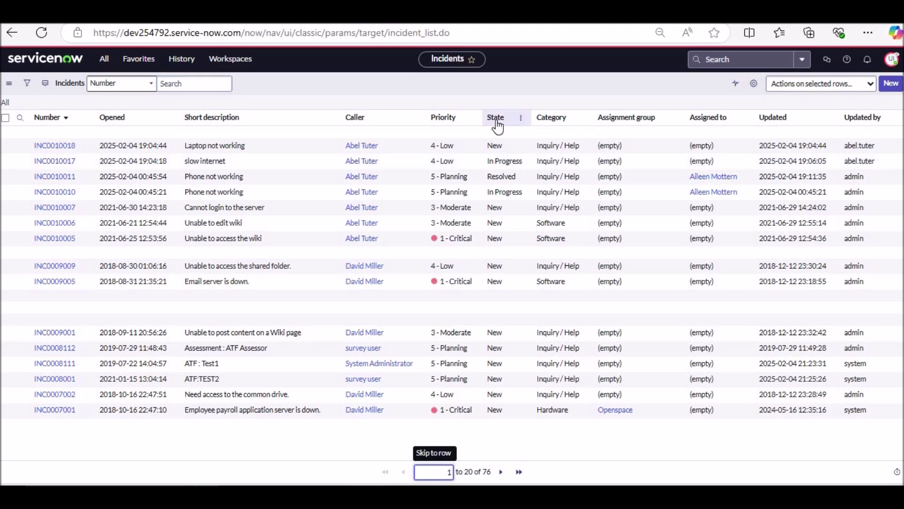
{"action": "right_click", "coordinate": [497, 122]}
{"action": "left_click", "coordinate": [562, 170]}
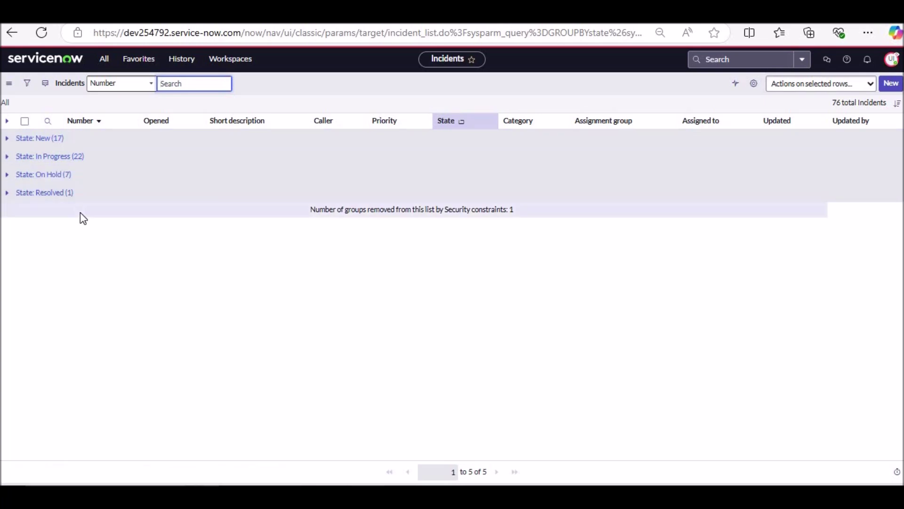
{"action": "left_click_drag", "start_coordinate": [468, 209], "coordinate": [369, 248]}
{"action": "left_click", "coordinate": [464, 207]}
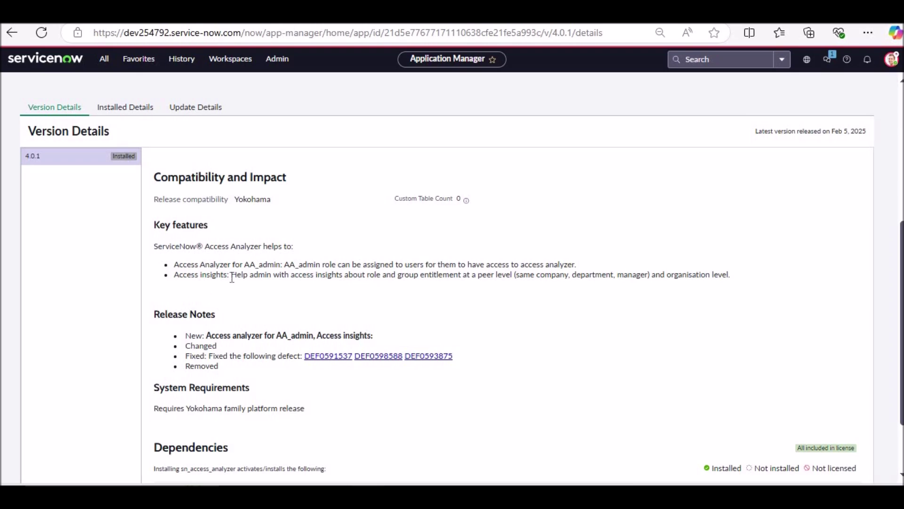
Step: Review the AA_admin feature in Access Analyzer's version details and recheck the roles list for names starting with aa
{"action": "left_click_drag", "start_coordinate": [282, 265], "coordinate": [244, 265]}
{"action": "left_click", "coordinate": [273, 296]}
{"action": "scroll", "coordinate": [270, 291], "scroll_direction": "up", "scroll_amount": 6}
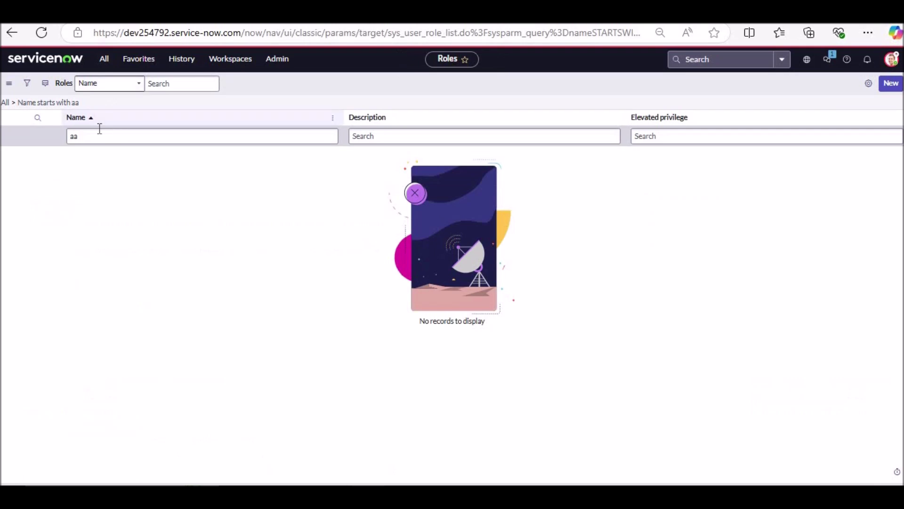
{"action": "left_click", "coordinate": [98, 132]}
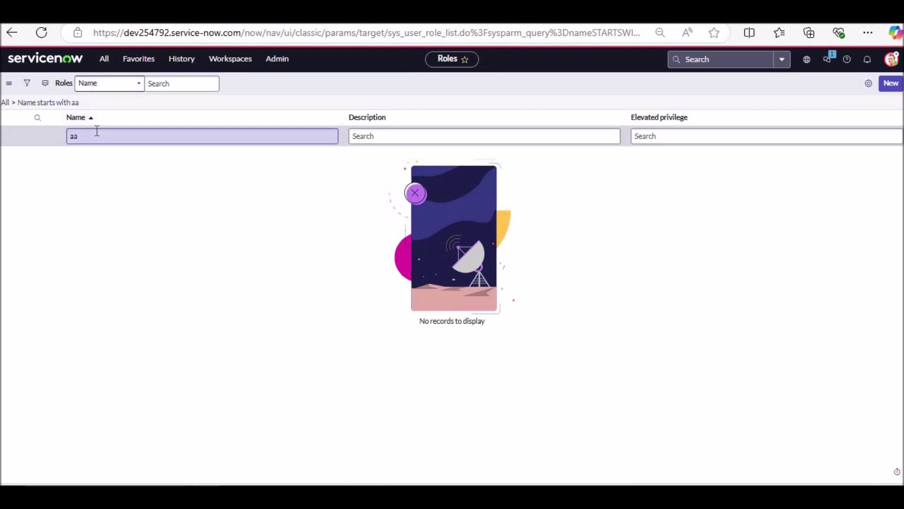
{"action": "left_click", "coordinate": [33, 103]}
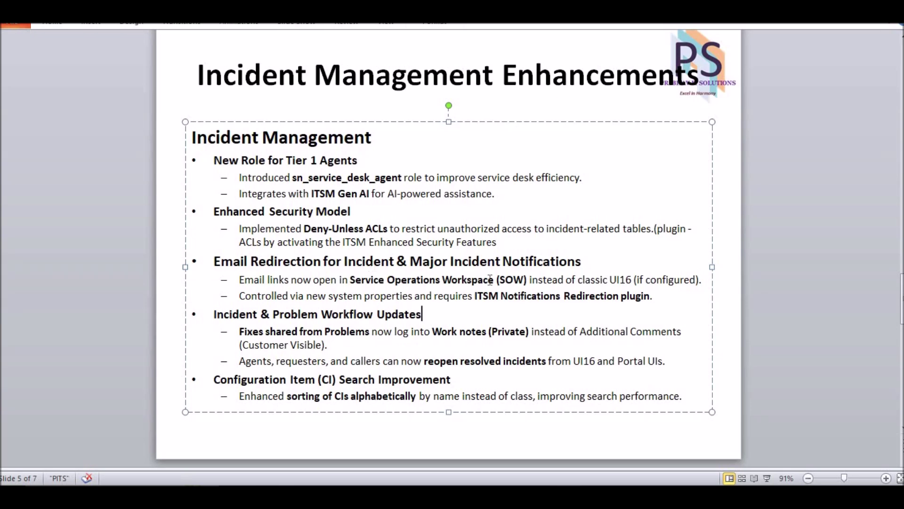
Step: Examine the notification redirection plugin and the Incident & Problem Workflow Updates points on the Incident Management Enhancements slide in PowerPoint
{"action": "left_click_drag", "start_coordinate": [596, 297], "coordinate": [564, 297]}
{"action": "left_click", "coordinate": [457, 318]}
{"action": "left_click_drag", "start_coordinate": [371, 331], "coordinate": [239, 329]}
{"action": "left_click", "coordinate": [357, 350]}
{"action": "left_click_drag", "start_coordinate": [532, 332], "coordinate": [492, 332]}
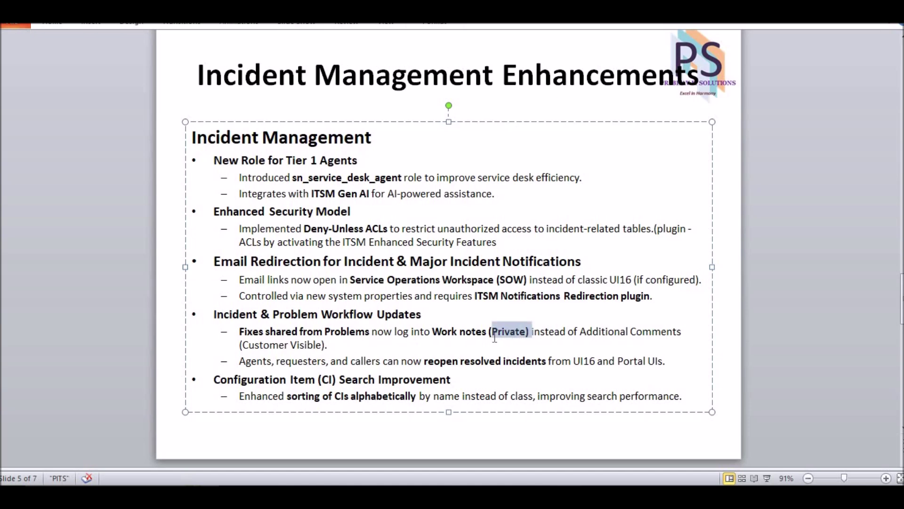
{"action": "left_click", "coordinate": [400, 346]}
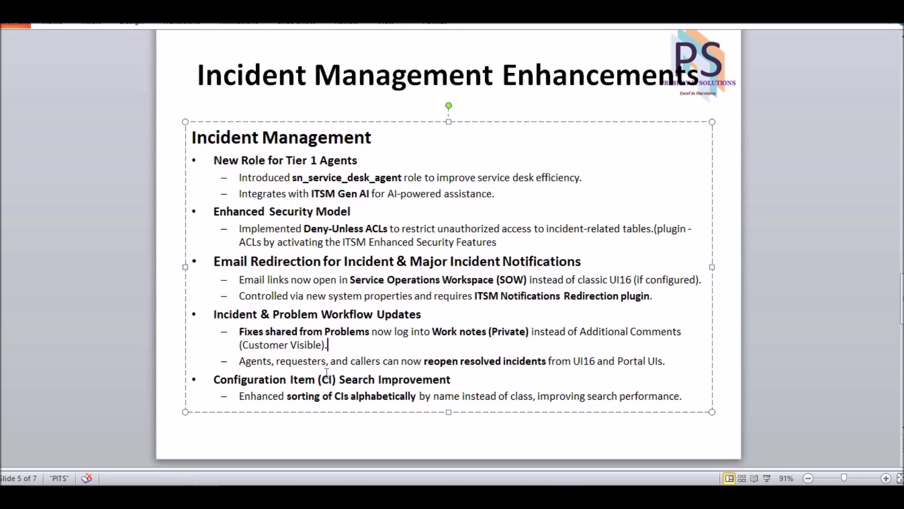